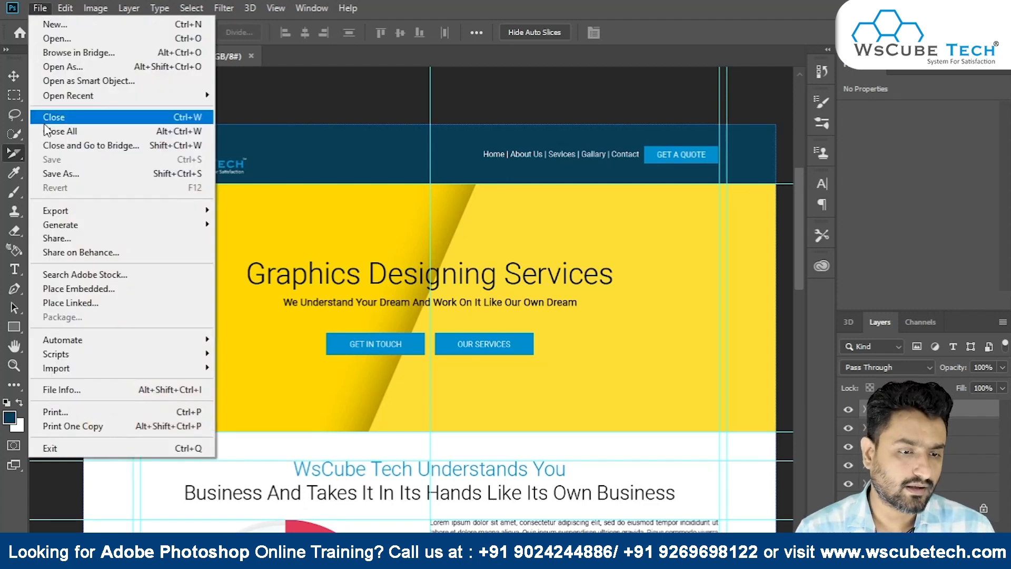
Start a Save for Web export of the website design and choose JPEG as the image format.
mouse_move(58, 213)
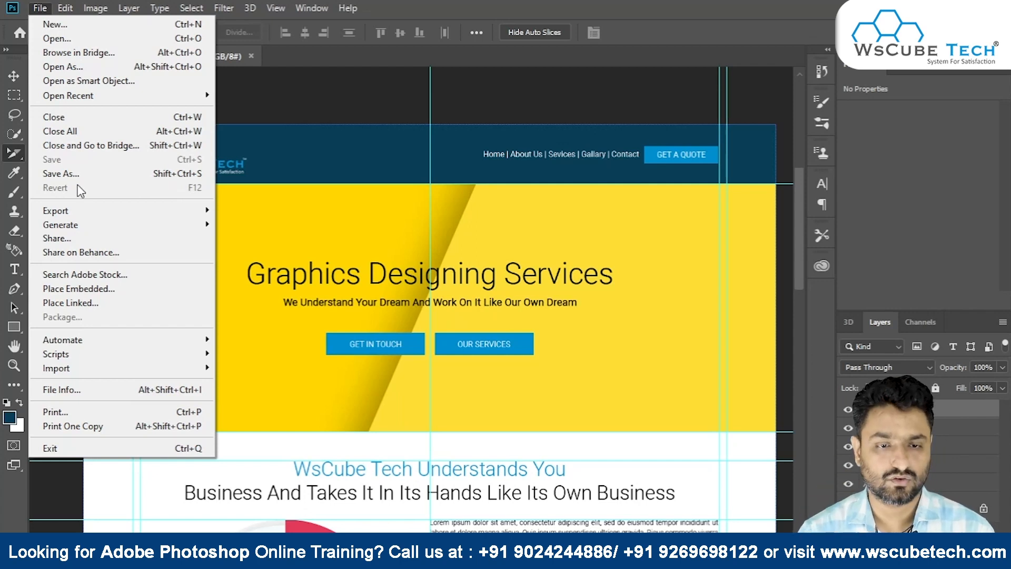
click(371, 160)
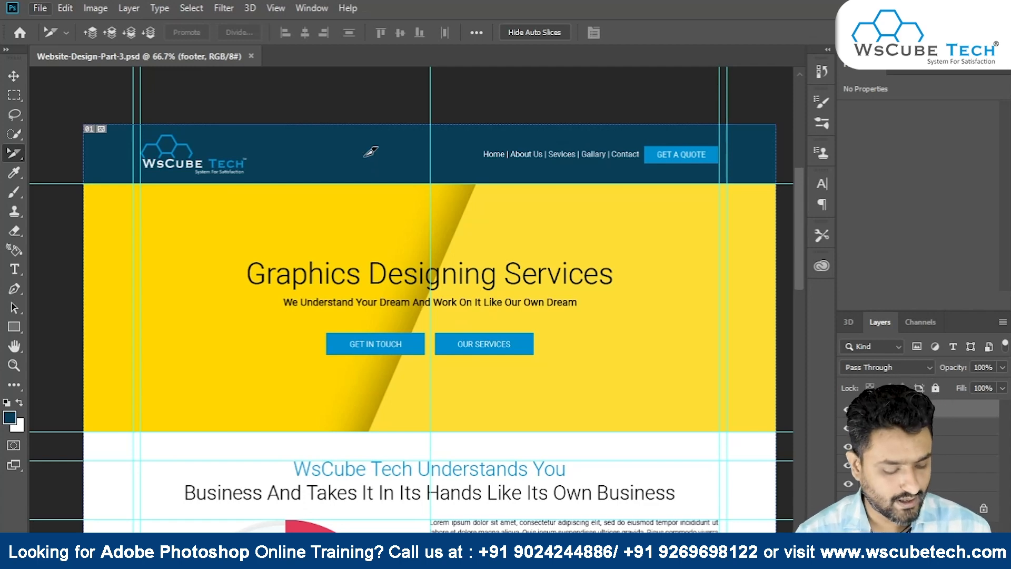
key(ctrl+alt+shift+s)
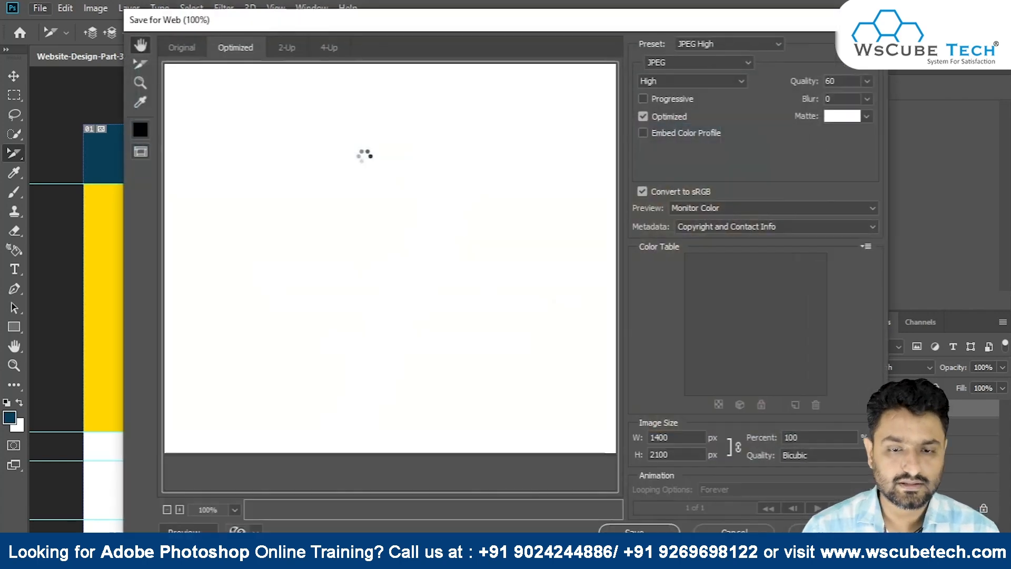
click(715, 66)
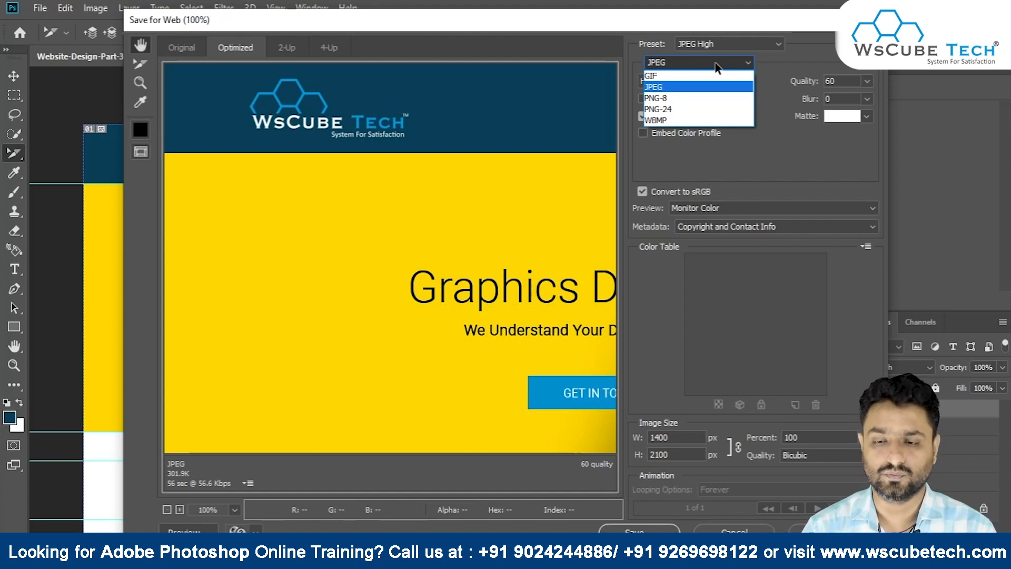
click(711, 86)
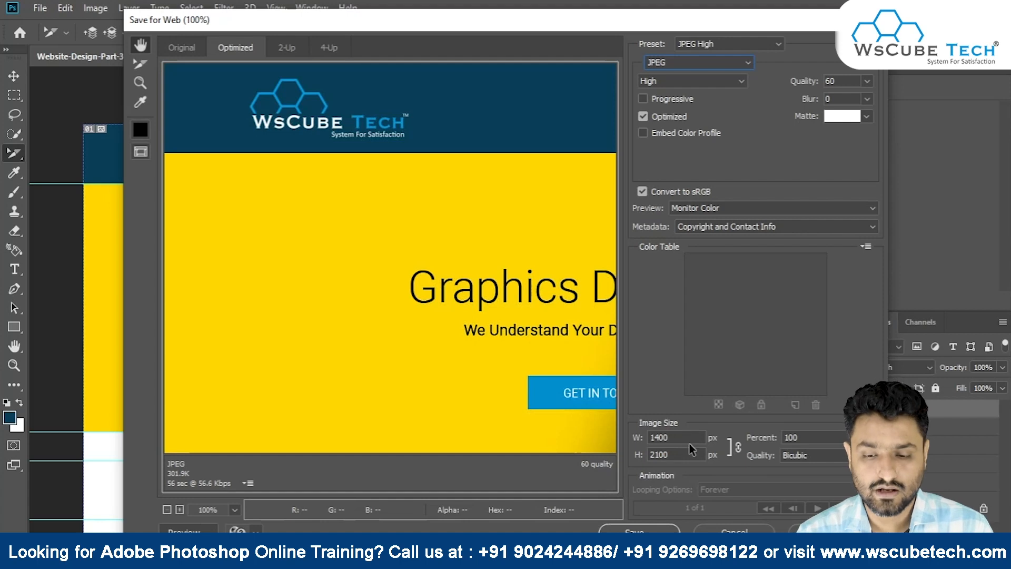
Save the export in the website-html folder under the name background, using the Images Only format.
click(639, 528)
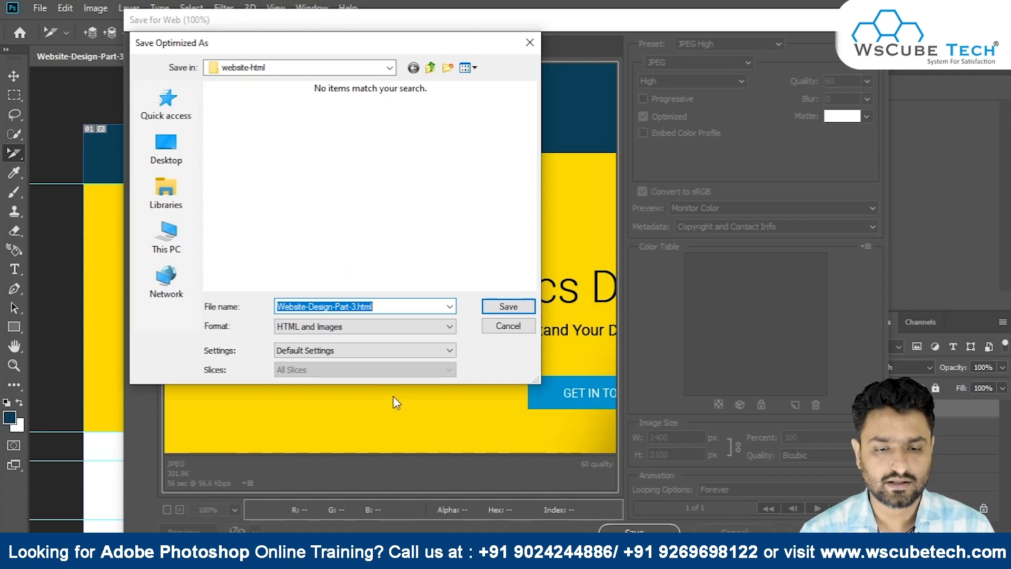
click(434, 301)
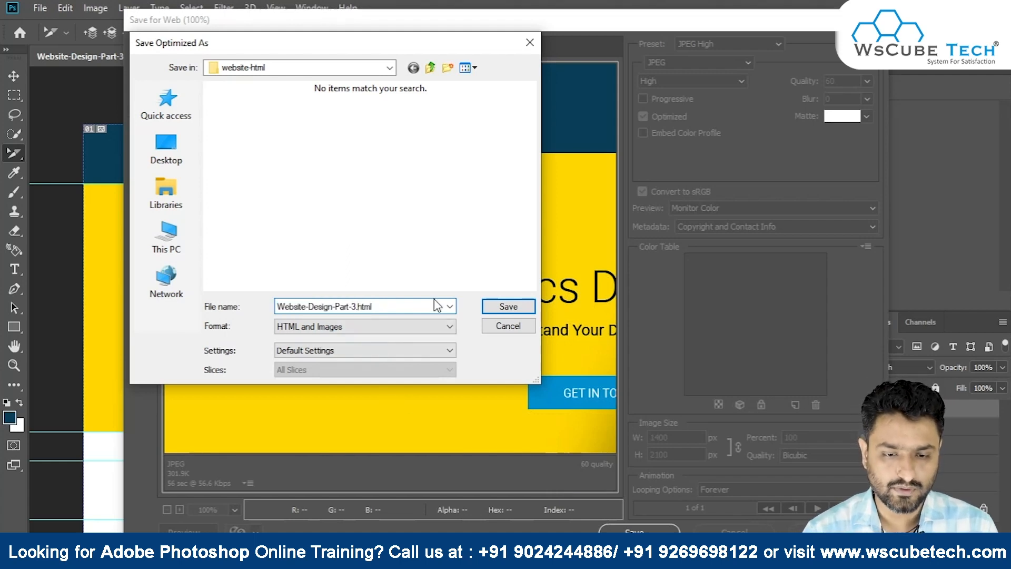
key(shift+Home)
text(back)
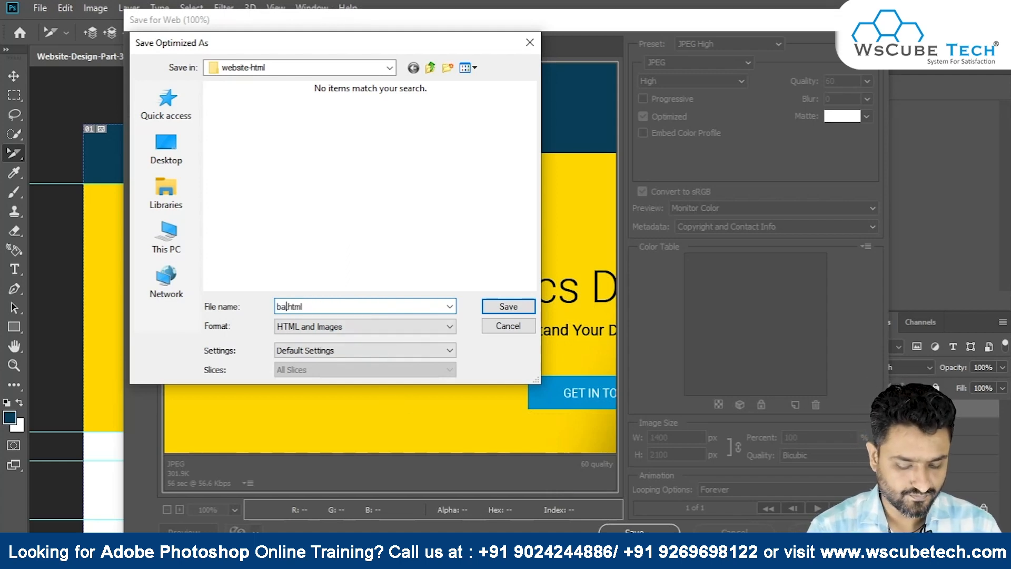
text(ground)
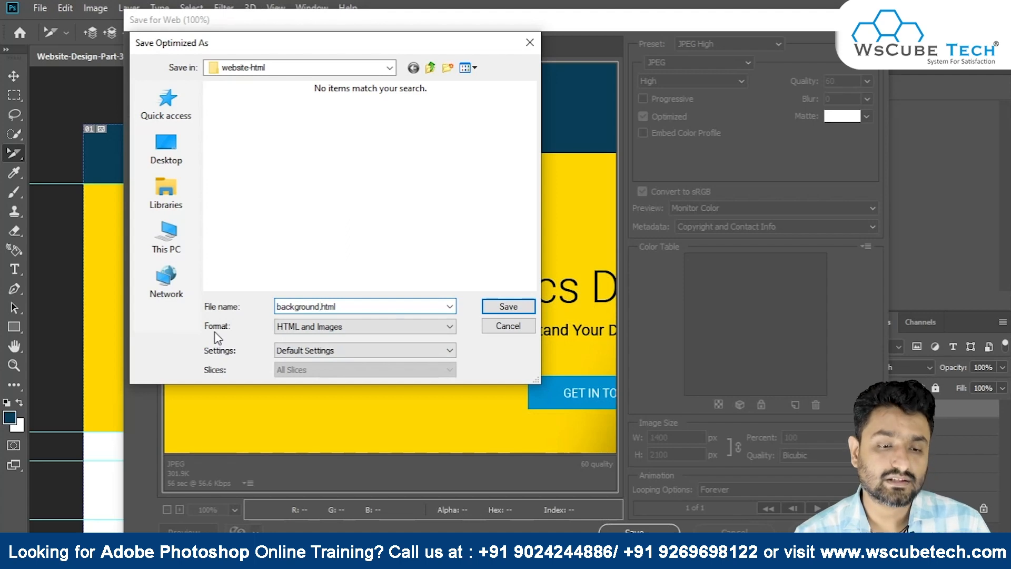
click(316, 327)
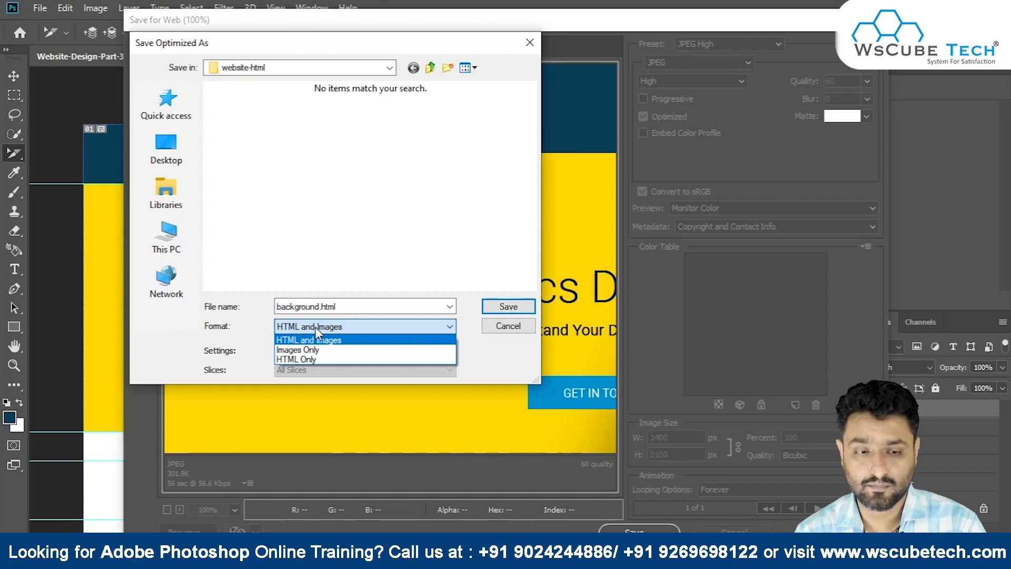
click(334, 349)
double_click(346, 307)
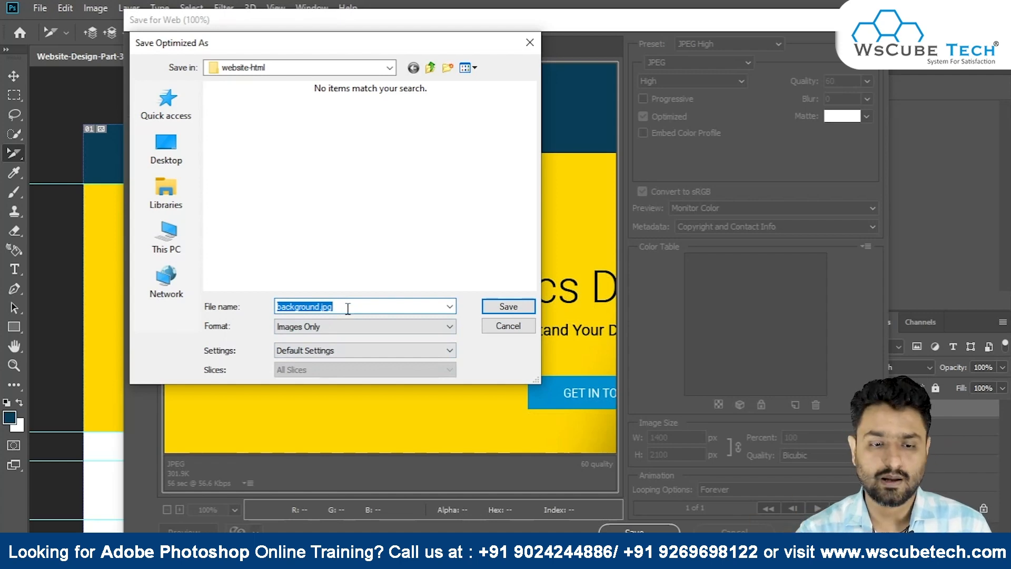
click(500, 309)
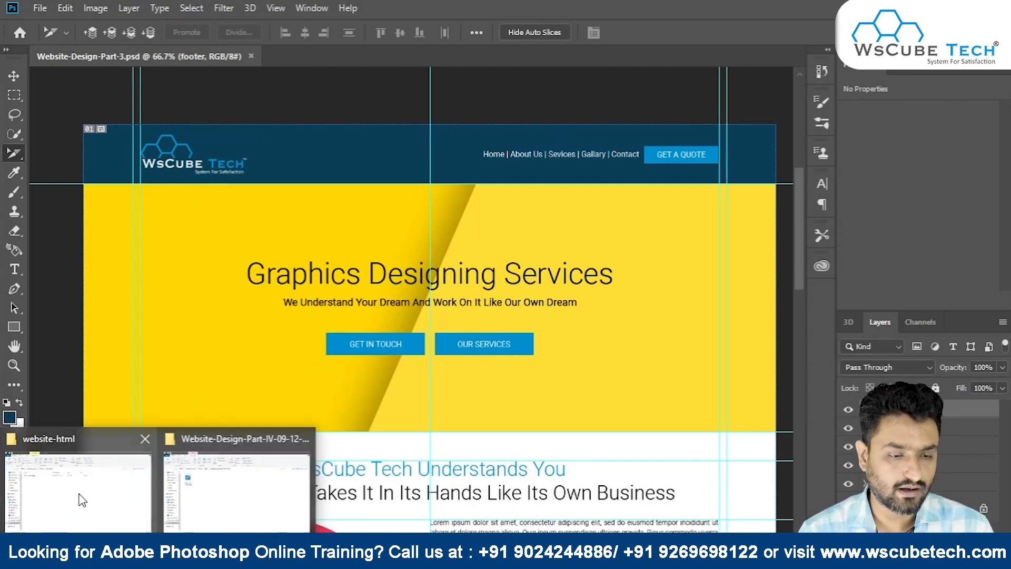
Switch to File Explorer's website-html folder and open background.jpg as a separate document in Photoshop.
click(79, 498)
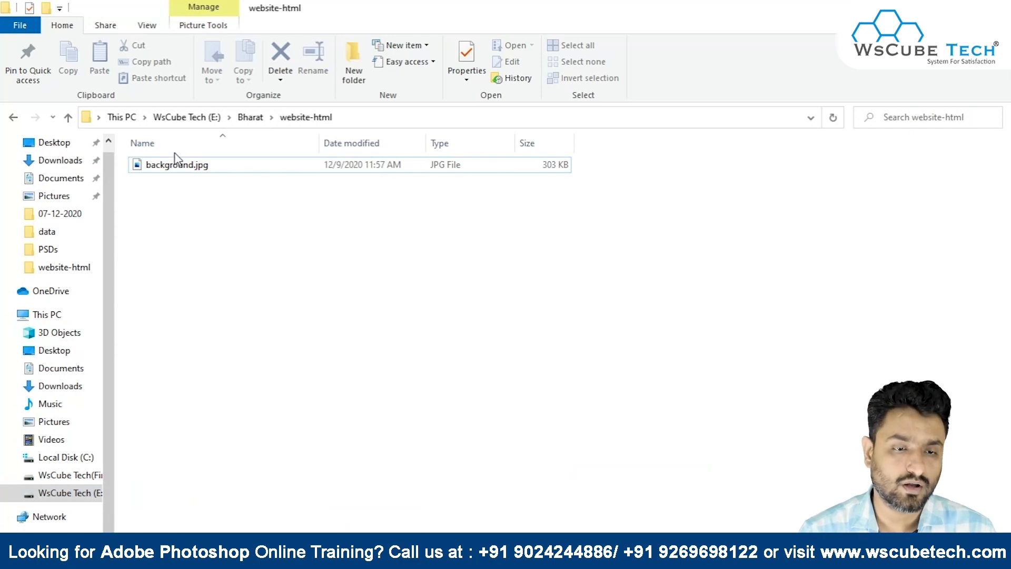
click(190, 167)
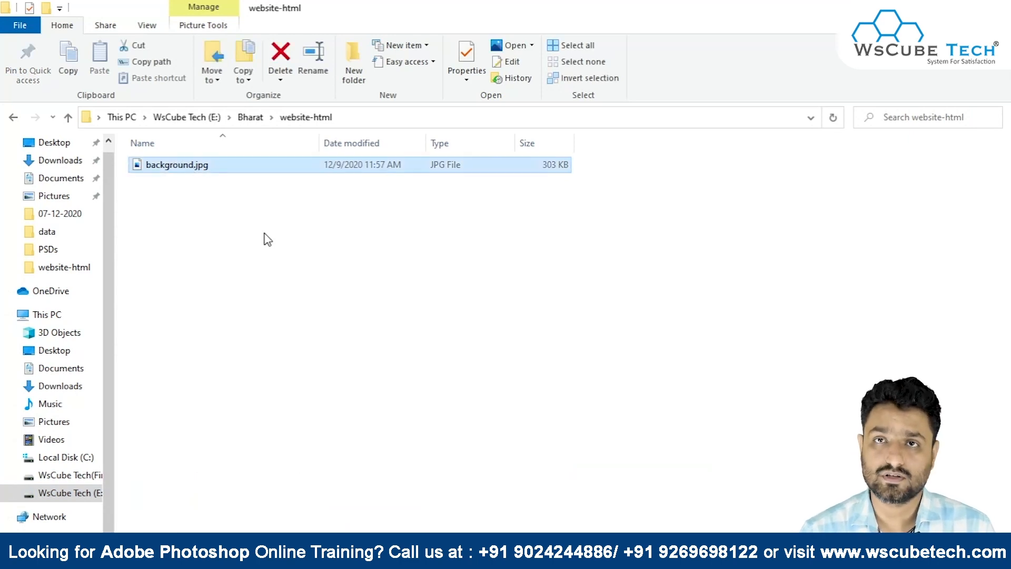
drag(199, 165, 421, 66)
key(alt+Tab)
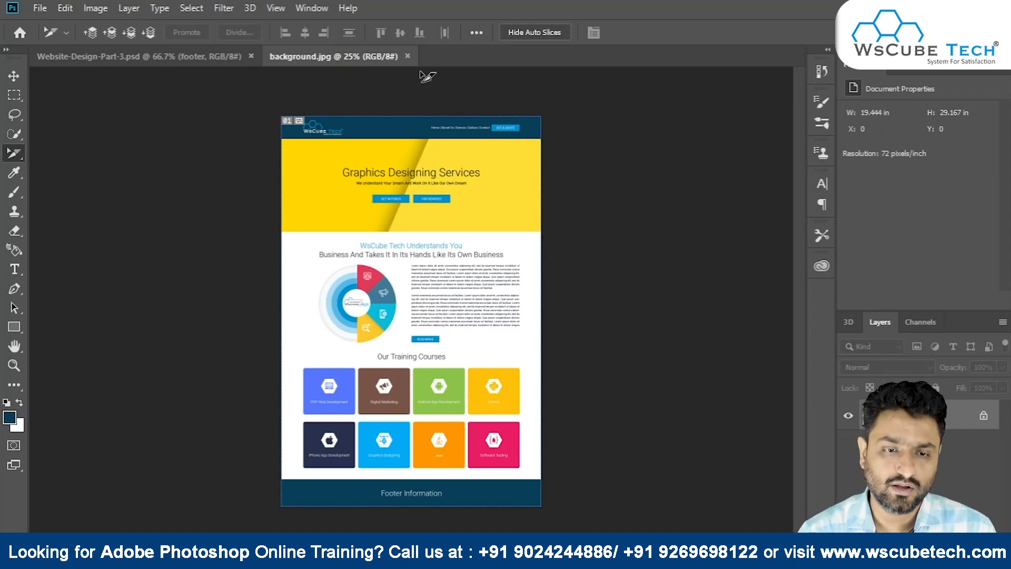
Compare the layered Website-Design-Part-3.psd with the flattened background.jpg, examining the page from banner to course tiles.
click(164, 65)
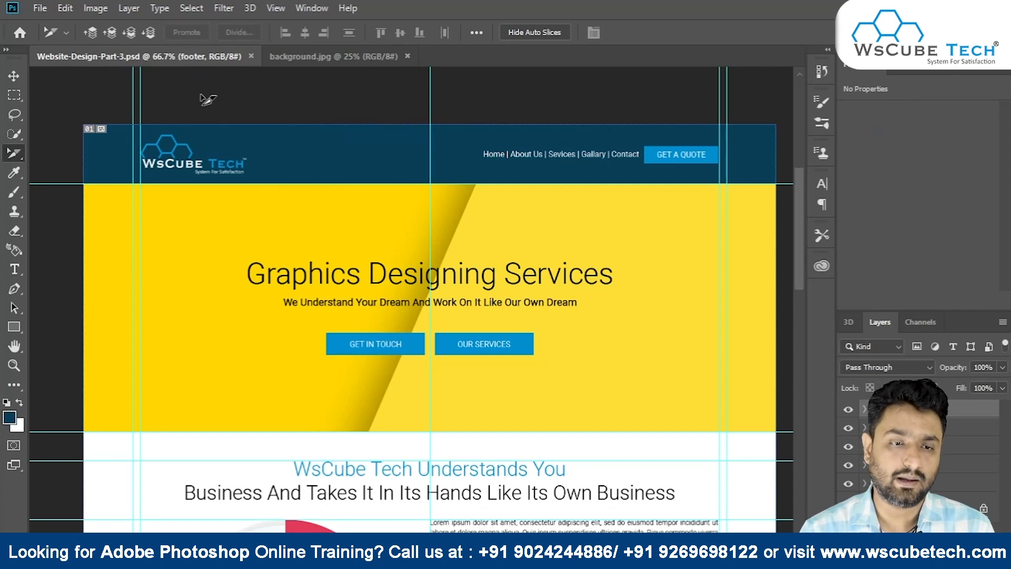
drag(408, 319, 337, 204)
drag(257, 106, 322, 119)
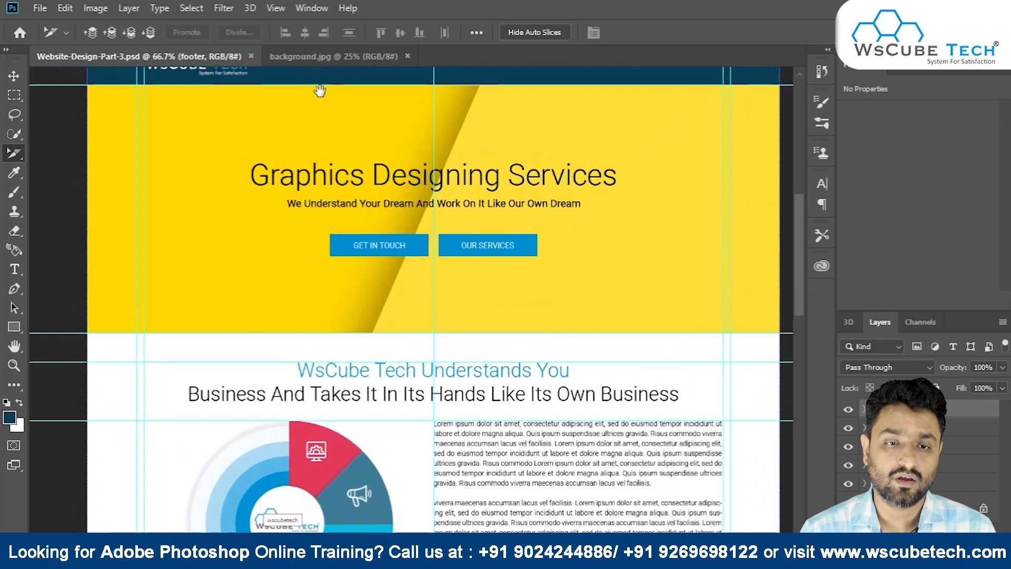
click(331, 62)
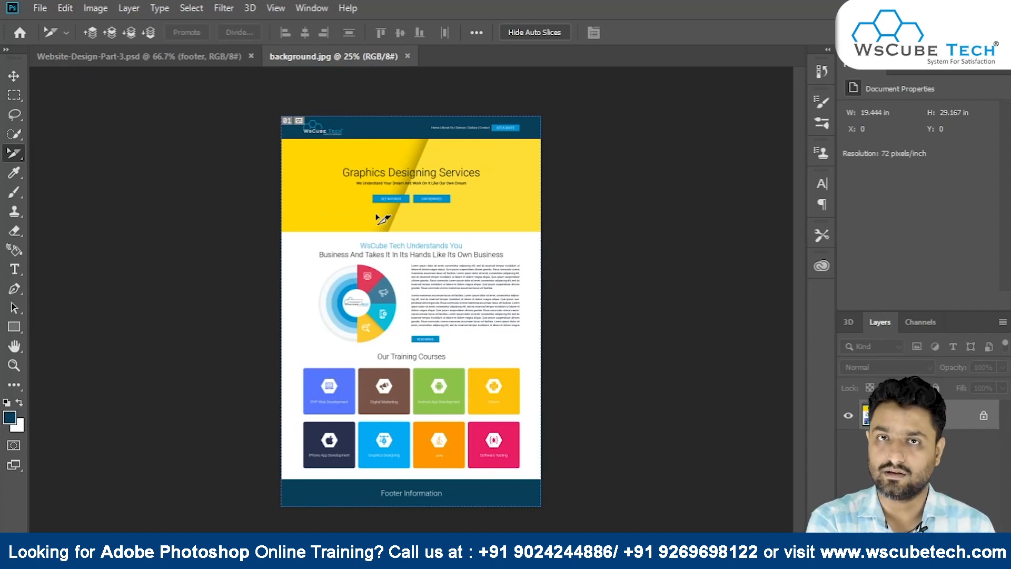
key(ctrl+plus)
scroll(384, 240, down, 2)
scroll(389, 241, down, 3)
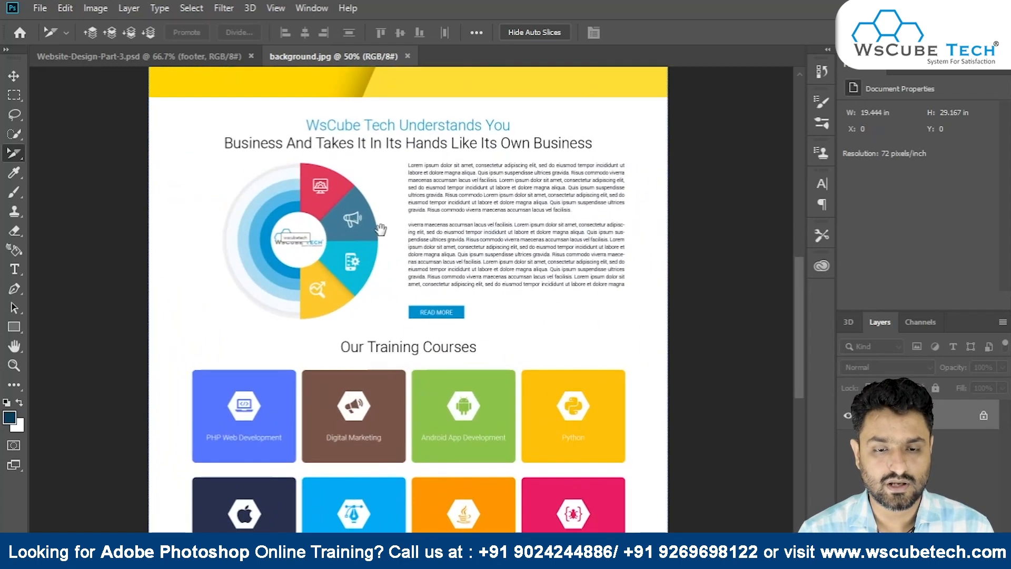
key(ctrl+plus)
key(ctrl+plus)
drag(469, 271, 413, 449)
drag(373, 266, 413, 345)
scroll(412, 346, down, 4)
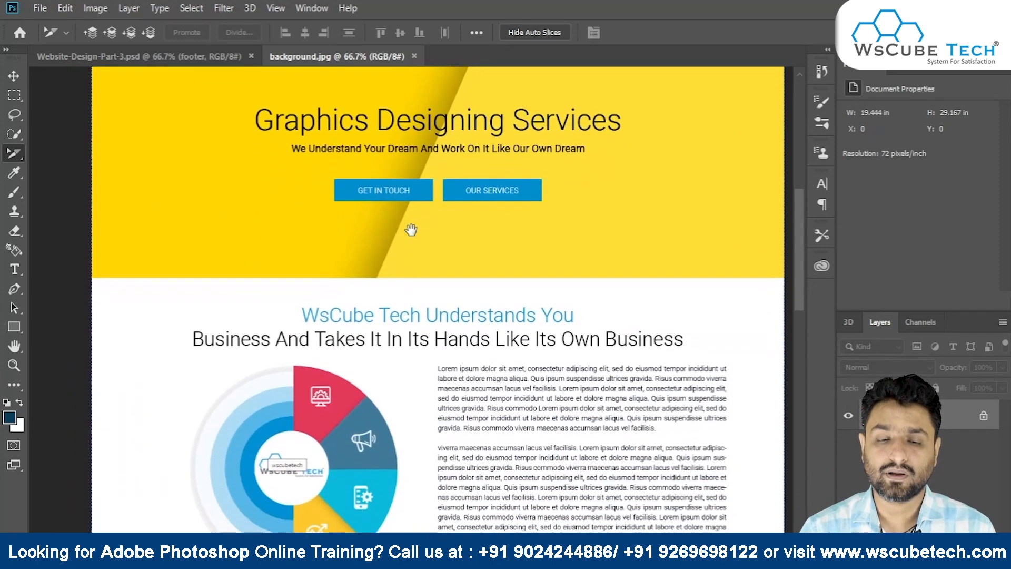
key(ctrl+minus)
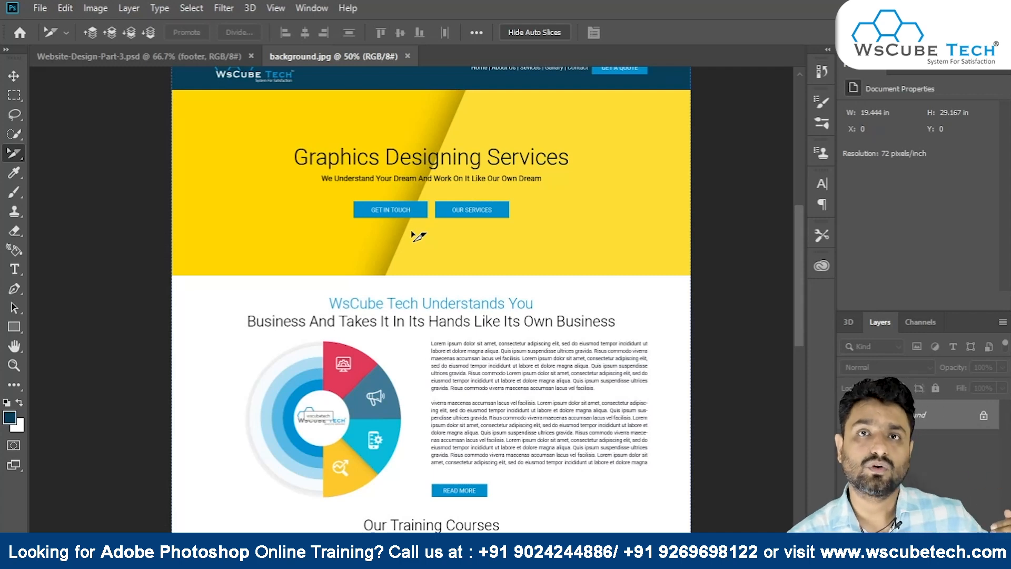
With the Slice Select Tool, divide the background.jpg slice into 10 evenly spaced slices down and 10 across.
right_click(9, 156)
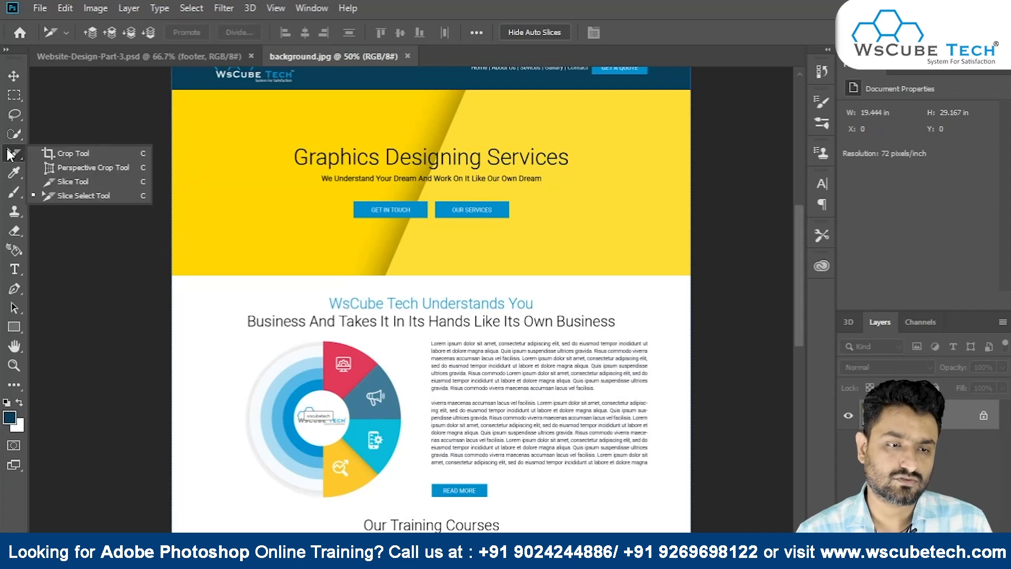
click(80, 196)
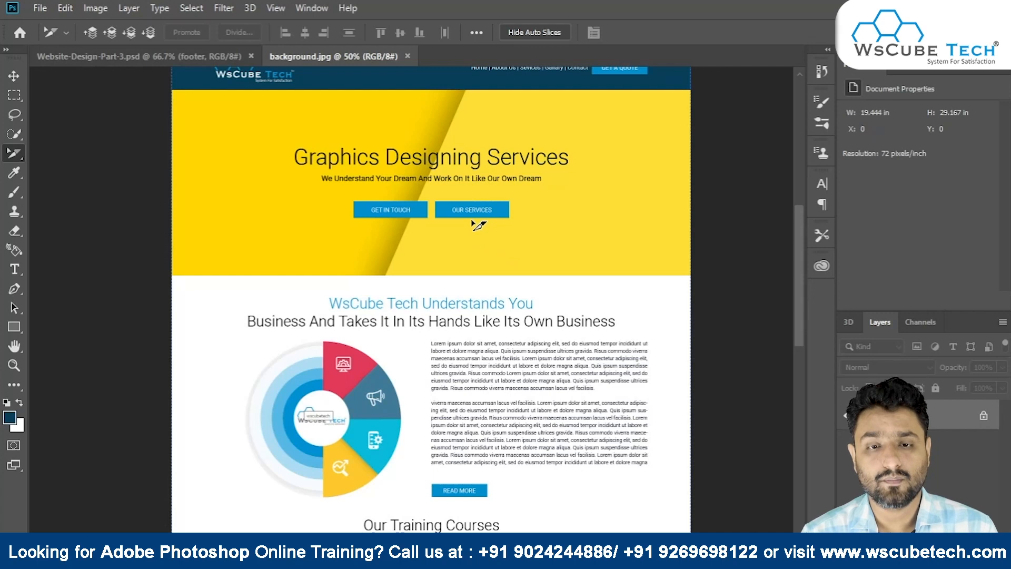
click(463, 126)
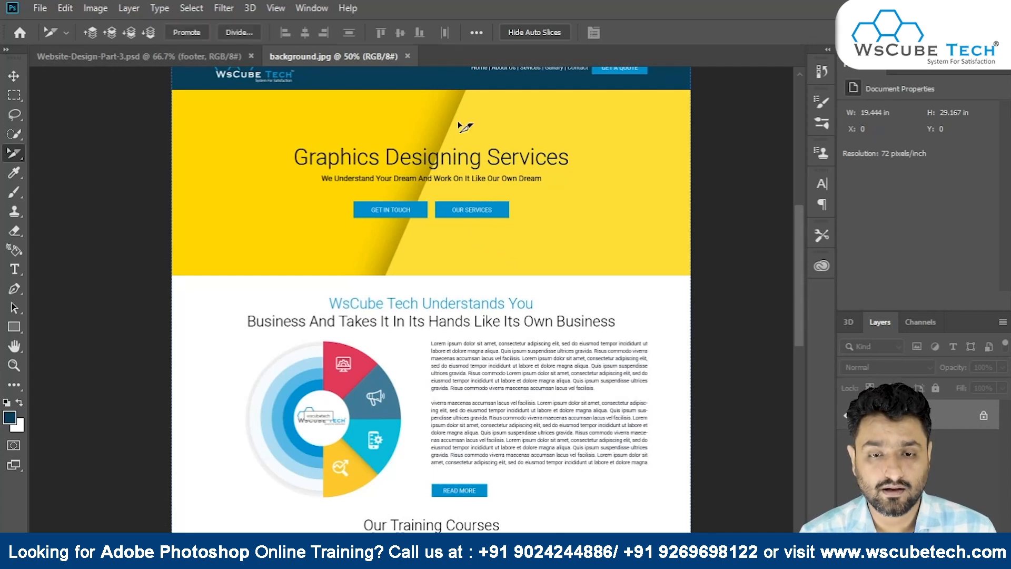
click(246, 34)
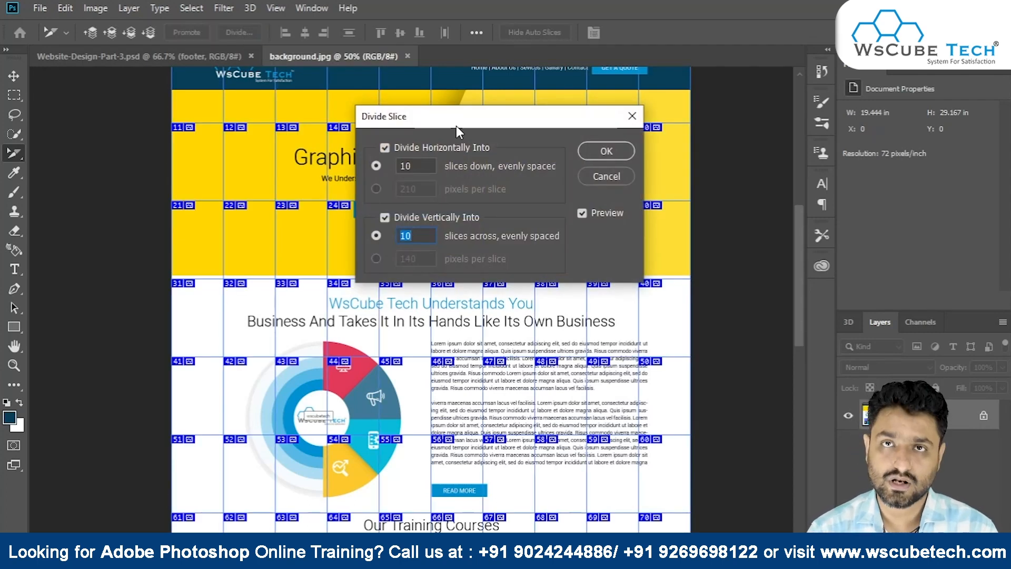
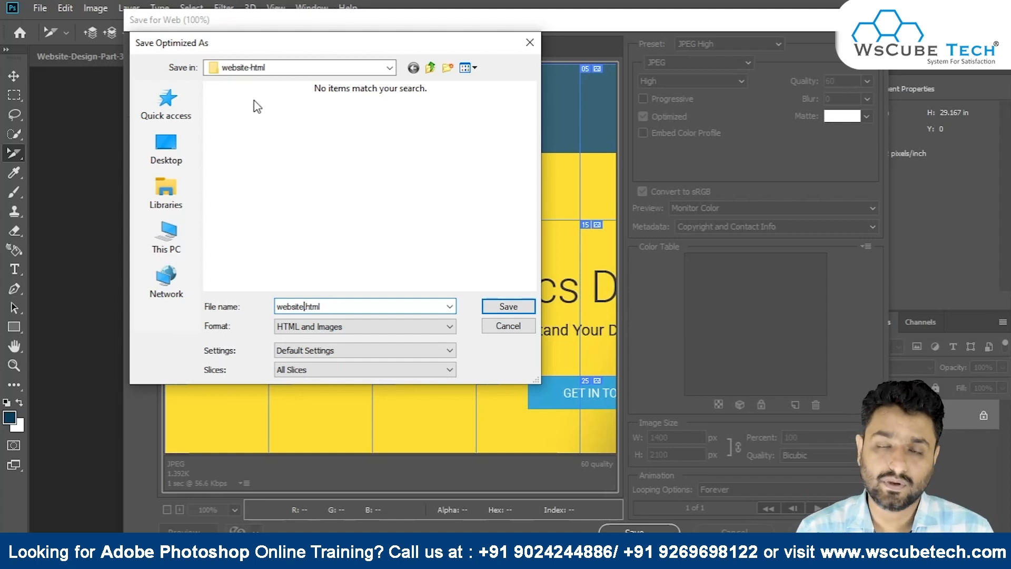
Save all slices as website.html in the website-html folder, using the HTML and Images format with default settings.
click(507, 304)
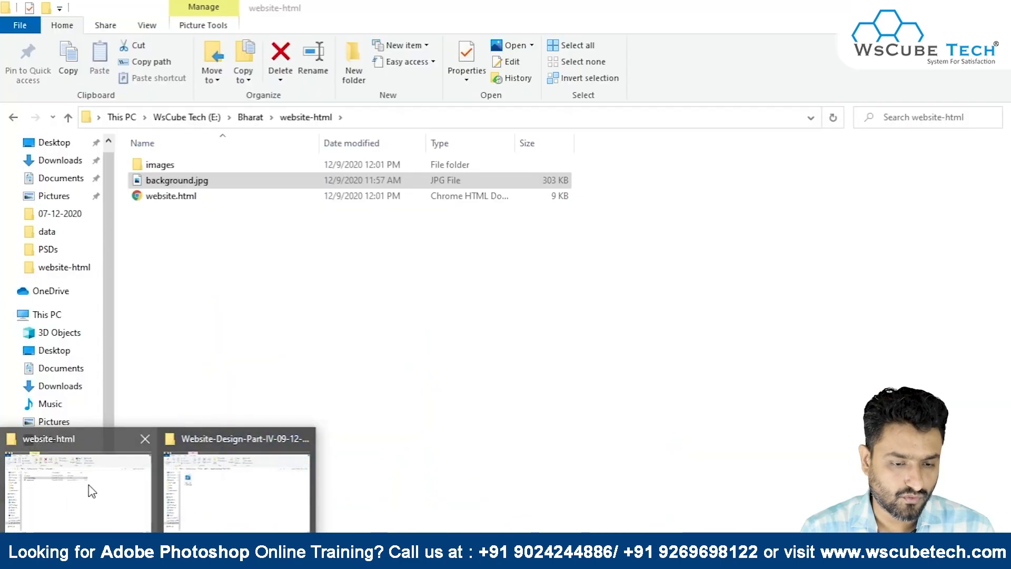
Switch to File Explorer's website-html folder and examine the exported slice files in its images subfolder.
click(88, 484)
click(181, 199)
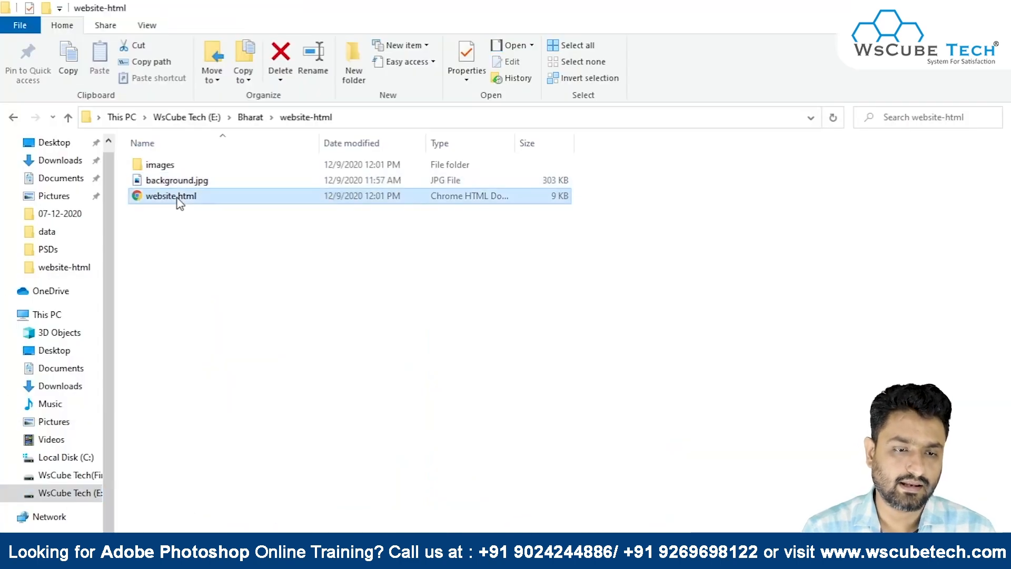
click(186, 166)
double_click(186, 167)
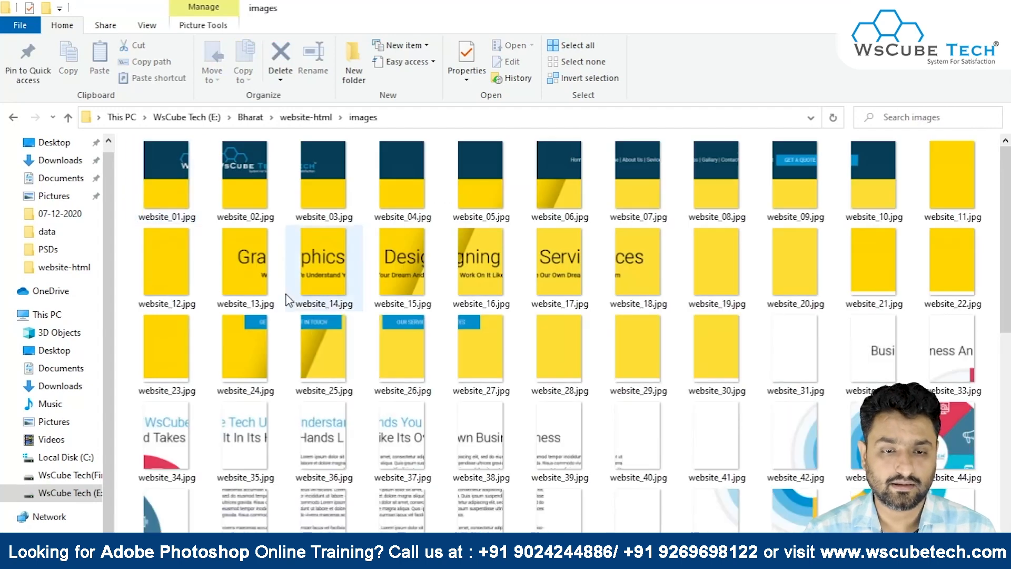
scroll(286, 294, down, 5)
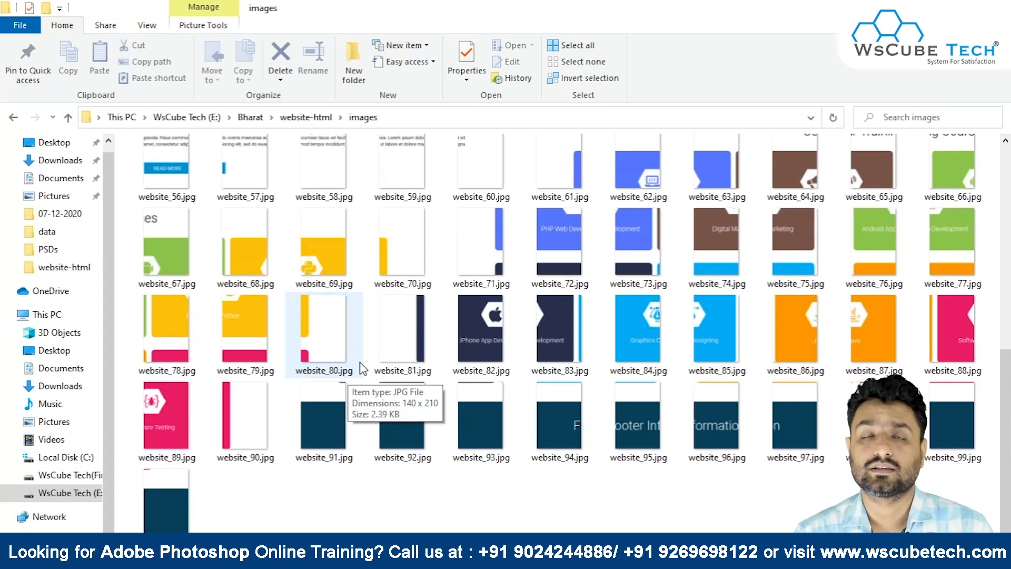
scroll(361, 366, up, 6)
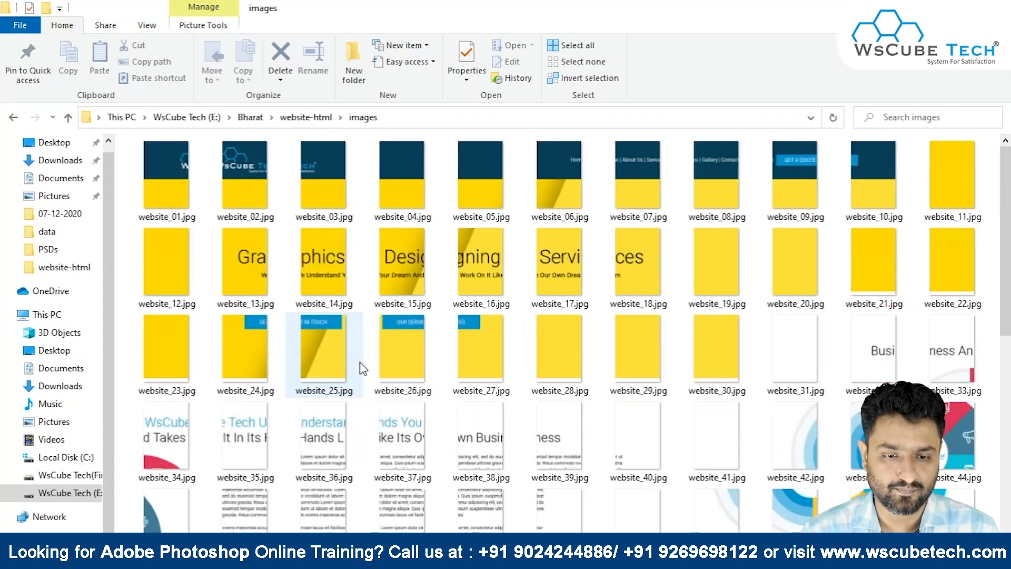
scroll(343, 356, down, 2)
scroll(344, 355, down, 3)
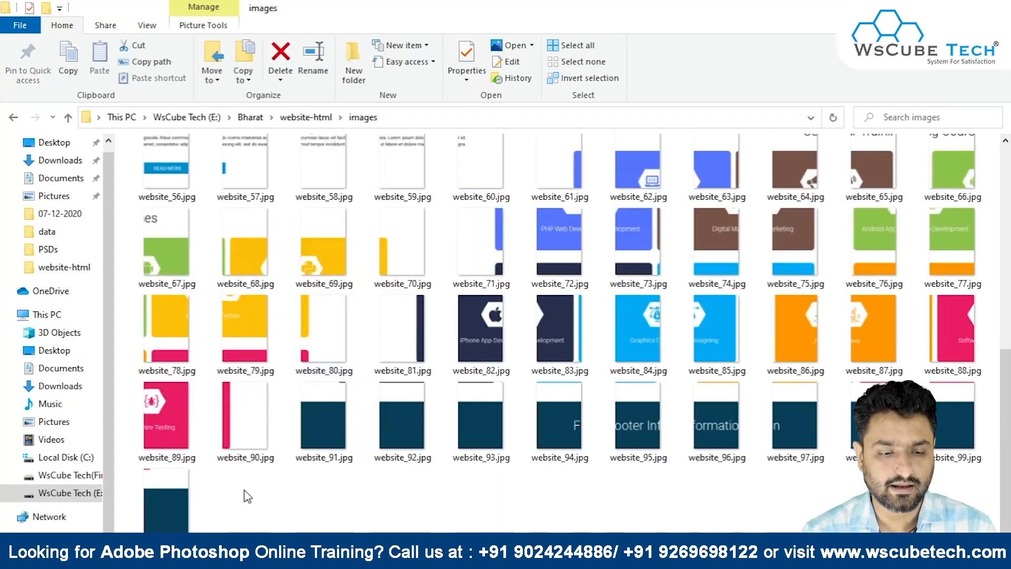
key(ctrl+a)
scroll(497, 514, up, 5)
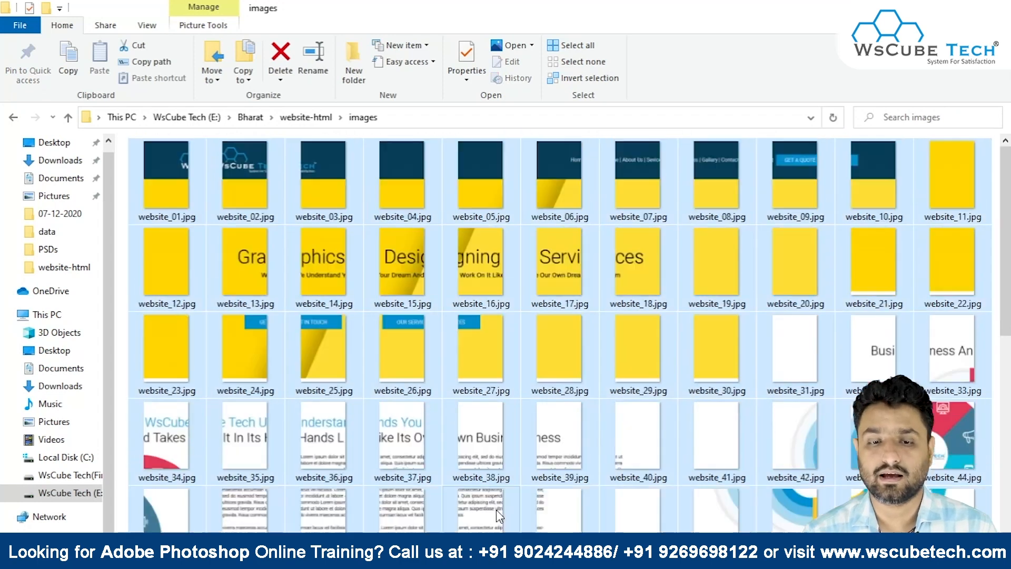
Return to the website-html folder and select website.html.
click(316, 118)
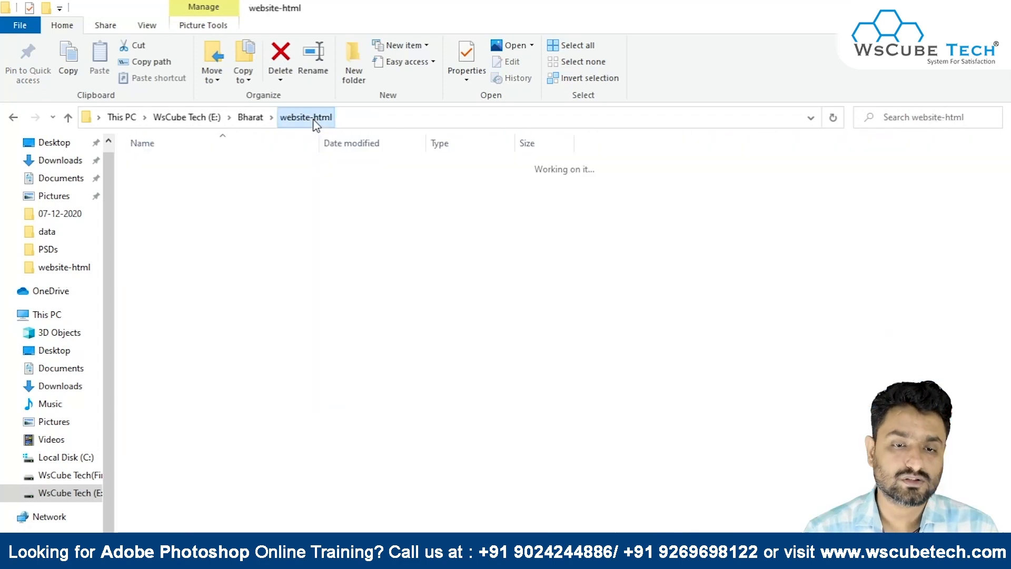
click(213, 196)
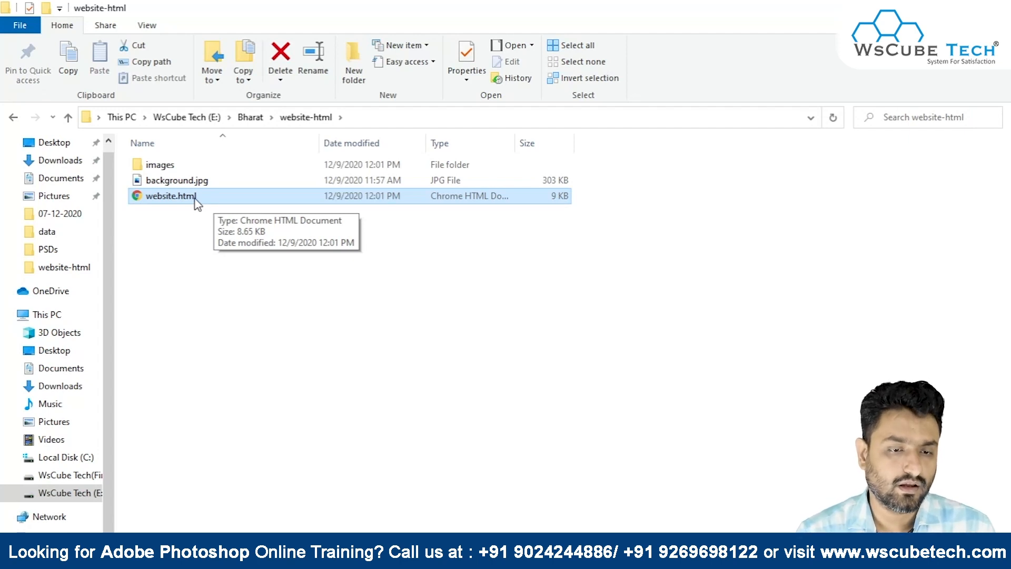
Open website.html in Chrome and look over the exported page's header, banner and company section.
double_click(196, 200)
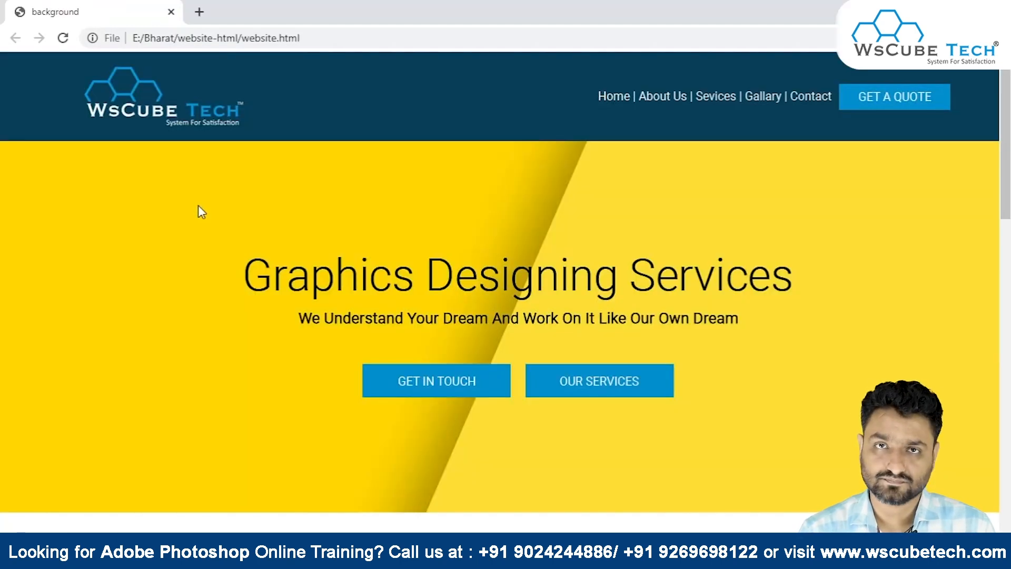
key(alt+Tab)
key(alt+Tab)
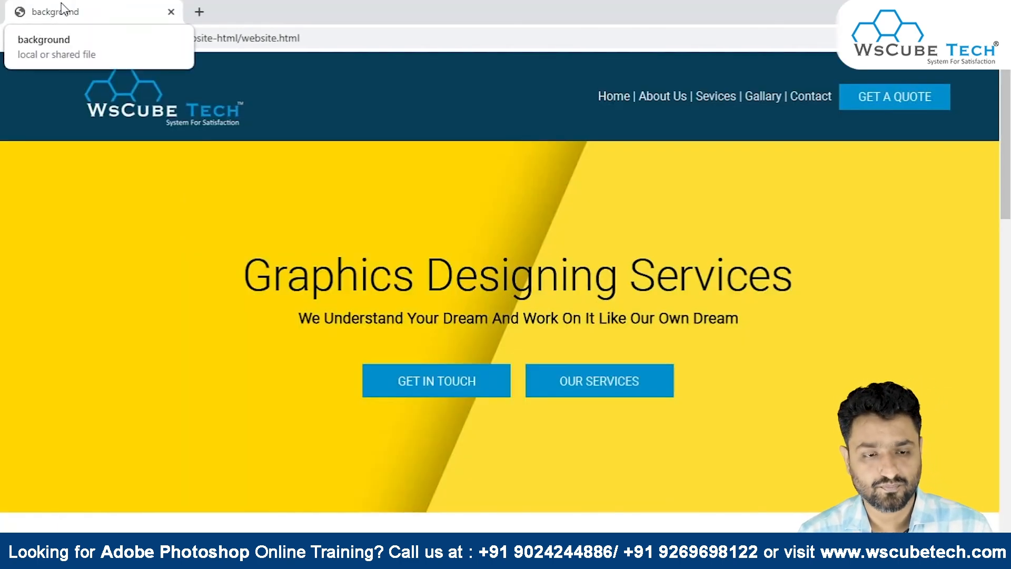
scroll(434, 177, down, 15)
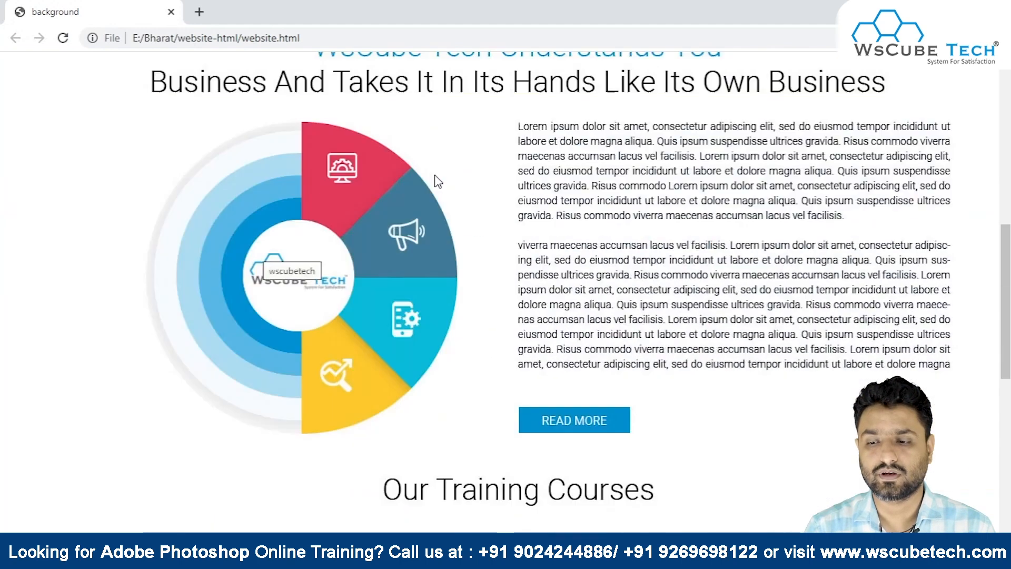
scroll(434, 177, up, 15)
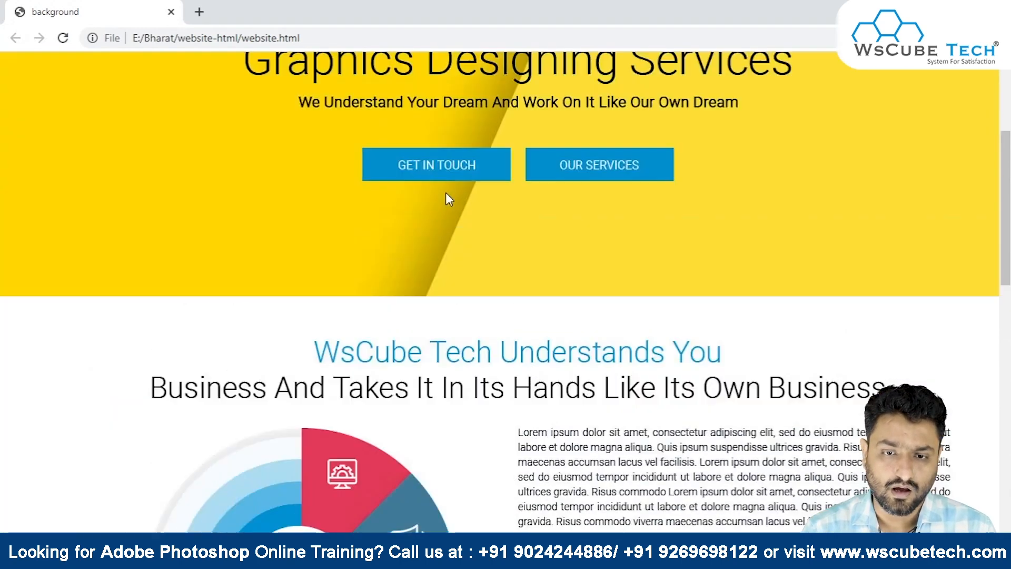
Switch to File Explorer's website-html folder and open background.jpg in a new Chrome tab beside website.html.
key(alt+Tab)
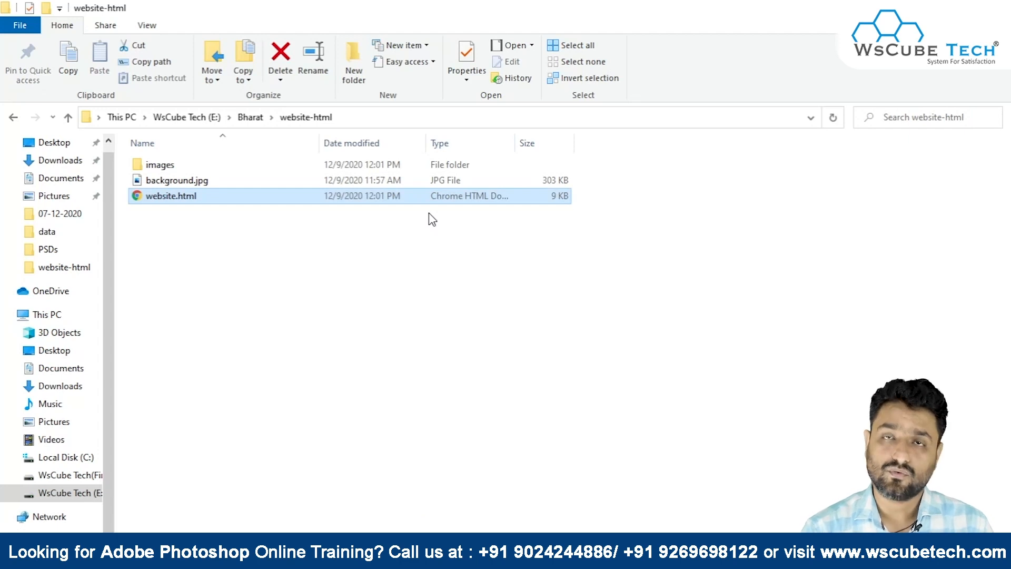
click(184, 182)
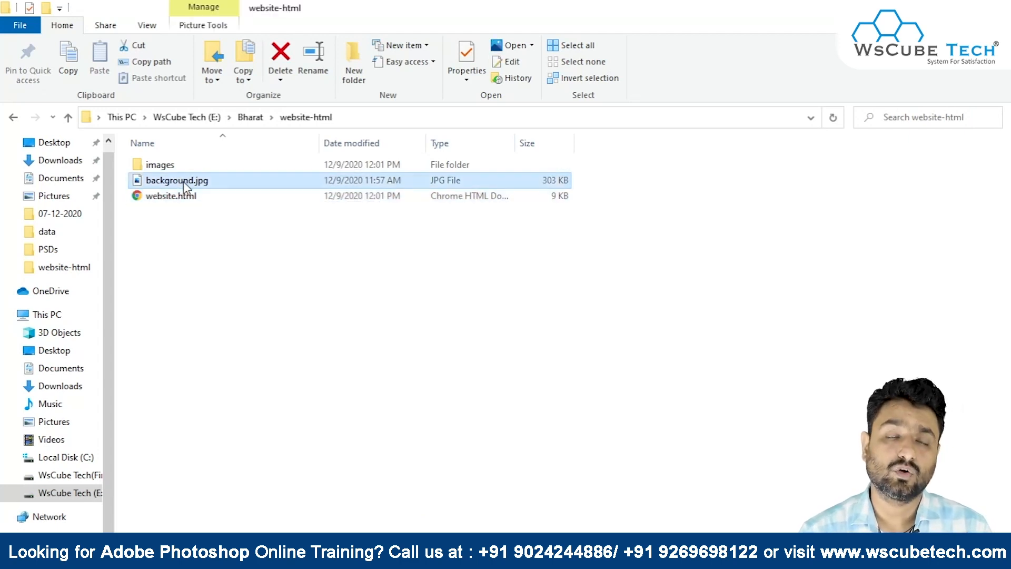
drag(188, 187, 316, 21)
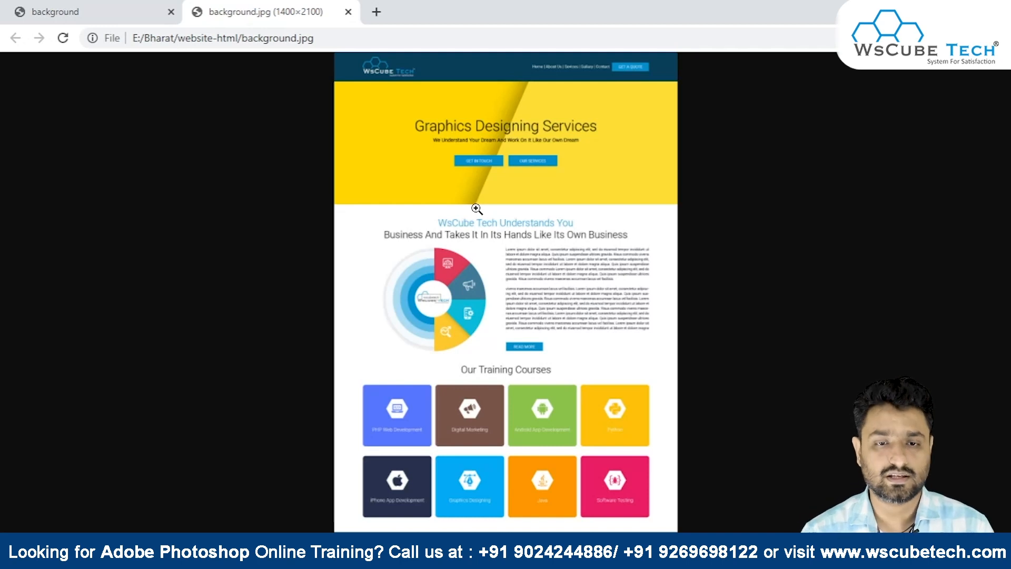
Examine background.jpg fitted to the window, at 150% browser zoom and at full size.
click(388, 73)
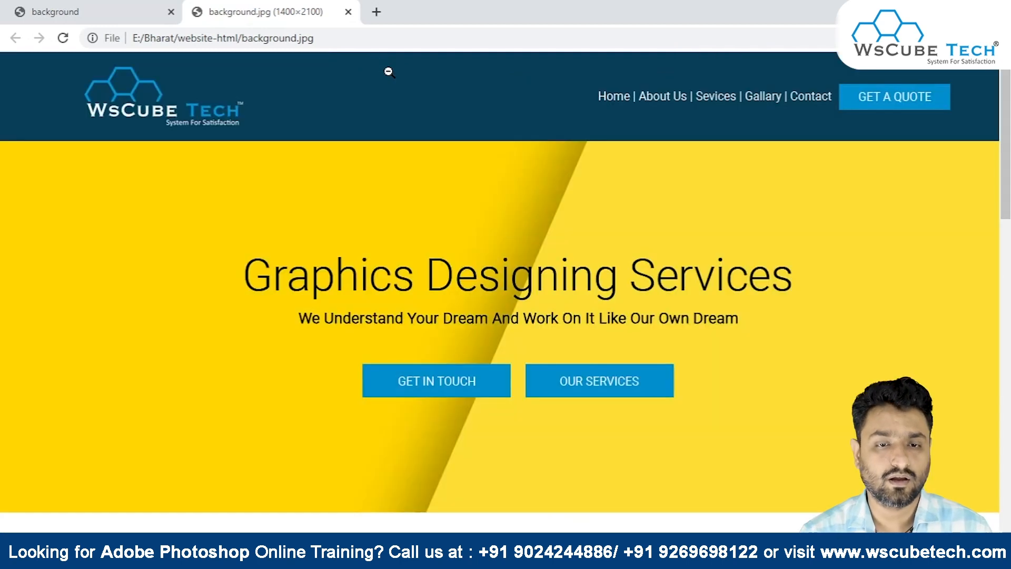
click(199, 122)
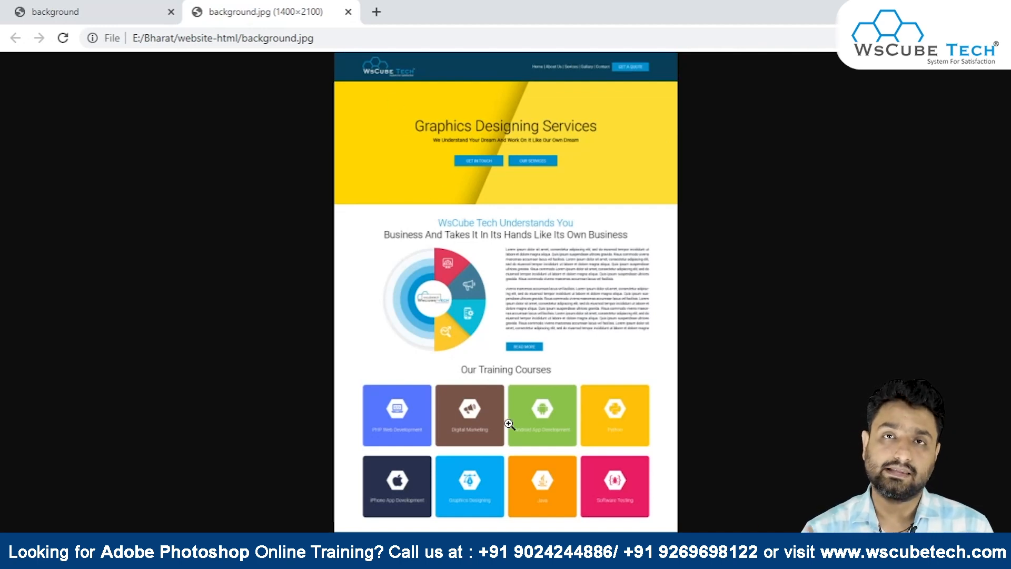
ctrl+scroll(509, 424, up, 5)
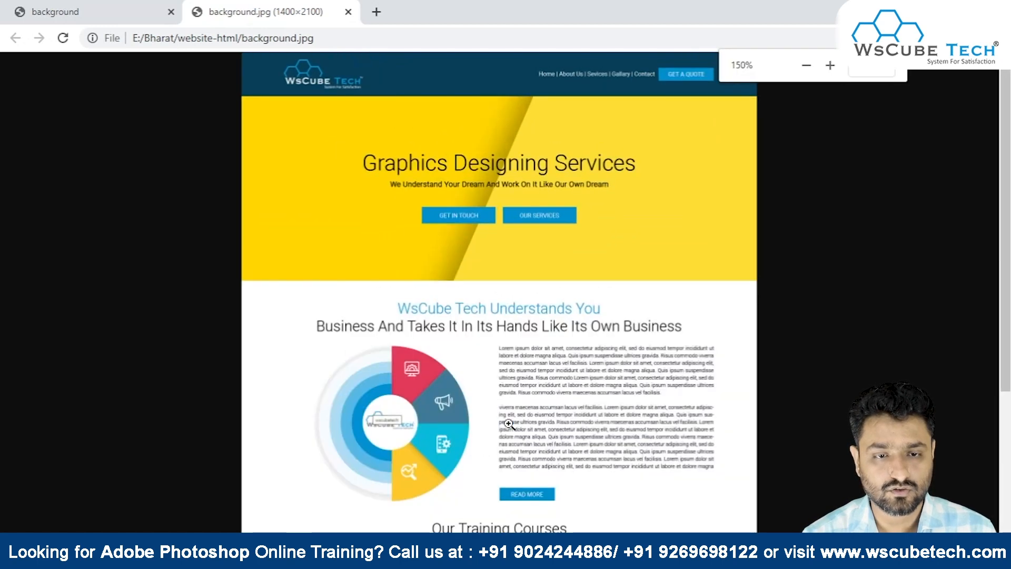
ctrl+scroll(509, 424, down, 5)
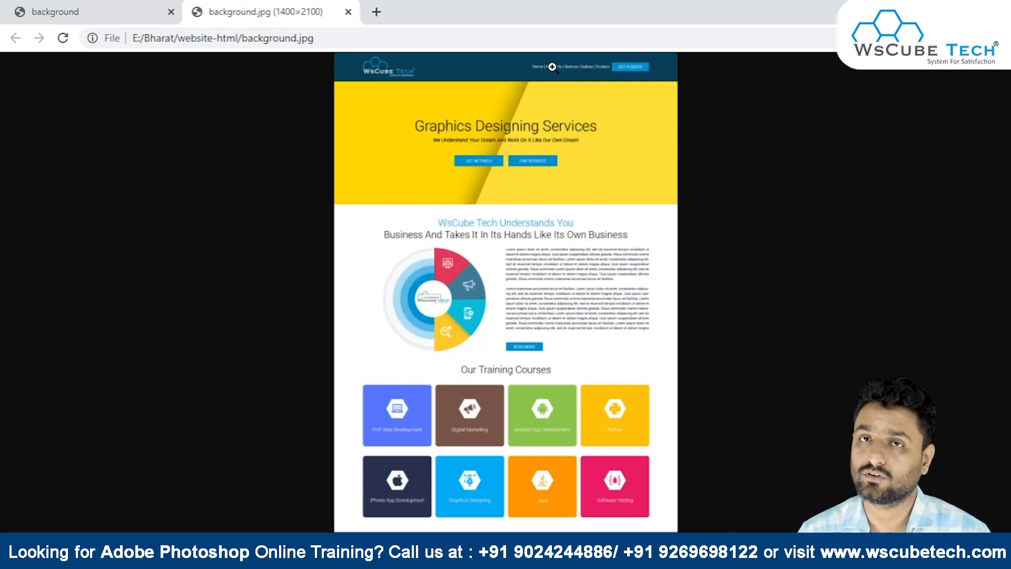
click(564, 192)
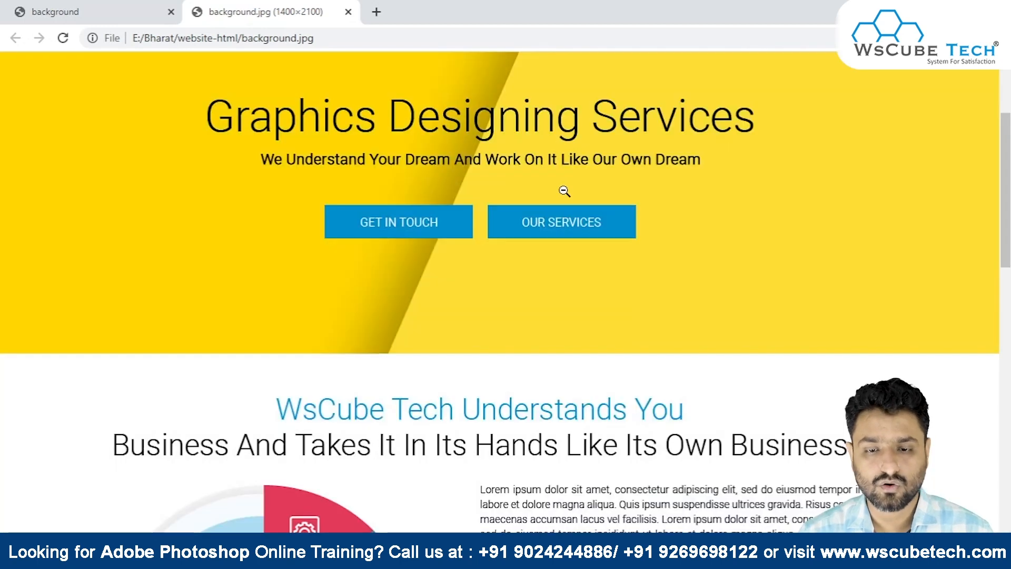
View the full-size background.jpg in a smaller browser window, maximize the window again and look through the image down to the footer.
scroll(576, 232, up, 1)
scroll(575, 233, up, 3)
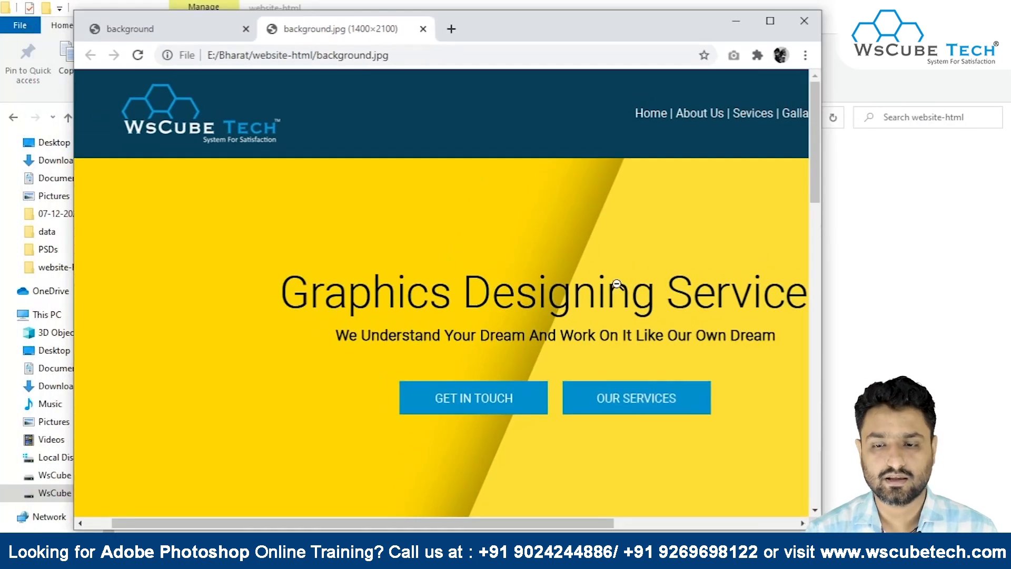
drag(397, 523, 371, 522)
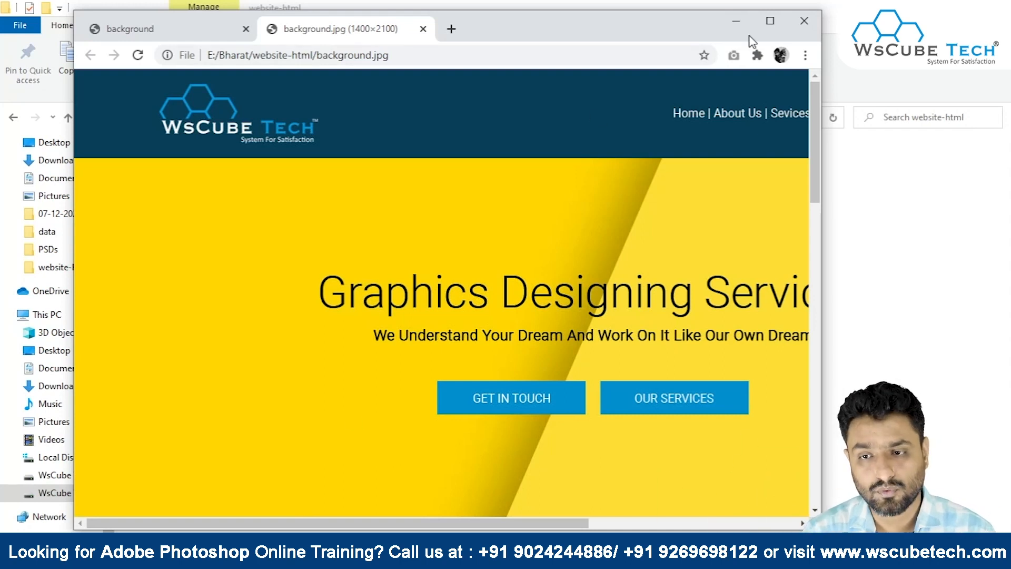
click(760, 26)
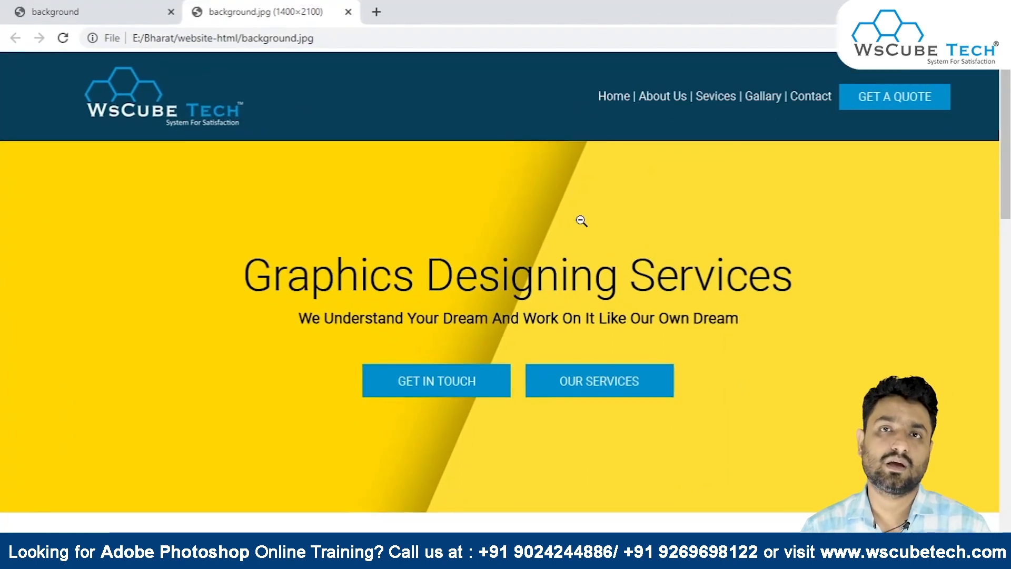
scroll(592, 289, down, 8)
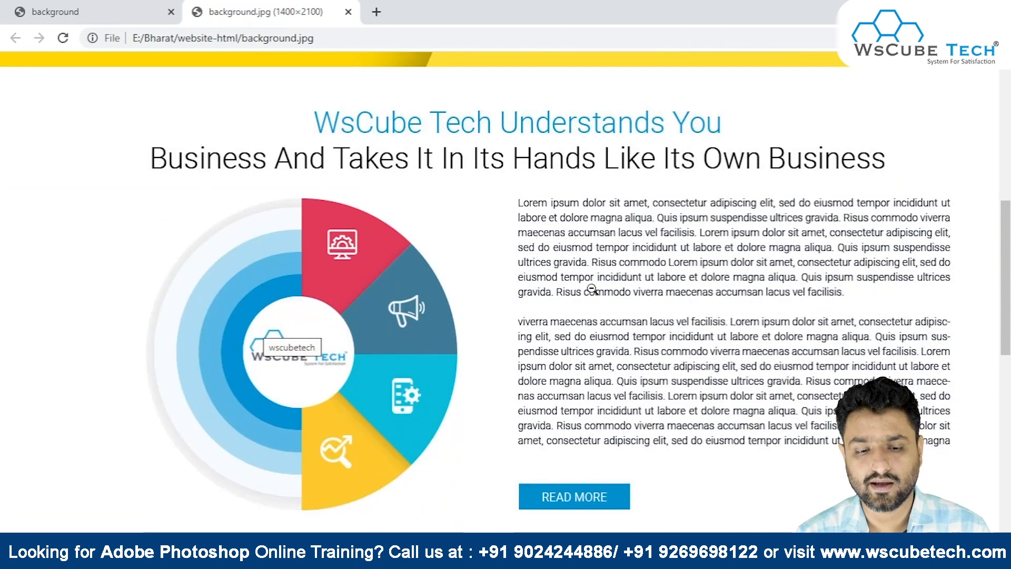
scroll(592, 289, down, 10)
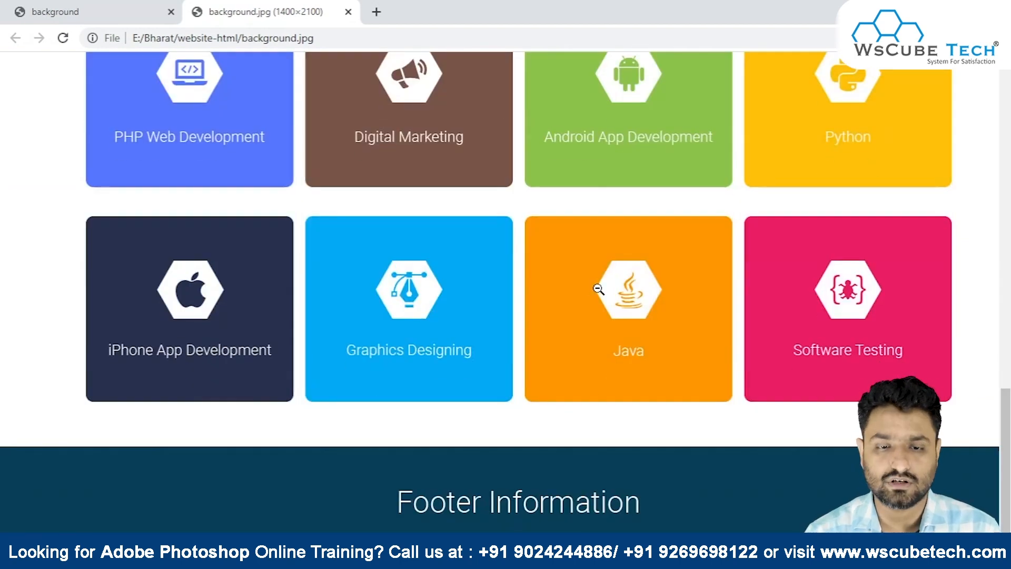
Switch to the website.html page and look through it from header to footer for comparison with background.jpg.
click(140, 8)
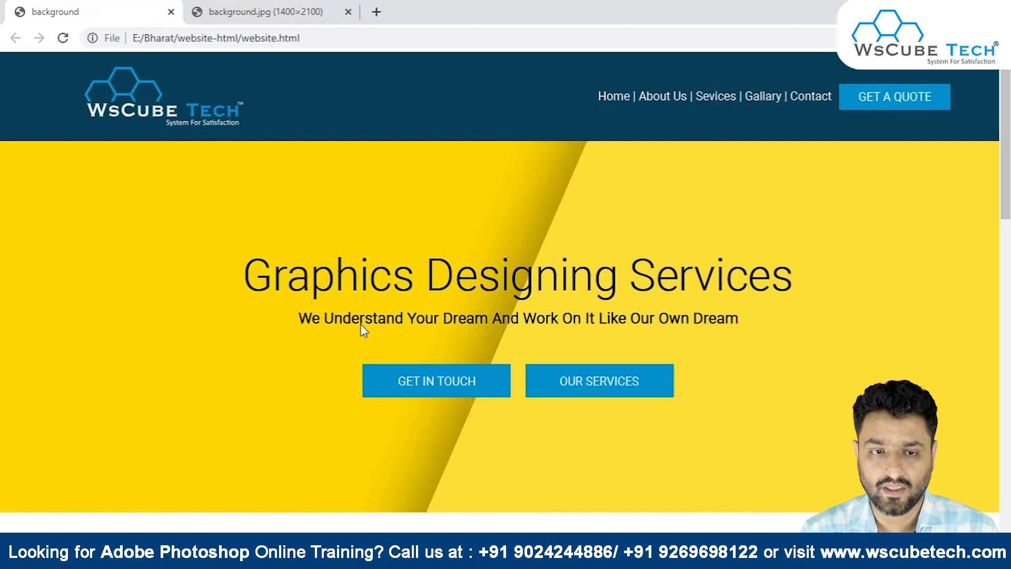
scroll(358, 325, down, 10)
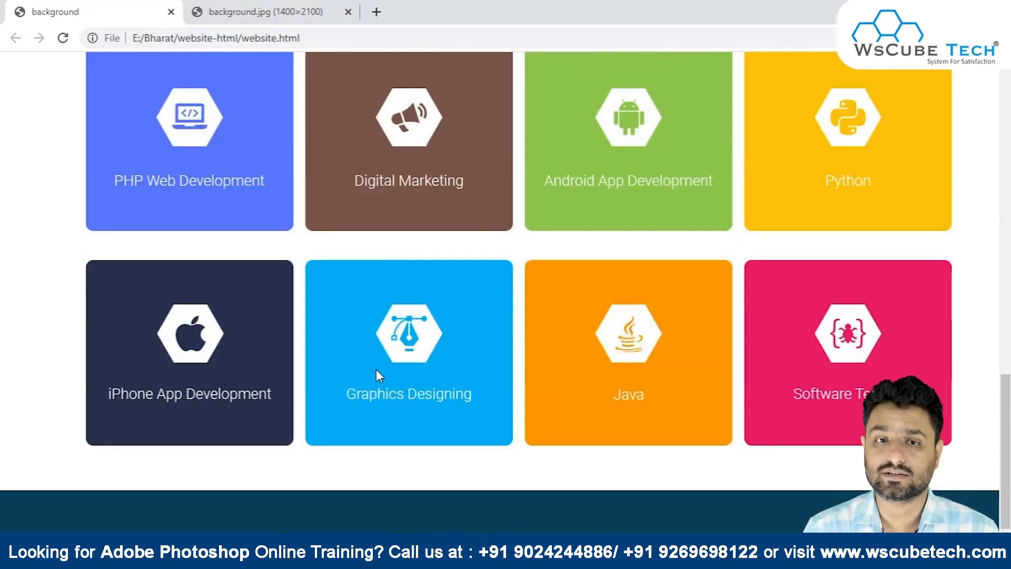
scroll(376, 368, up, 10)
drag(334, 201, 900, 364)
scroll(842, 353, down, 7)
scroll(796, 344, down, 3)
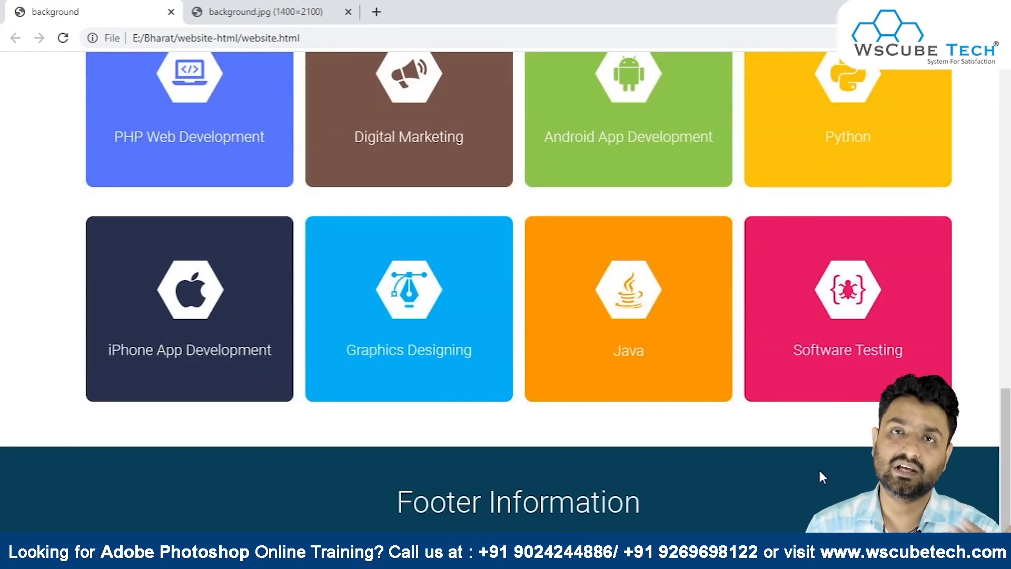
scroll(819, 476, up, 15)
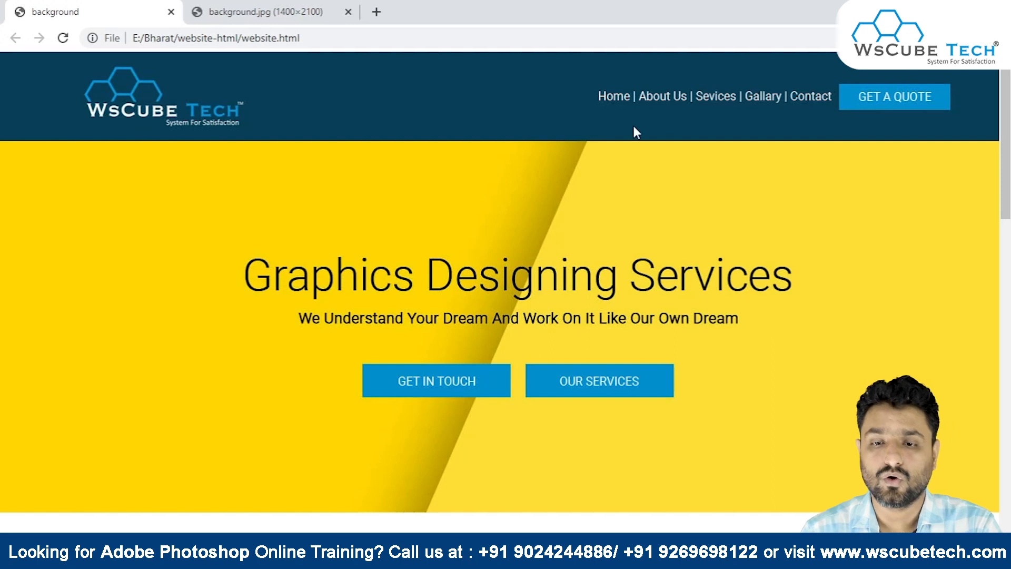
scroll(400, 295, down, 3)
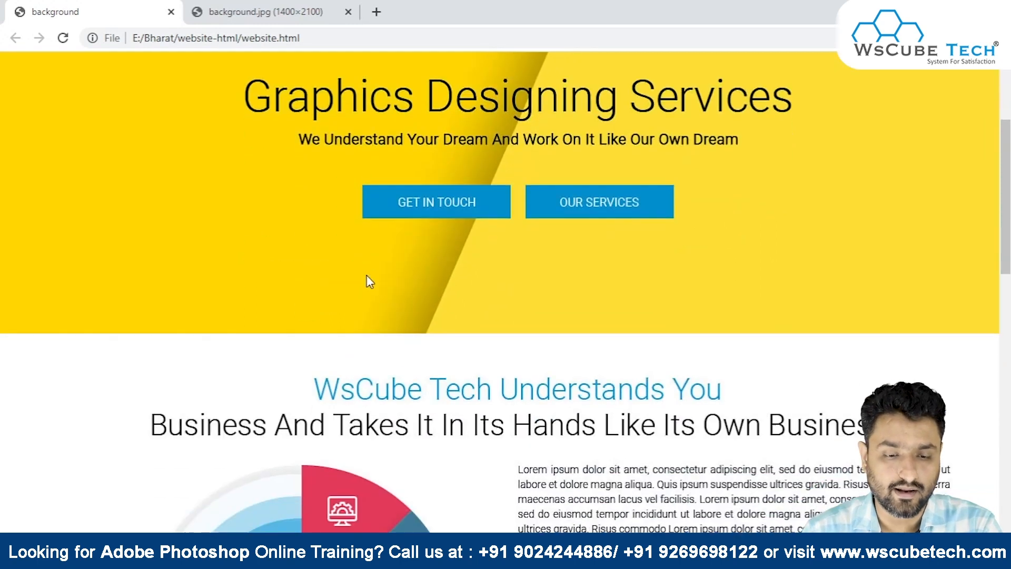
scroll(368, 281, down, 8)
scroll(368, 281, up, 2)
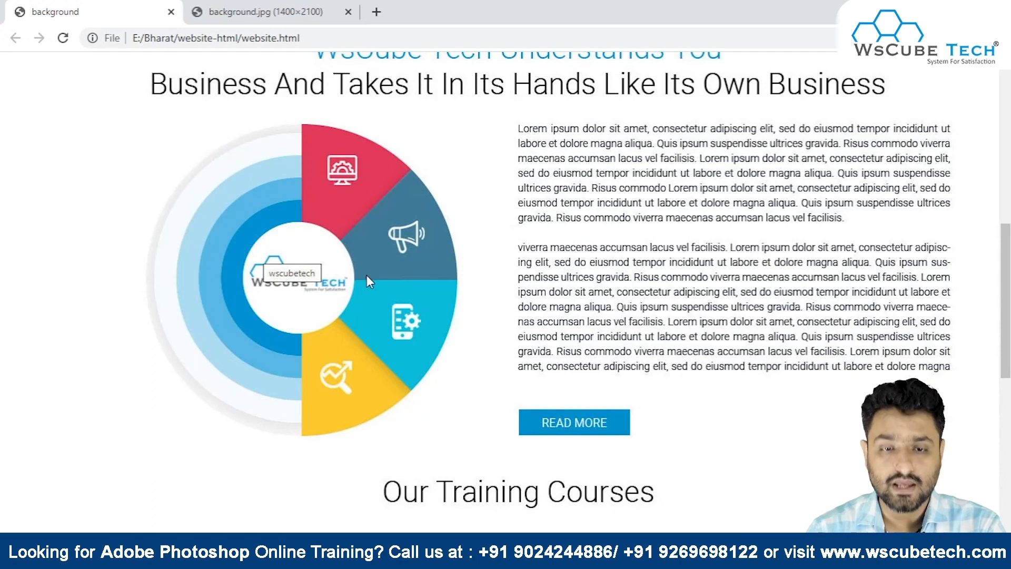
scroll(367, 275, up, 5)
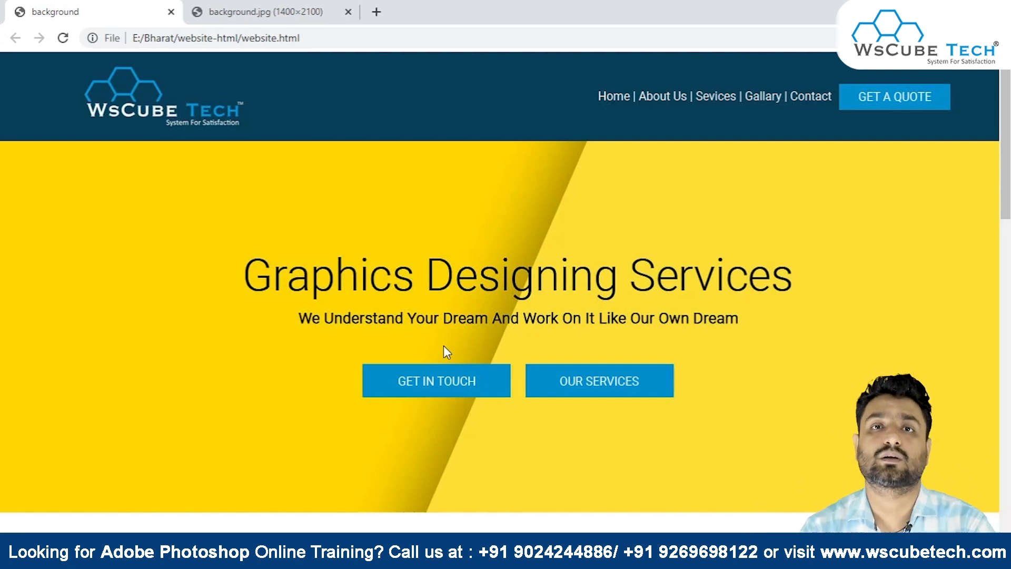
scroll(452, 385, down, 8)
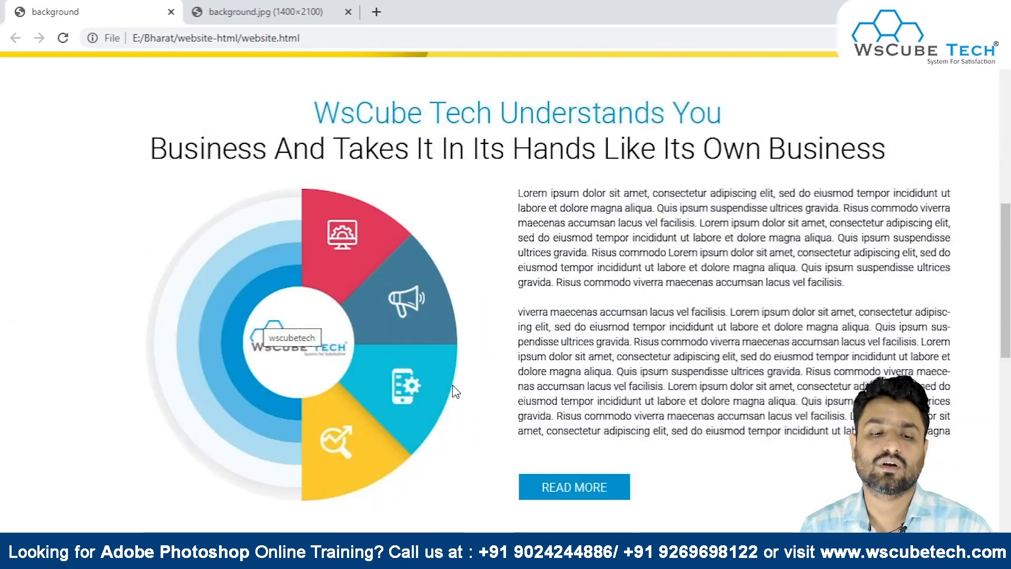
scroll(453, 384, down, 11)
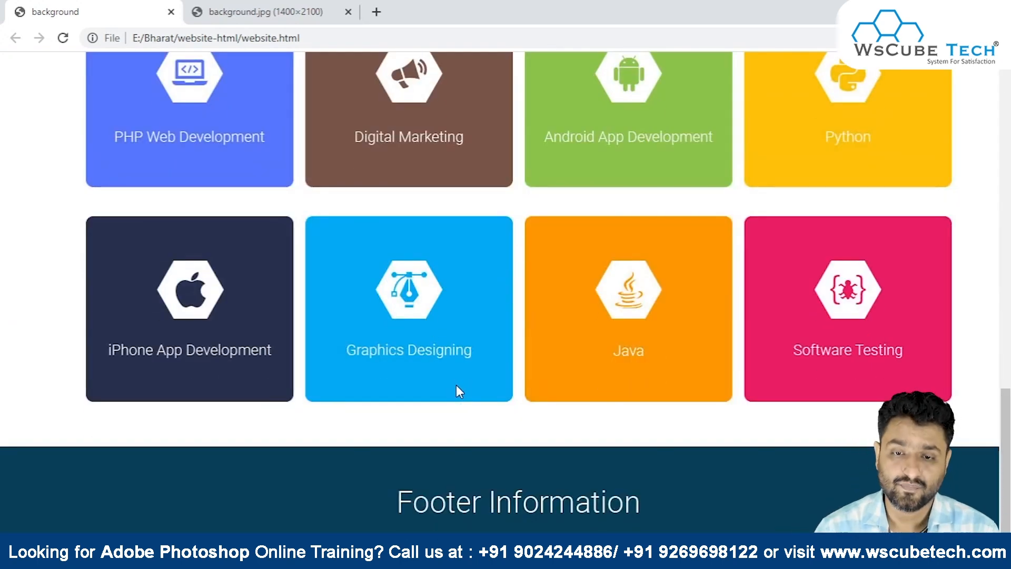
scroll(456, 384, up, 15)
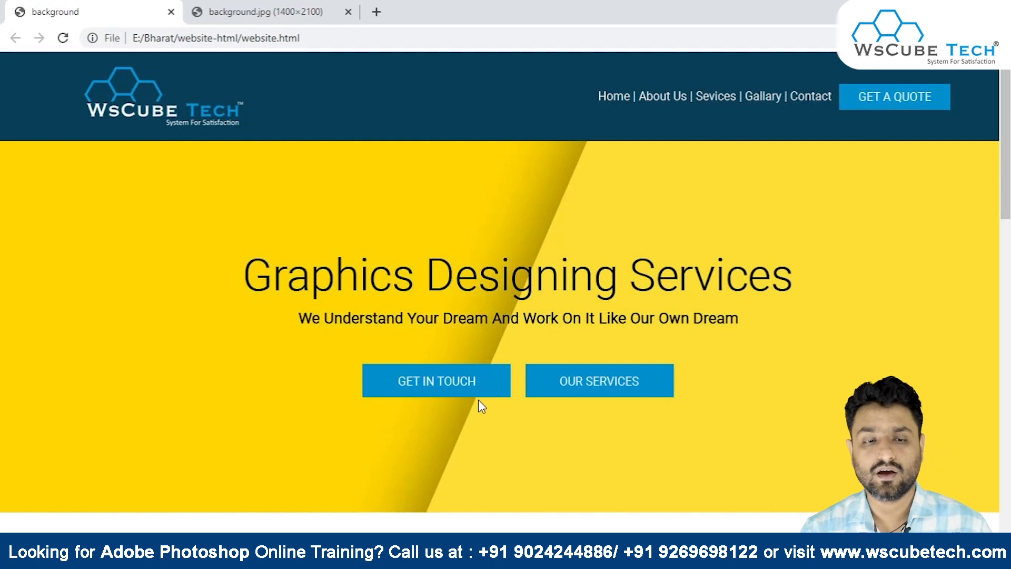
Check how the website.html page fits the browser window at a reduced zoom, and restore the default zoom.
key(ctrl+minus)
key(ctrl+minus)
key(ctrl+minus)
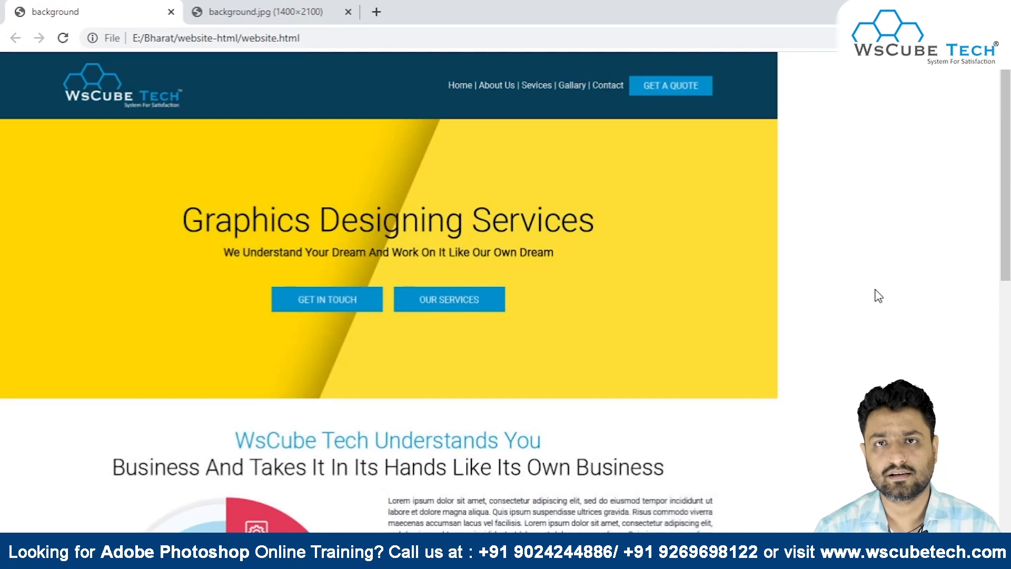
key(ctrl+0)
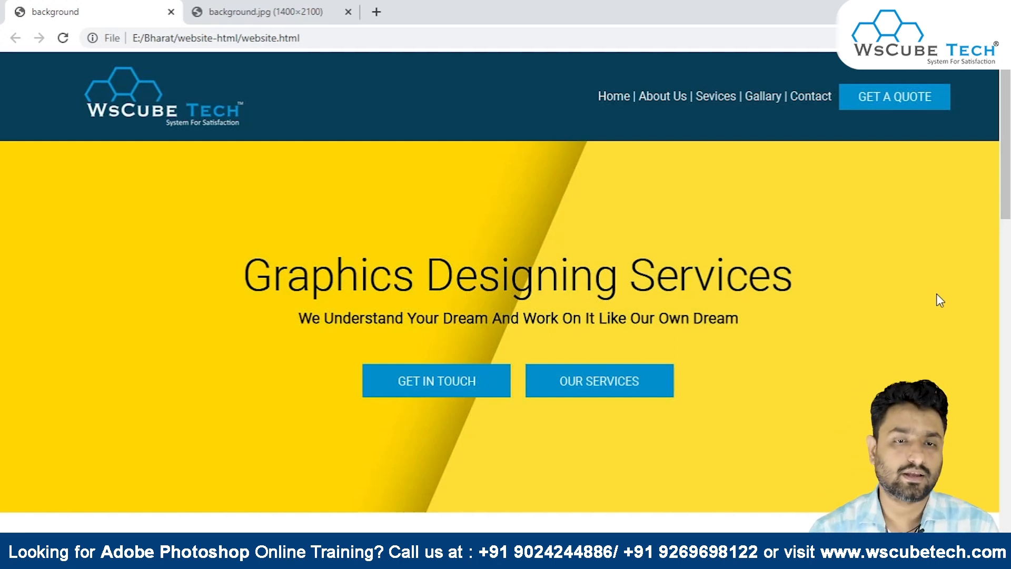
Switch to File Explorer's website-html folder and open website.html in Visual Studio Code.
key(alt+Tab)
click(180, 202)
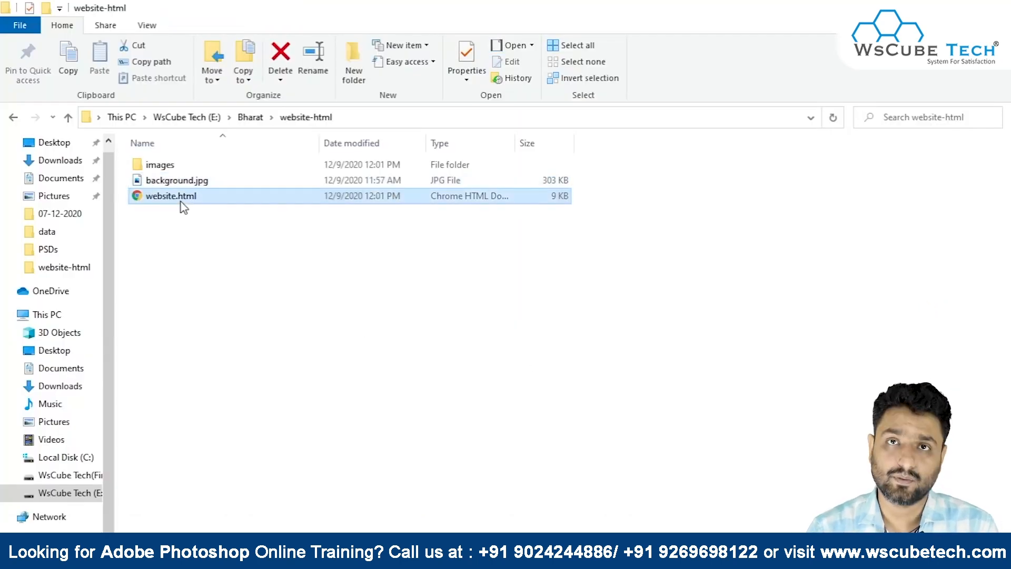
right_click(182, 207)
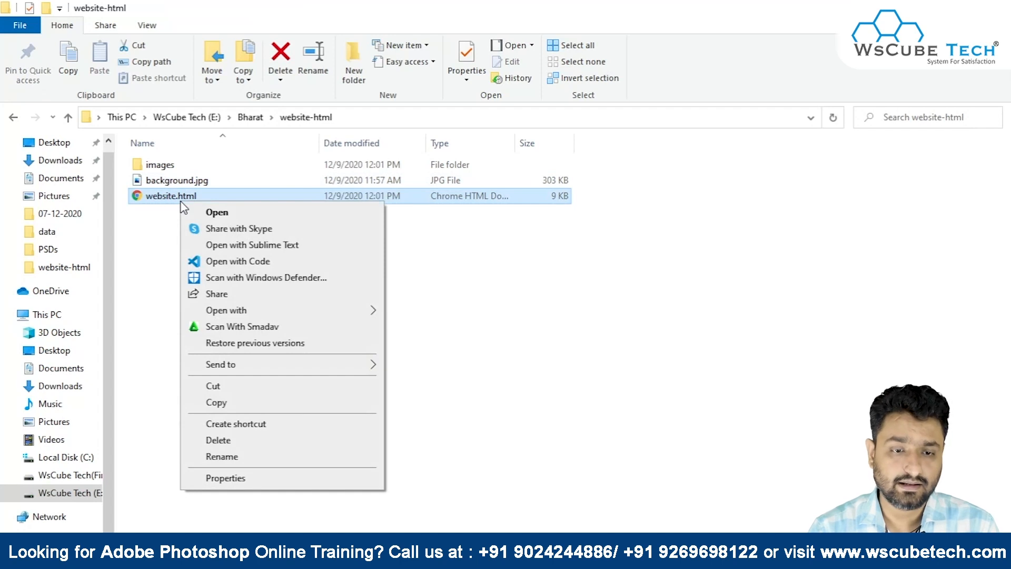
click(244, 263)
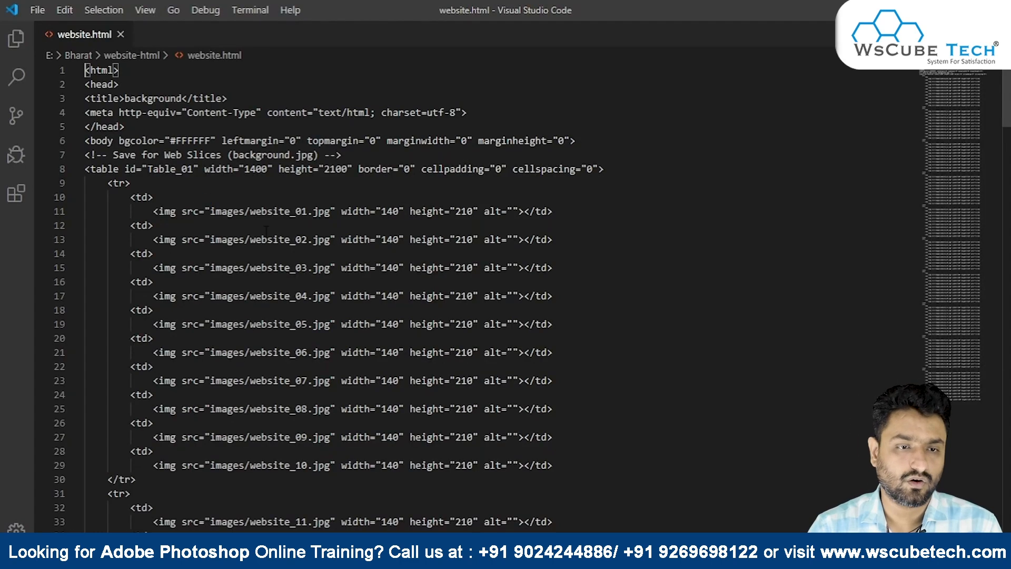
Examine the table markup and slice image references in website.html's code, and return to File Explorer.
scroll(304, 224, down, 20)
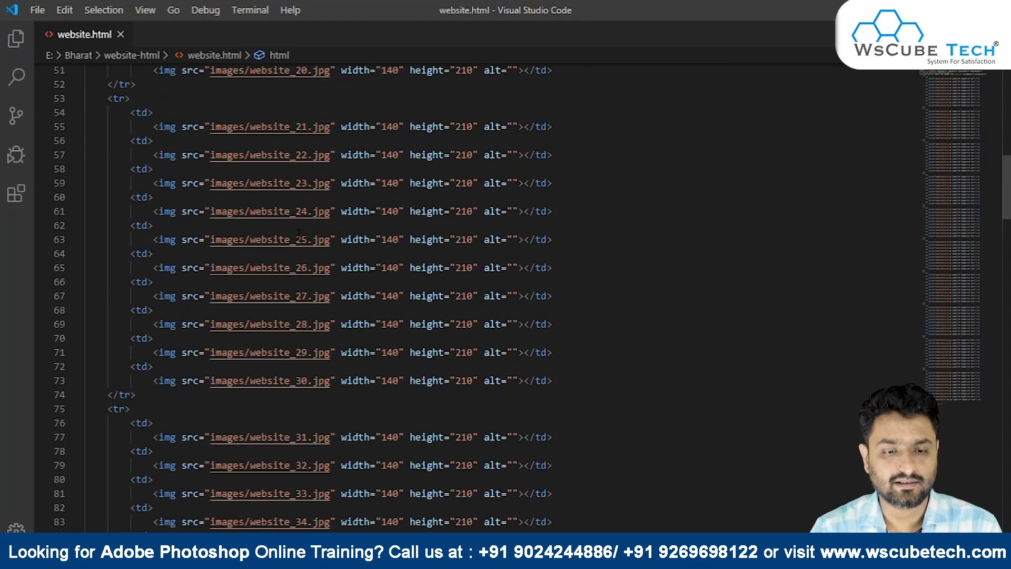
scroll(299, 236, down, 16)
scroll(362, 386, up, 9)
scroll(363, 385, up, 20)
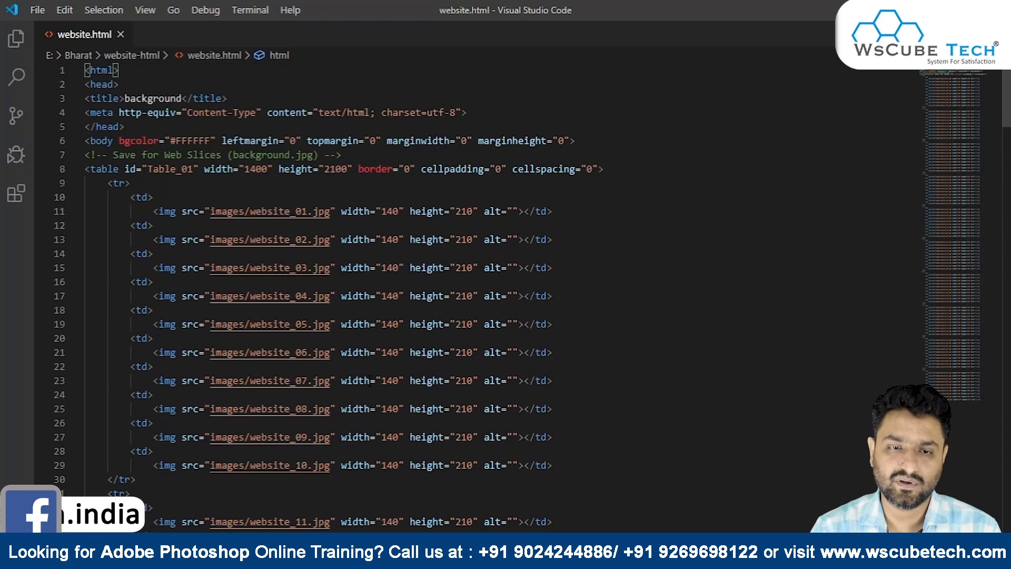
key(alt+Tab)
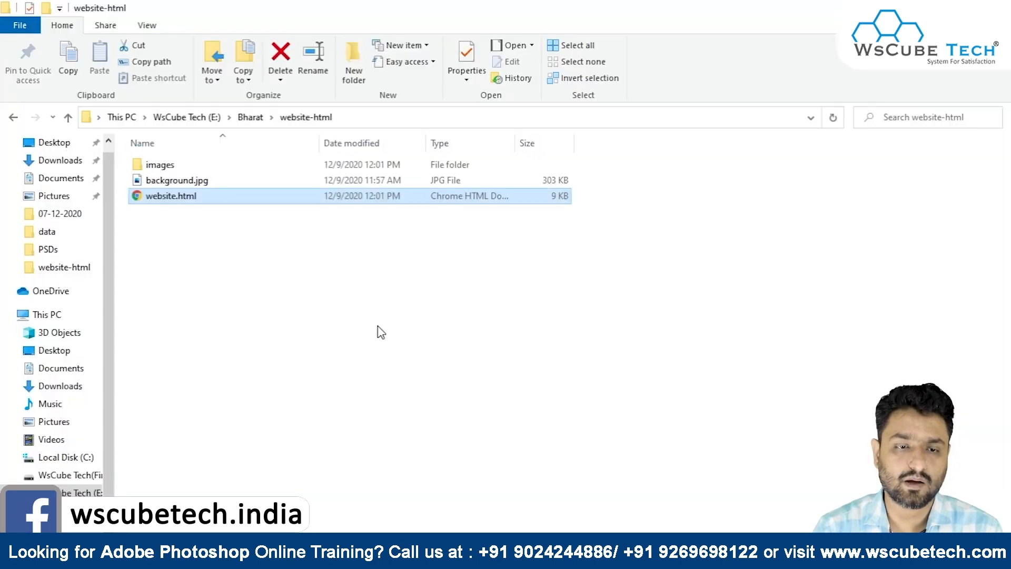
click(213, 182)
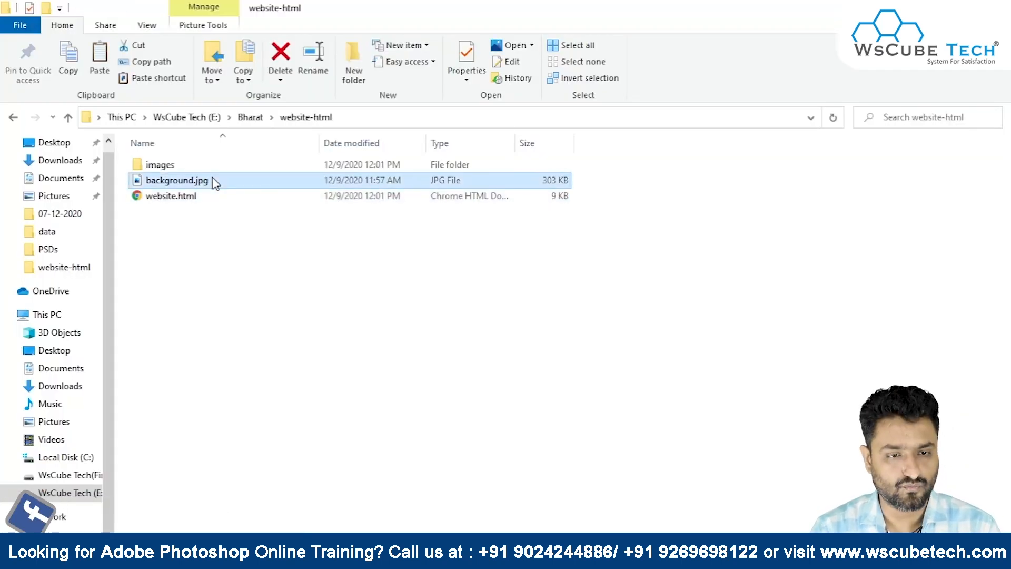
double_click(181, 166)
key(ctrl+v)
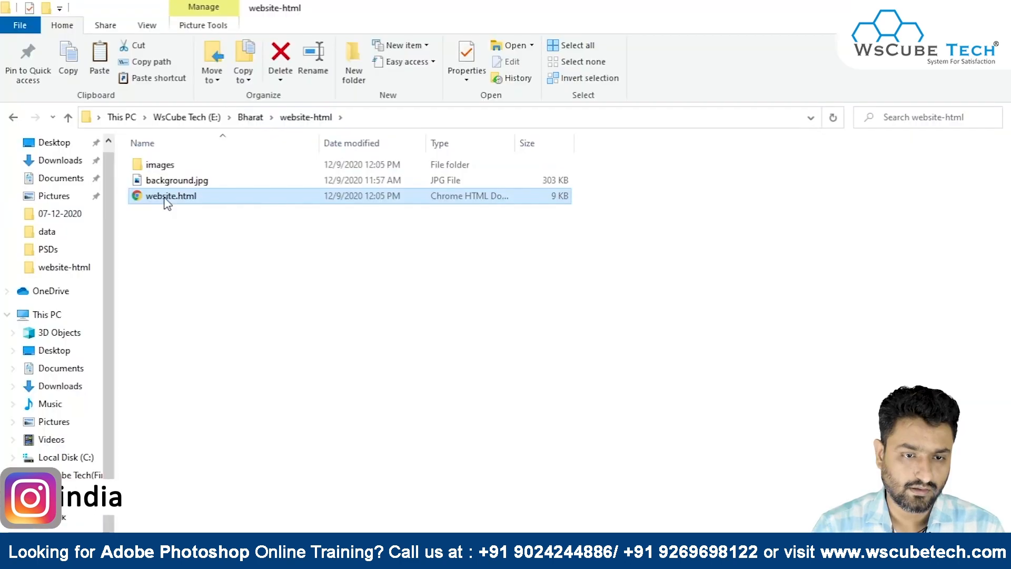
click(171, 185)
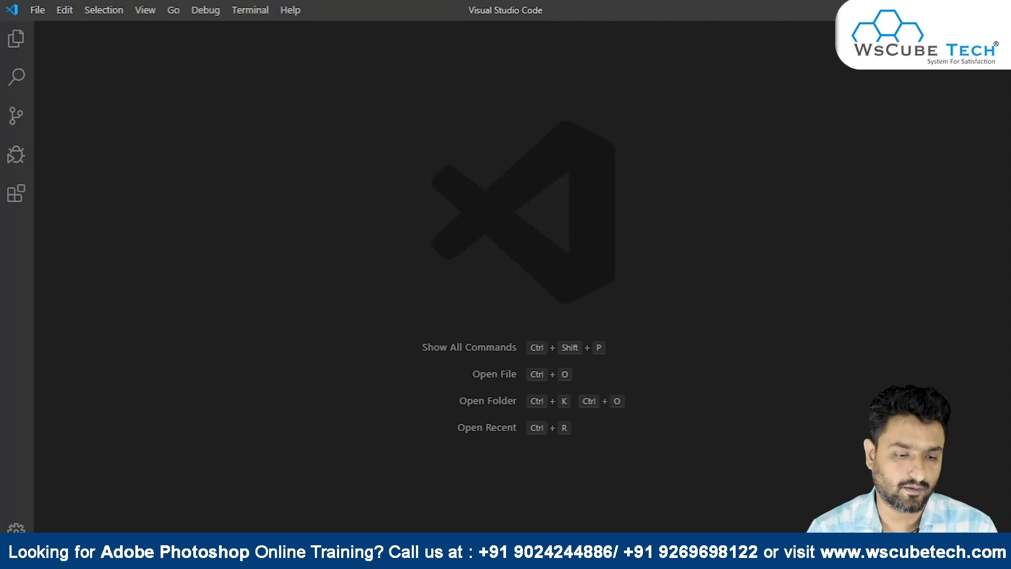
Return to the website-html folder and delete website.html and the images folder from it.
click(188, 483)
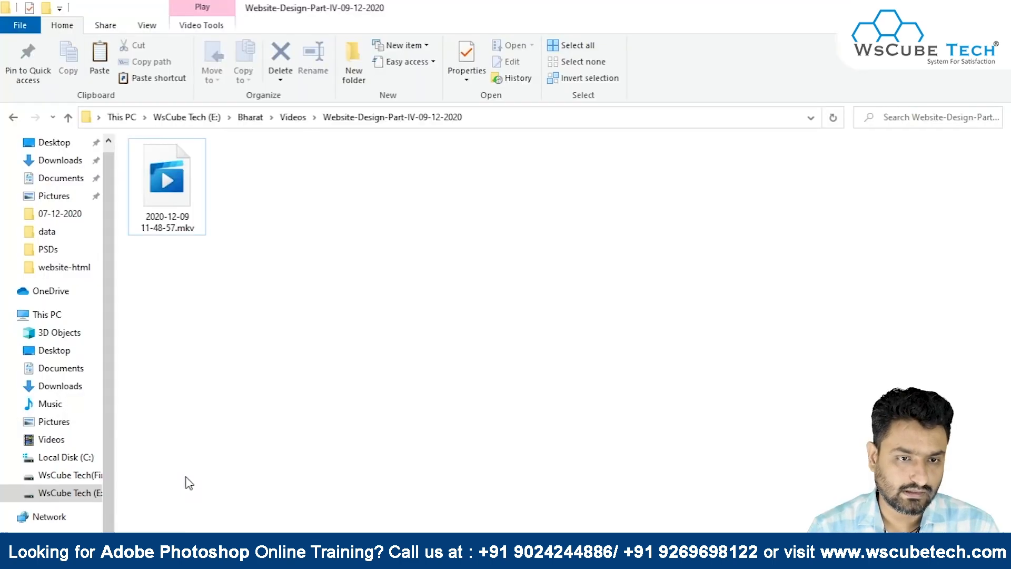
click(232, 482)
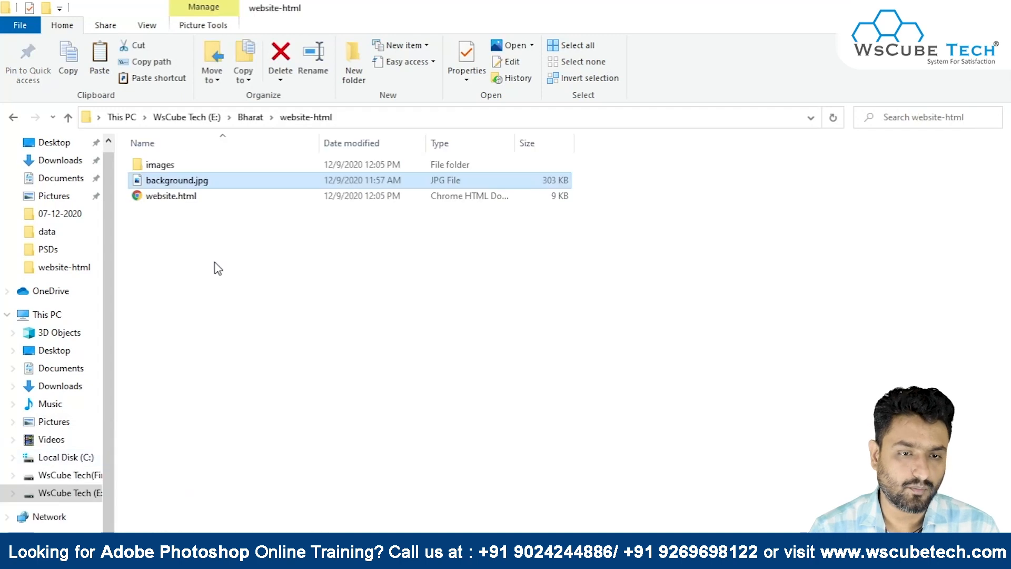
click(186, 196)
key(Delete)
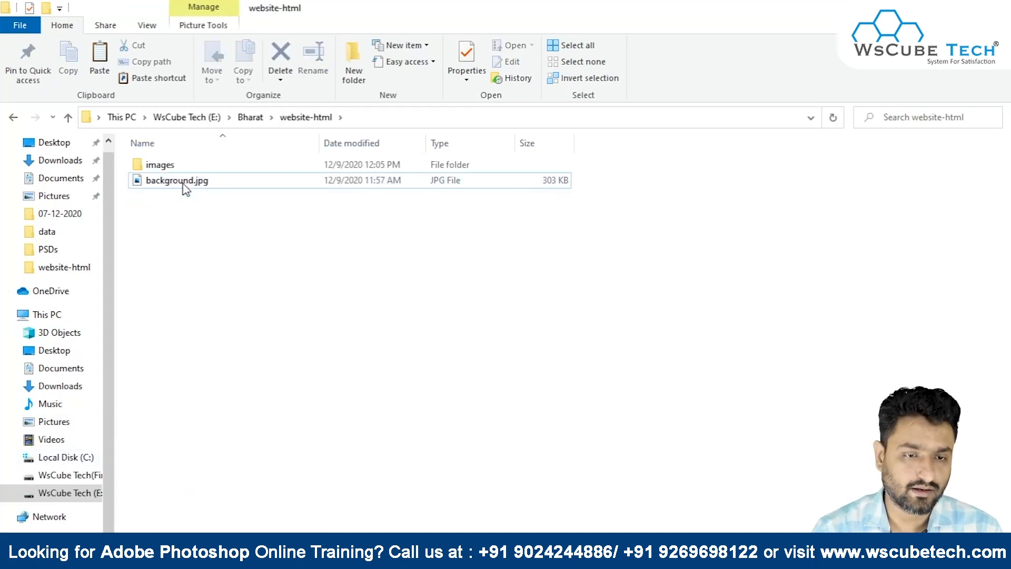
click(184, 164)
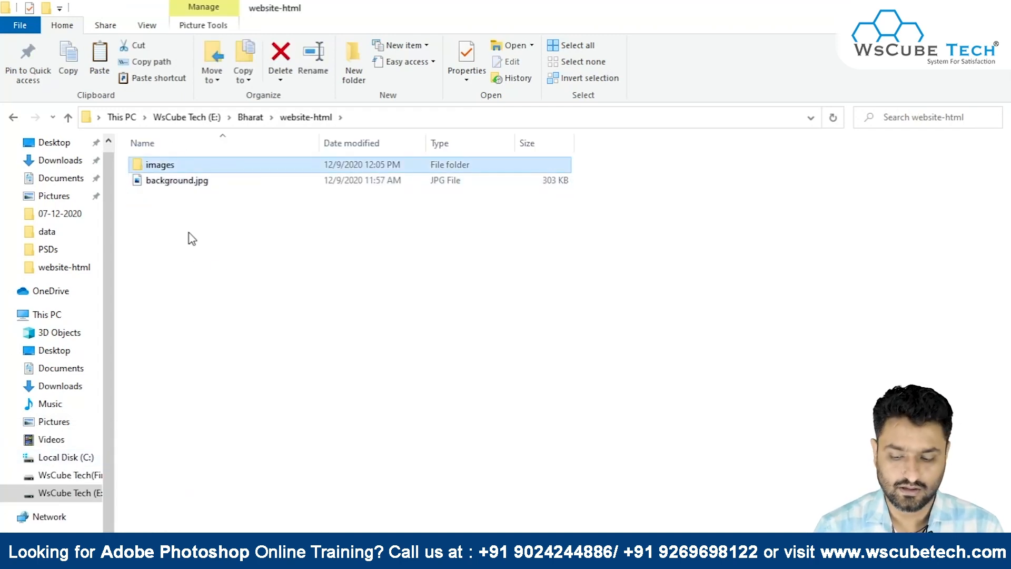
key(Delete)
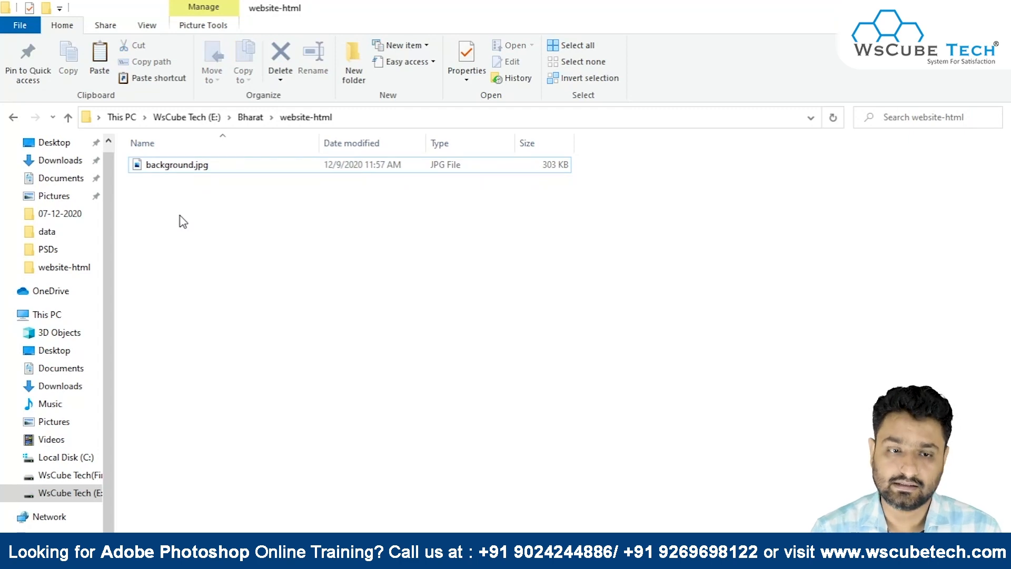
Make a duplicate of background.jpg in the website-html folder.
click(182, 164)
drag(207, 178, 499, 233)
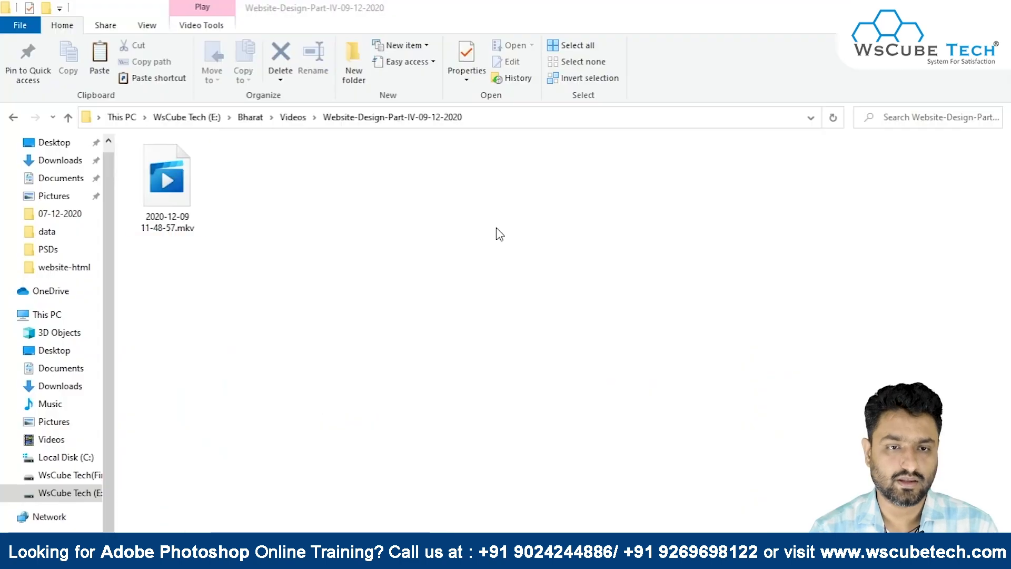
key(alt+Tab)
key(alt+Tab)
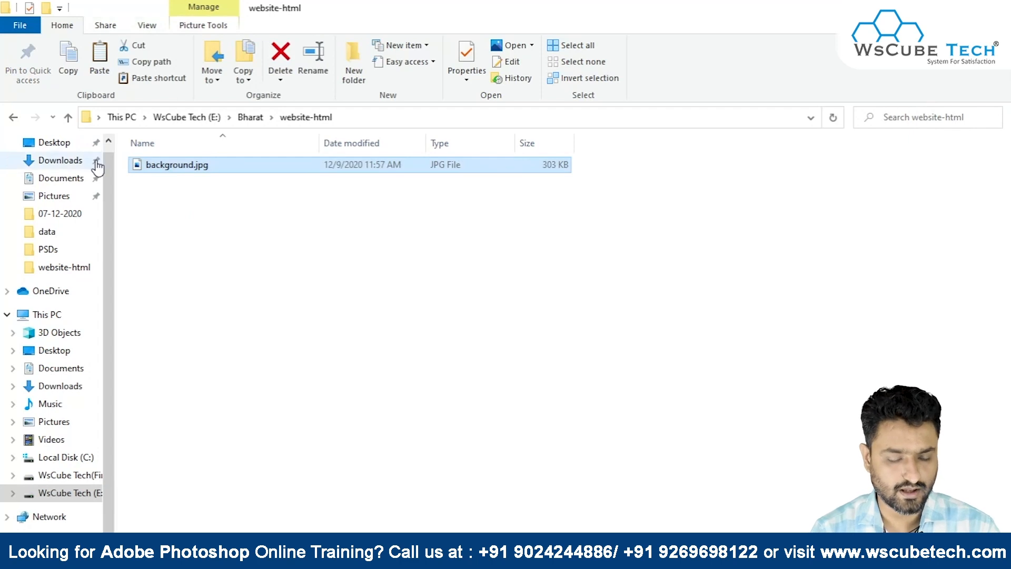
key(ctrl+c)
key(ctrl+v)
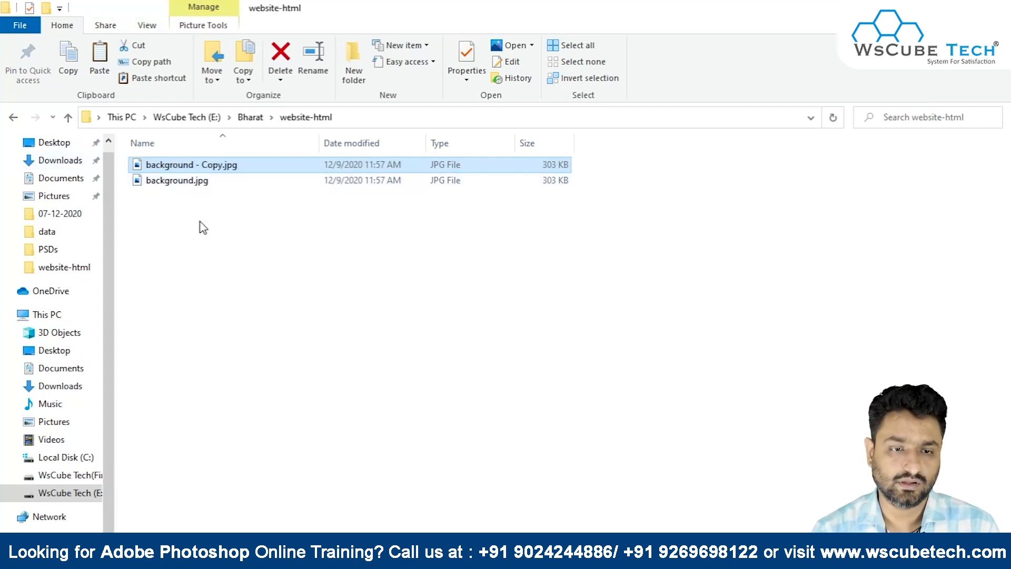
Open background.jpg from the website-html folder as a separate document in Photoshop.
key(alt+Tab)
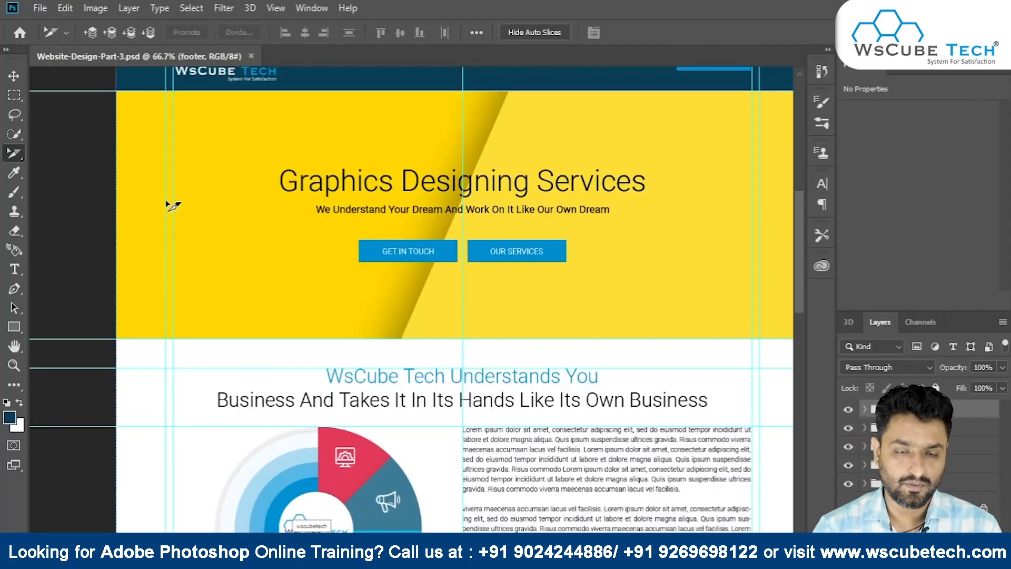
key(alt+Tab)
drag(188, 183, 356, 56)
key(alt+Tab)
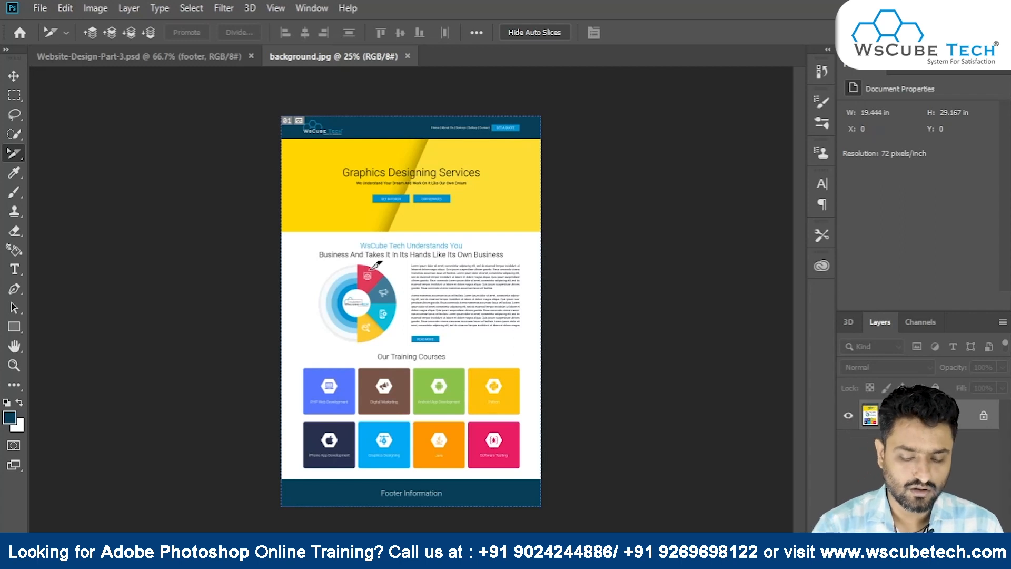
Check background.jpg's pixel dimensions and canvas size without changing either.
key(ctrl+alt+i)
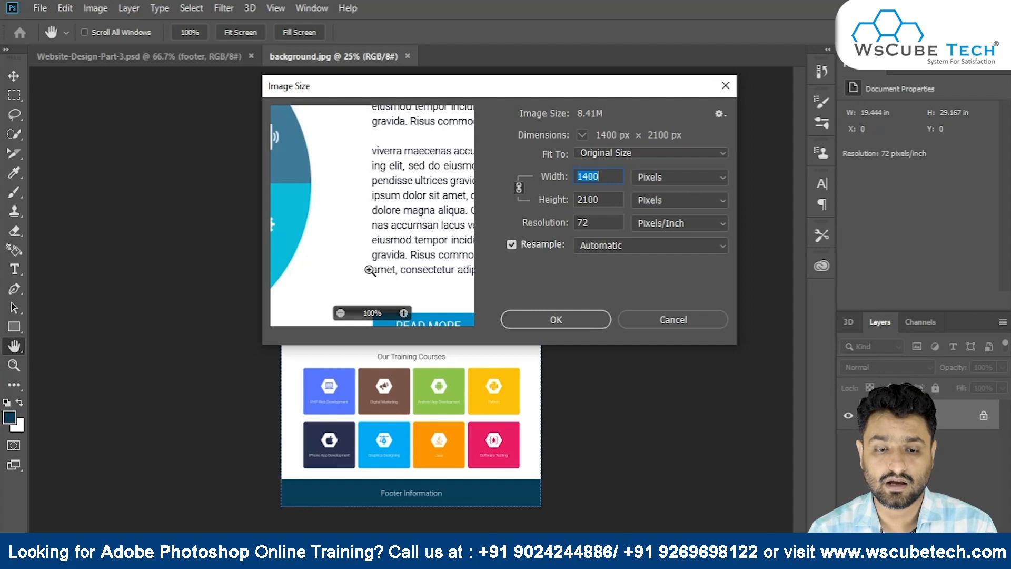
key(Escape)
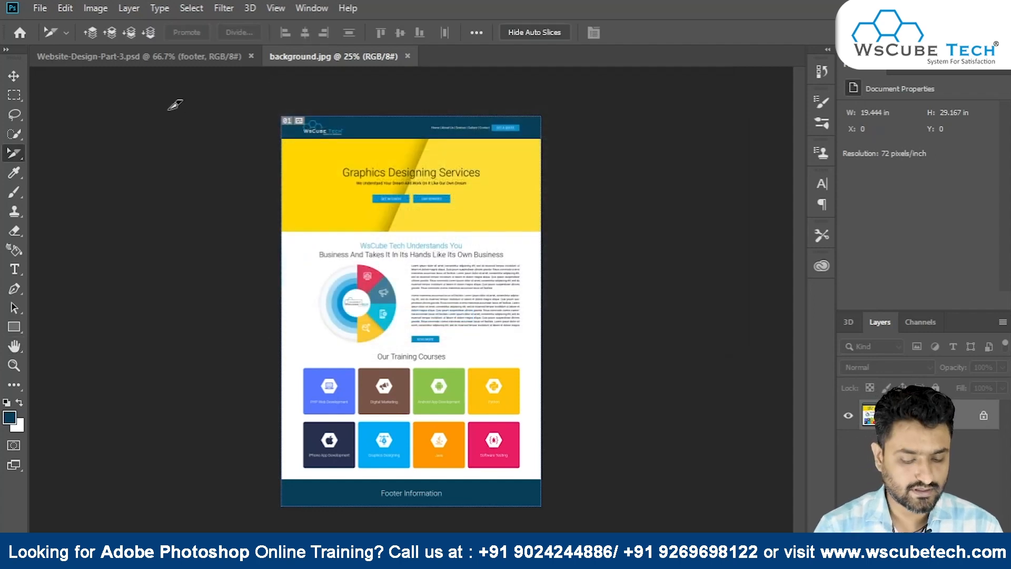
key(ctrl+alt+c)
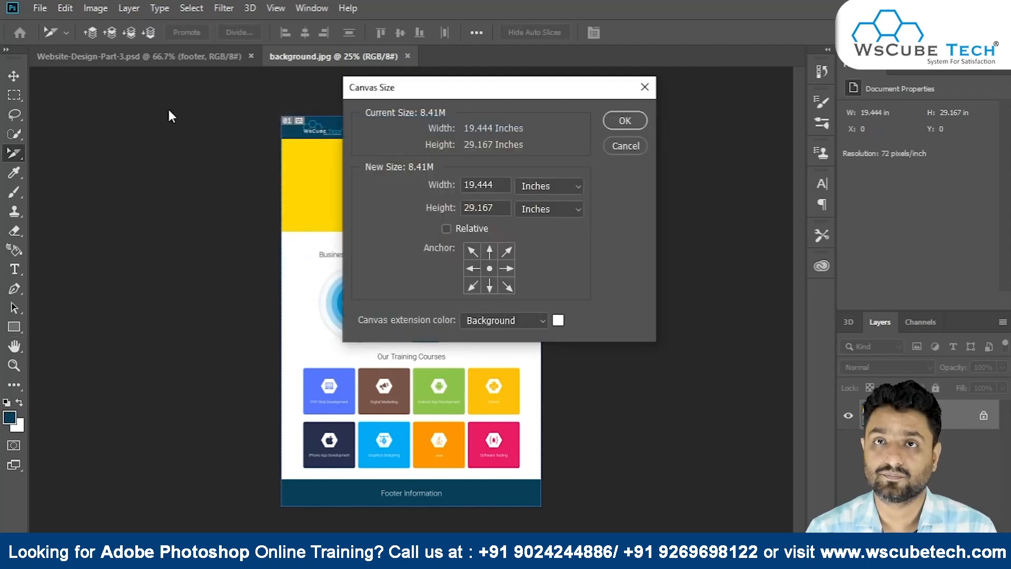
click(628, 146)
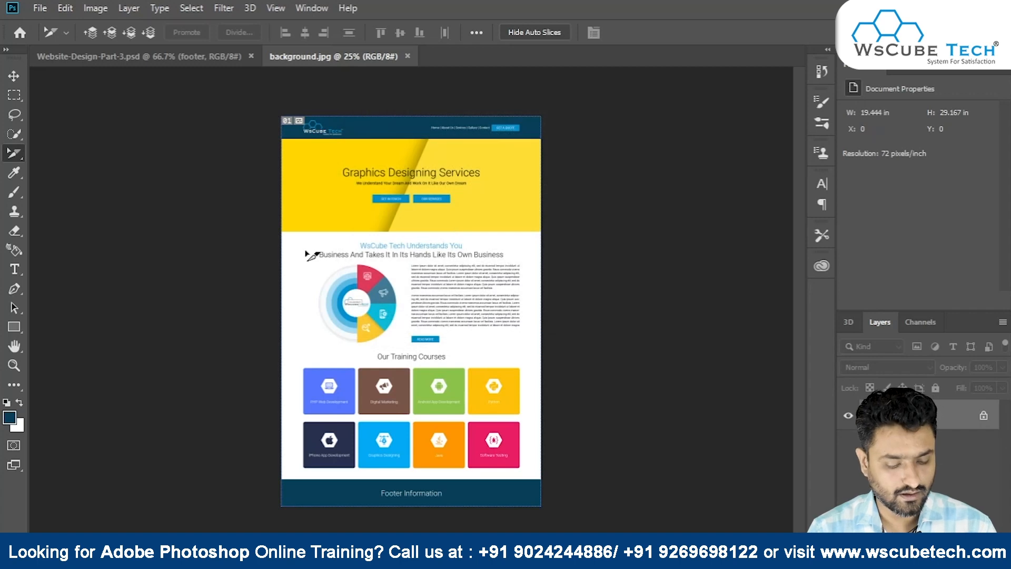
Set background.jpg's canvas width to 1200 pixels and accept the clipping.
key(ctrl+alt+c)
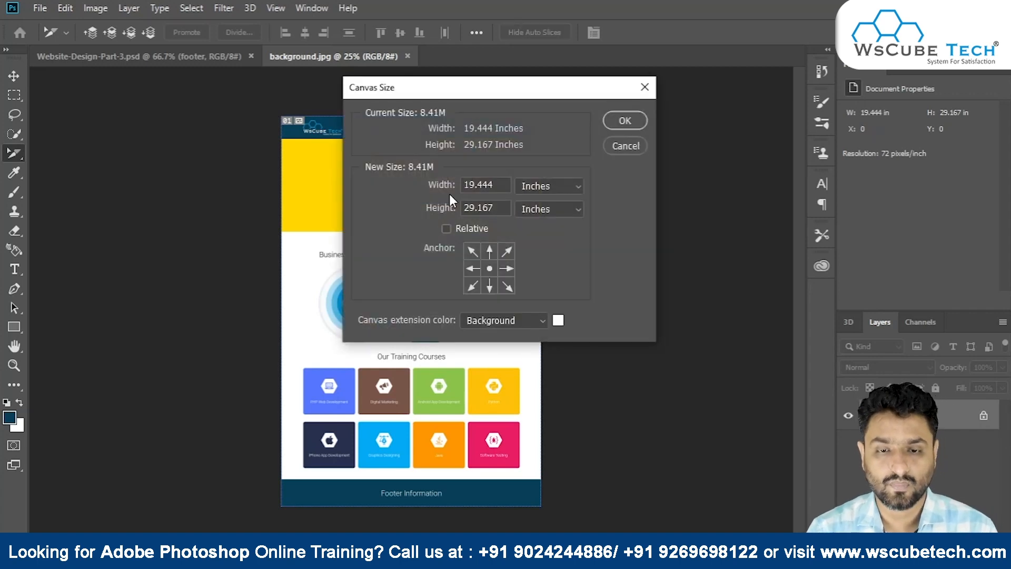
click(516, 187)
click(533, 212)
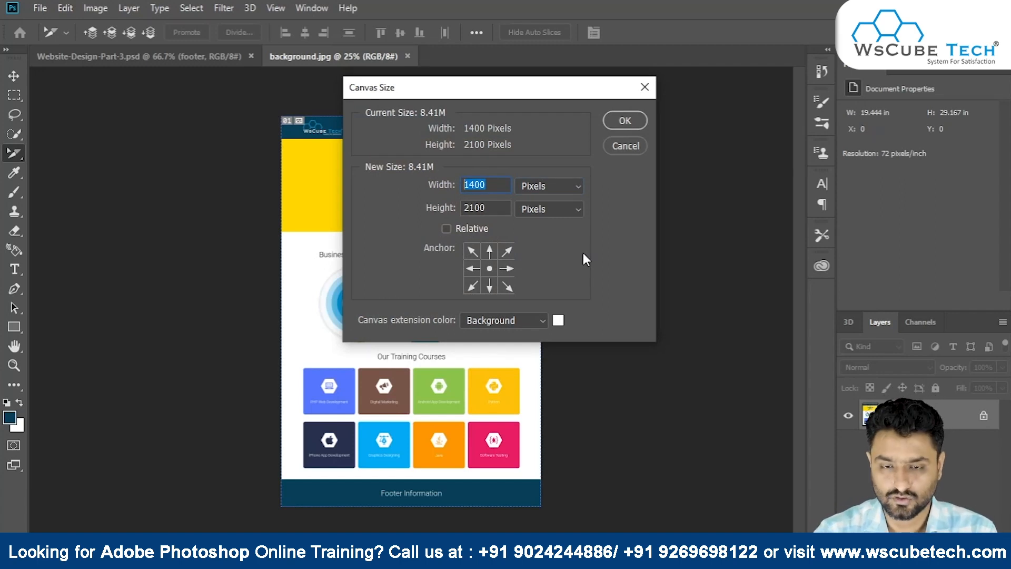
text(1200)
key(Return)
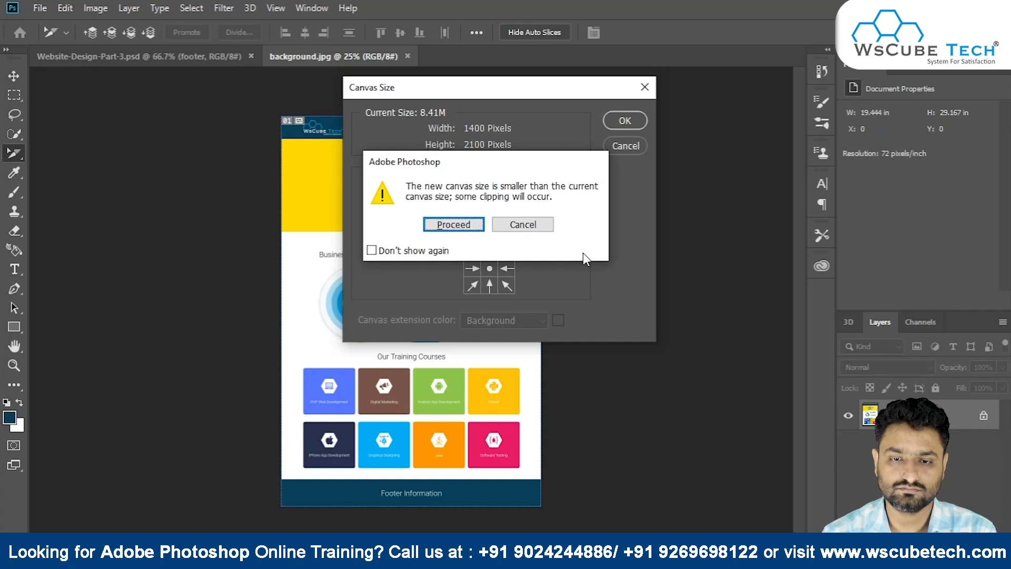
key(Return)
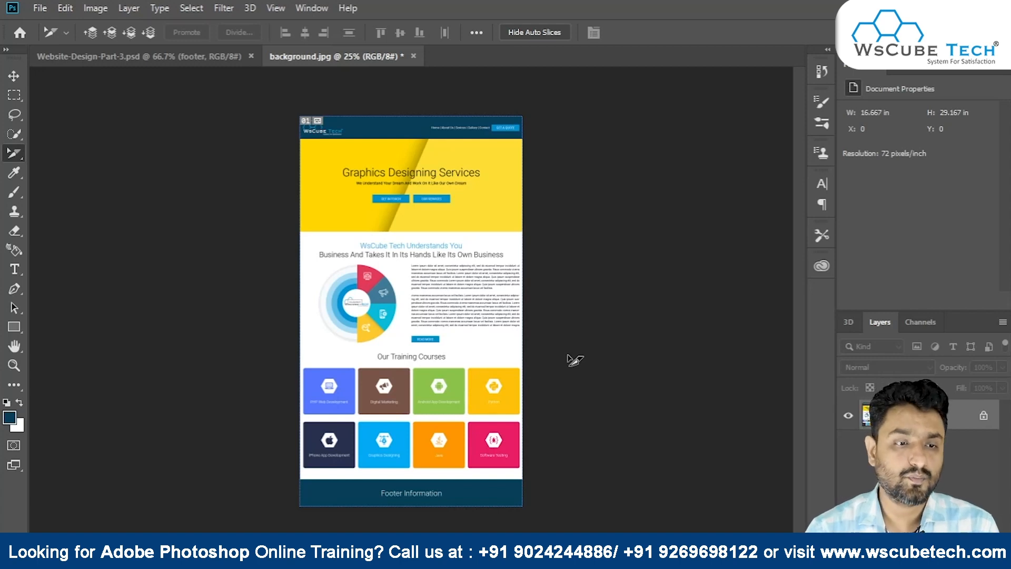
Divide background.jpg's full-page slice evenly into 10 slices down and 10 slices across.
click(472, 203)
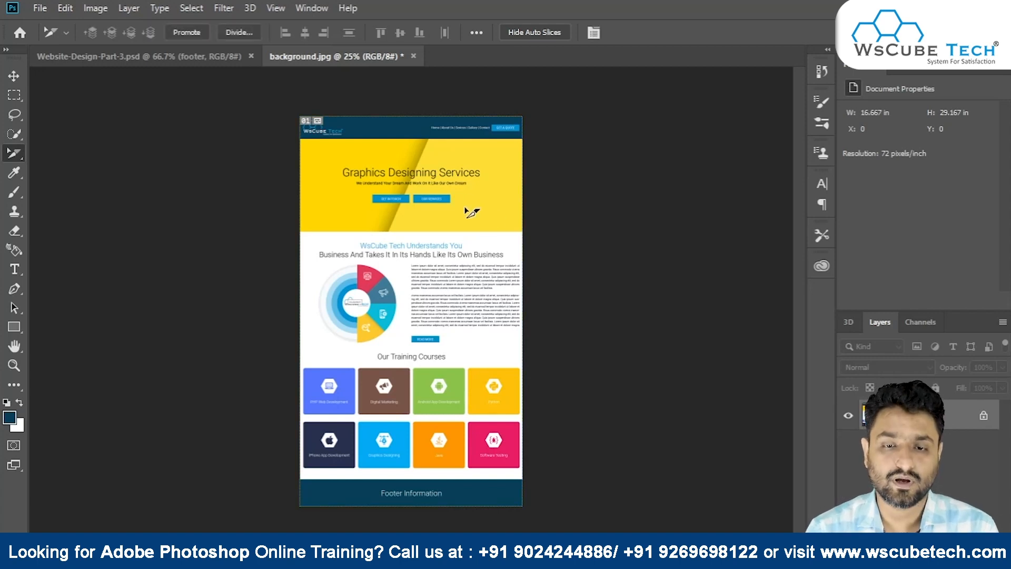
click(240, 32)
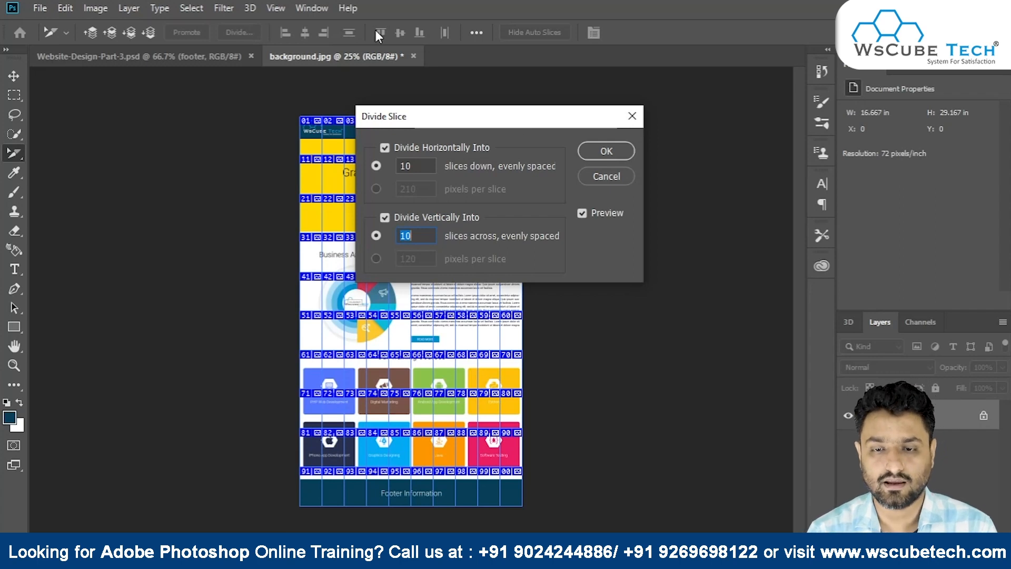
click(613, 154)
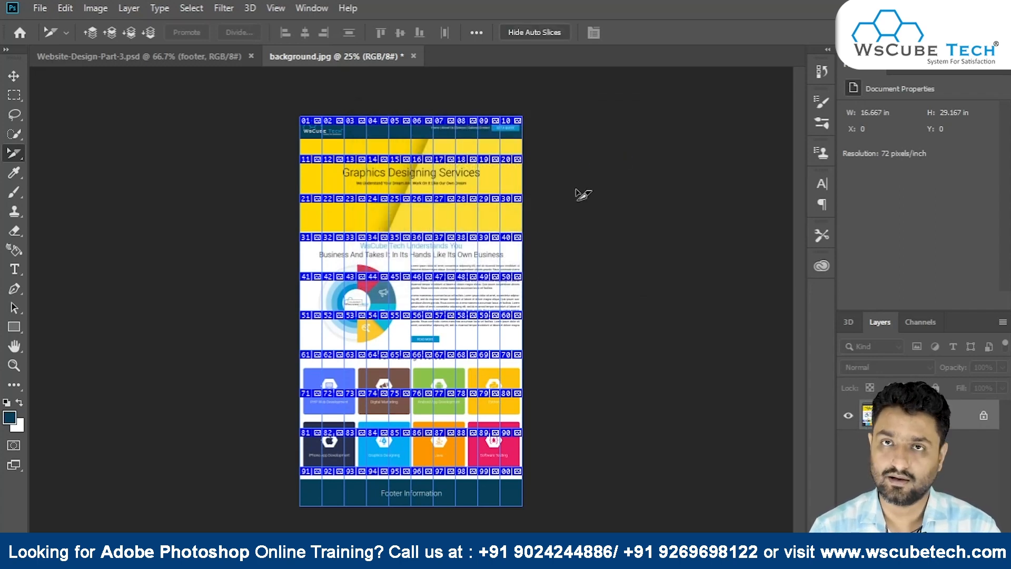
Export all slices for web as HTML and Images, named website.html, into the website-html folder.
key(ctrl+alt+shift+s)
key(Return)
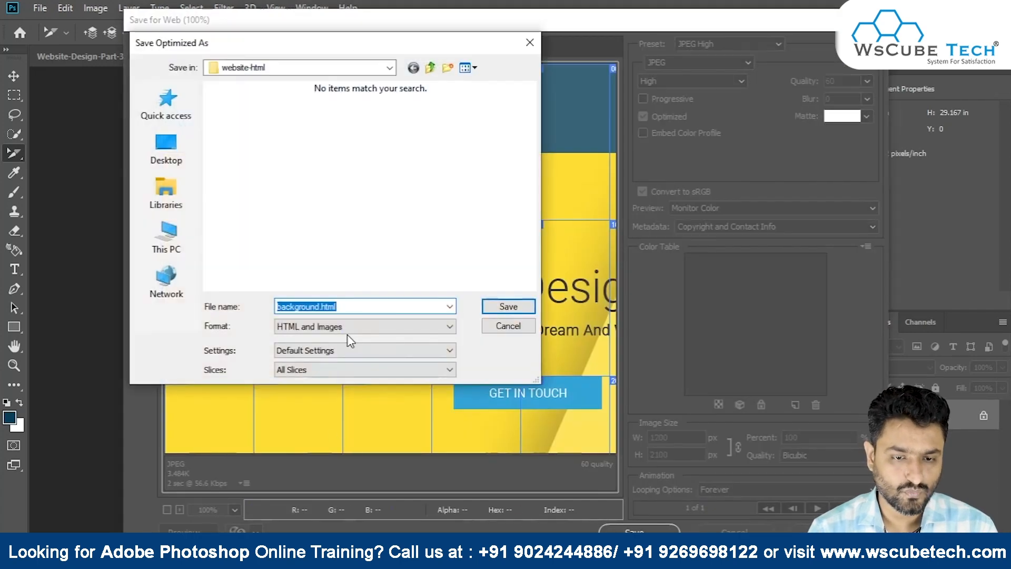
click(319, 306)
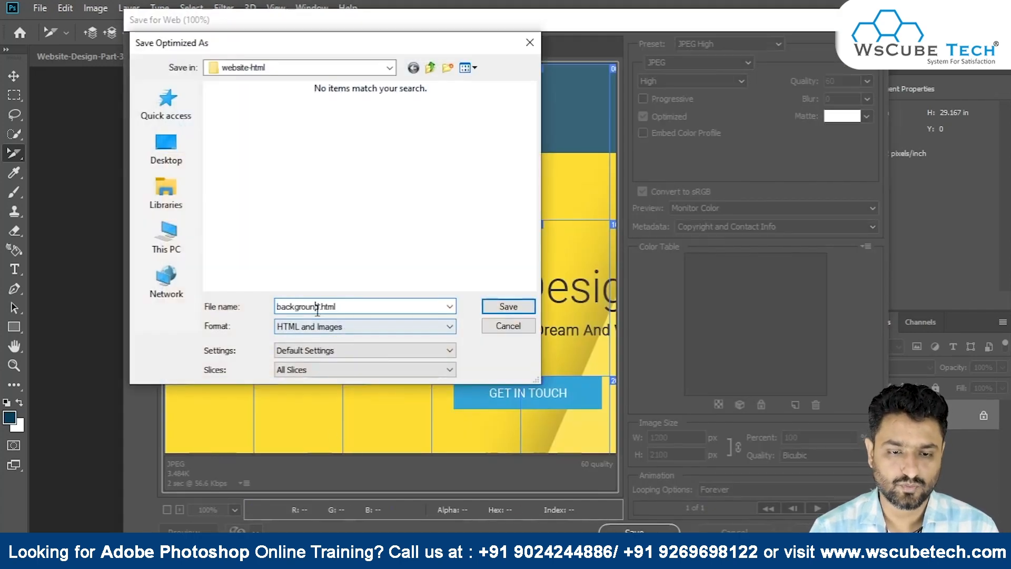
key(shift+Home)
text(website)
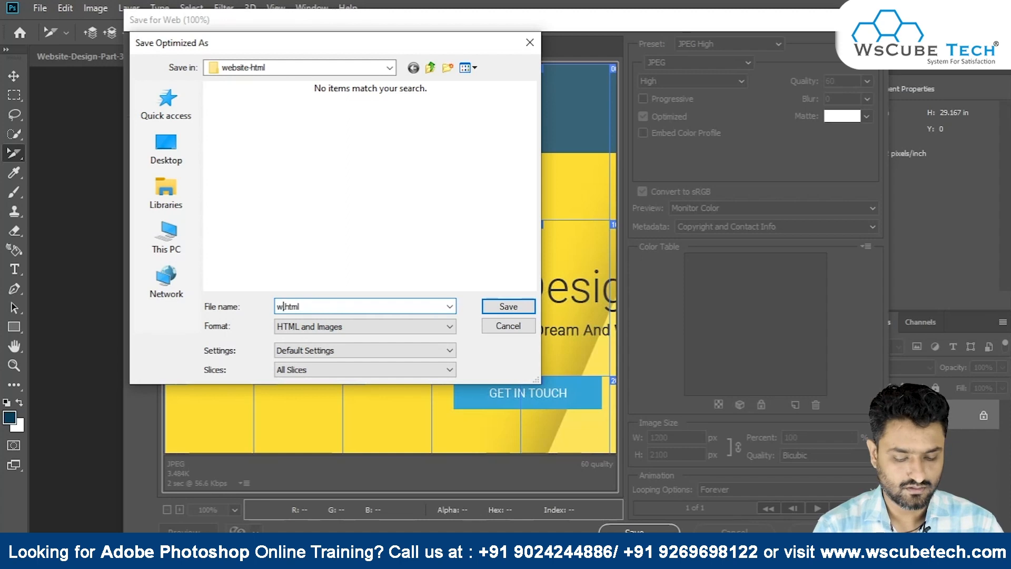
key(Return)
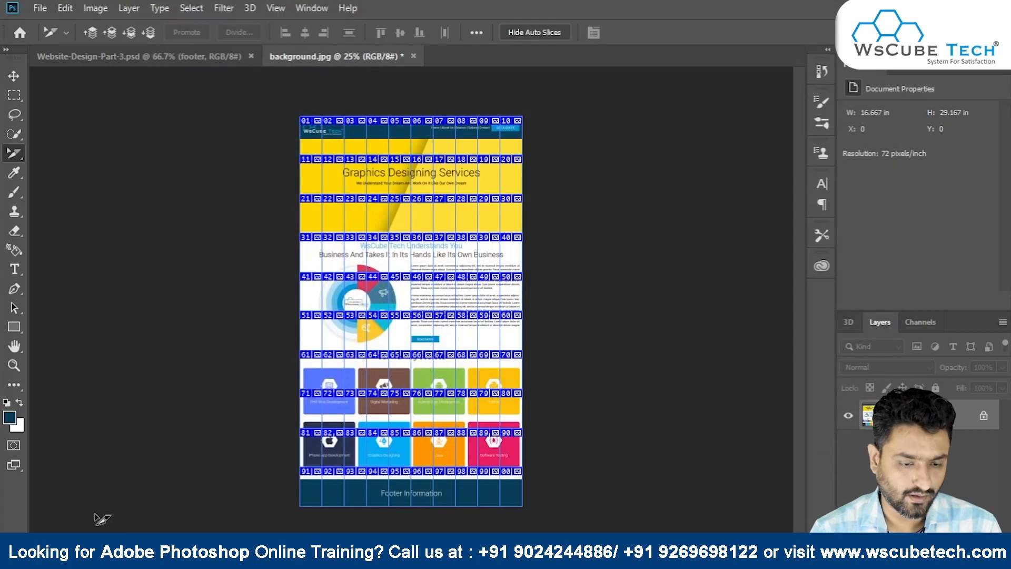
Open the newly exported website.html from File Explorer in Chrome and look through the narrower page.
mouse_move(158, 558)
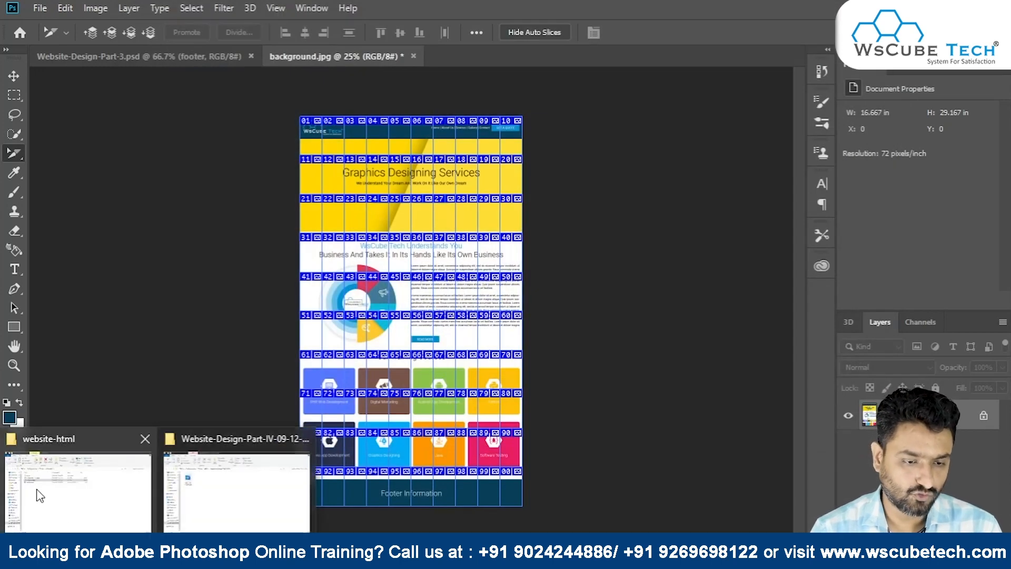
click(79, 474)
double_click(174, 212)
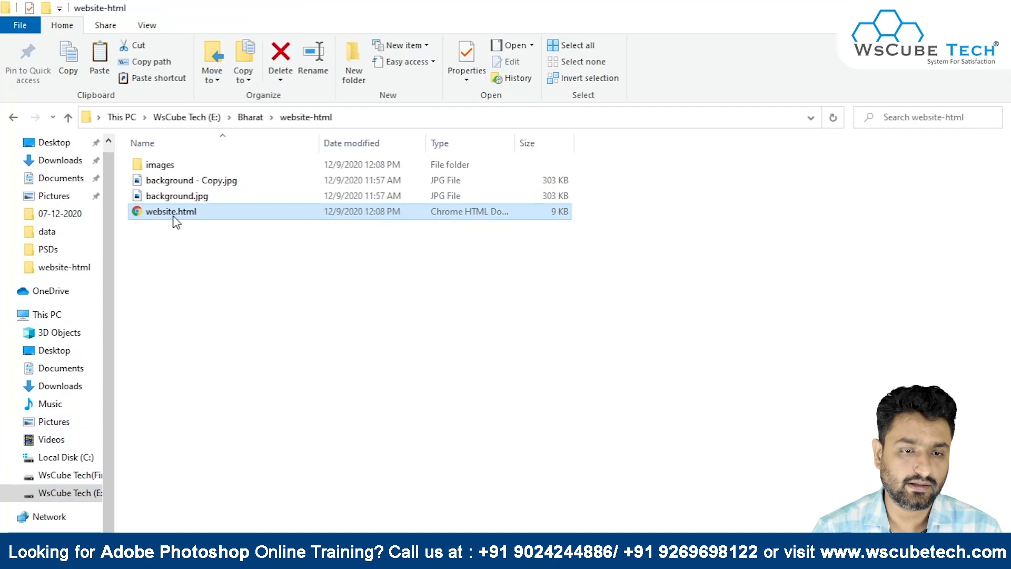
scroll(289, 267, down, 10)
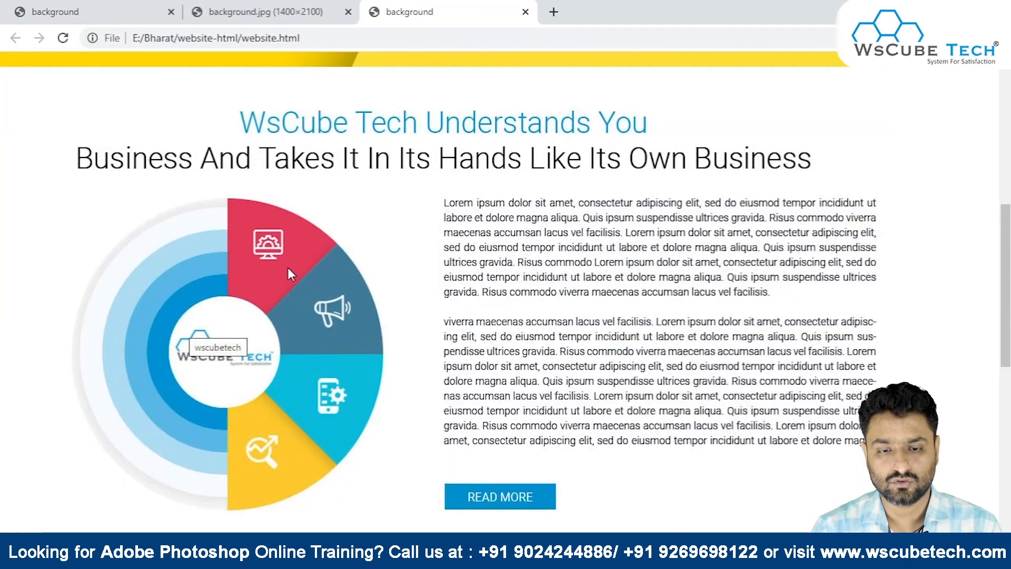
scroll(289, 309, up, 10)
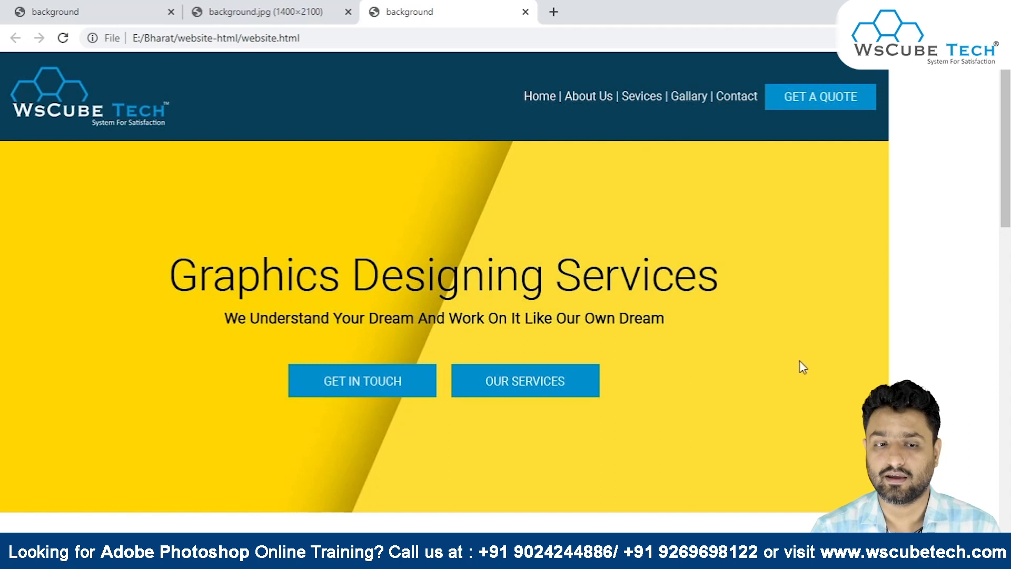
Return to File Explorer's website-html folder and open the new website.html in Visual Studio Code.
key(alt+Tab)
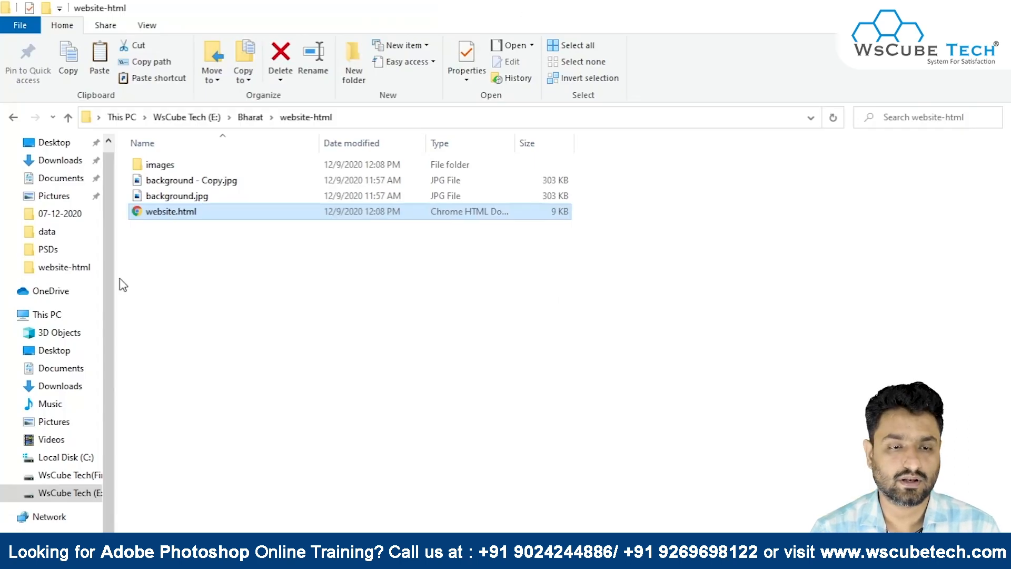
right_click(157, 214)
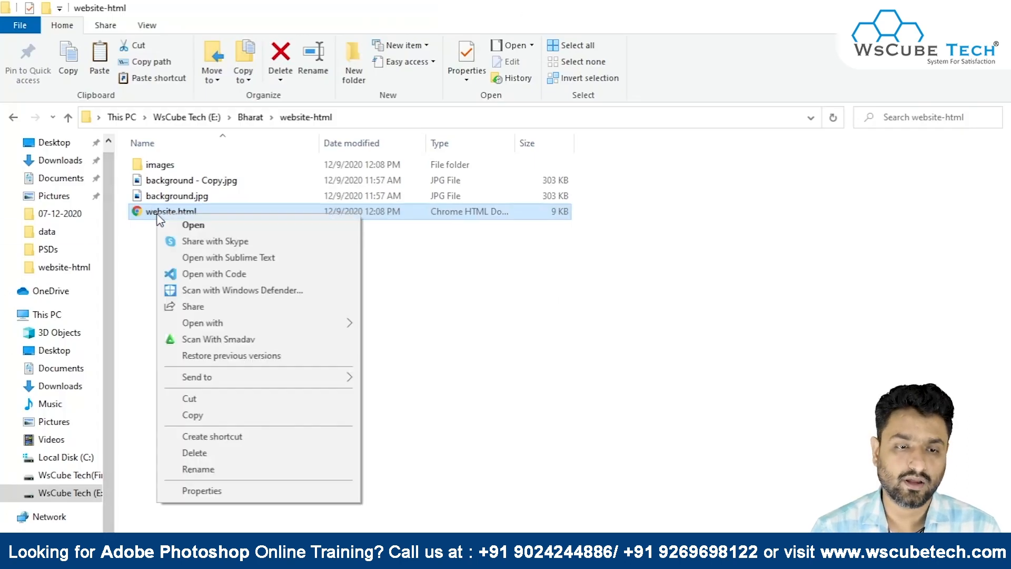
click(194, 273)
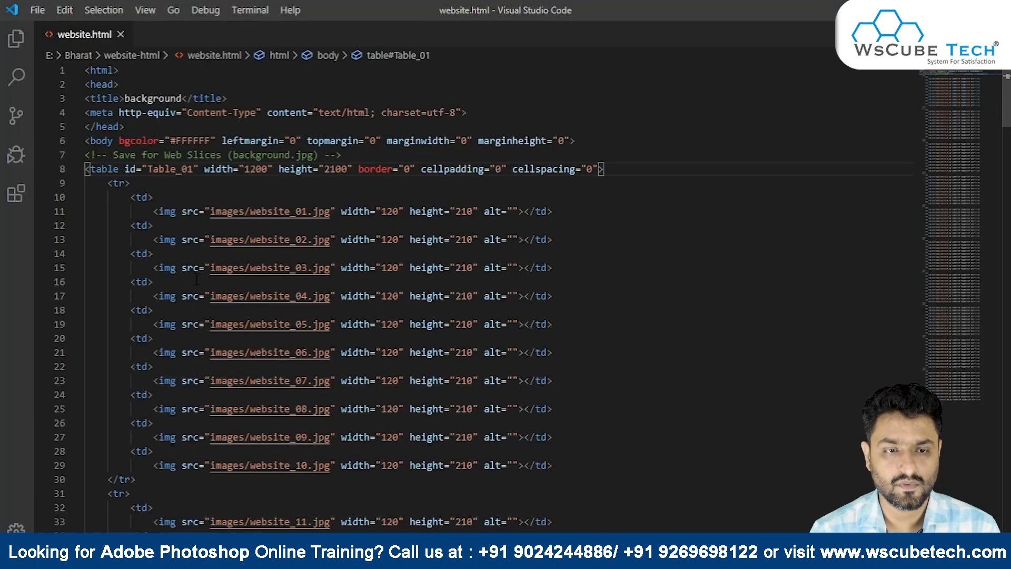
Examine the table's width attribute on line 8 and the sliced image rows in website.html.
double_click(256, 169)
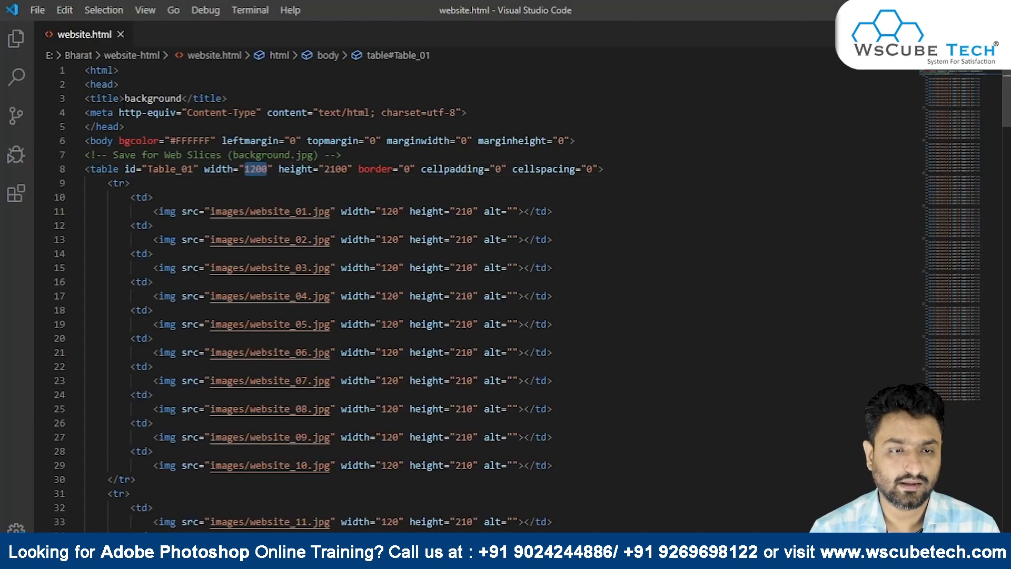
click(86, 70)
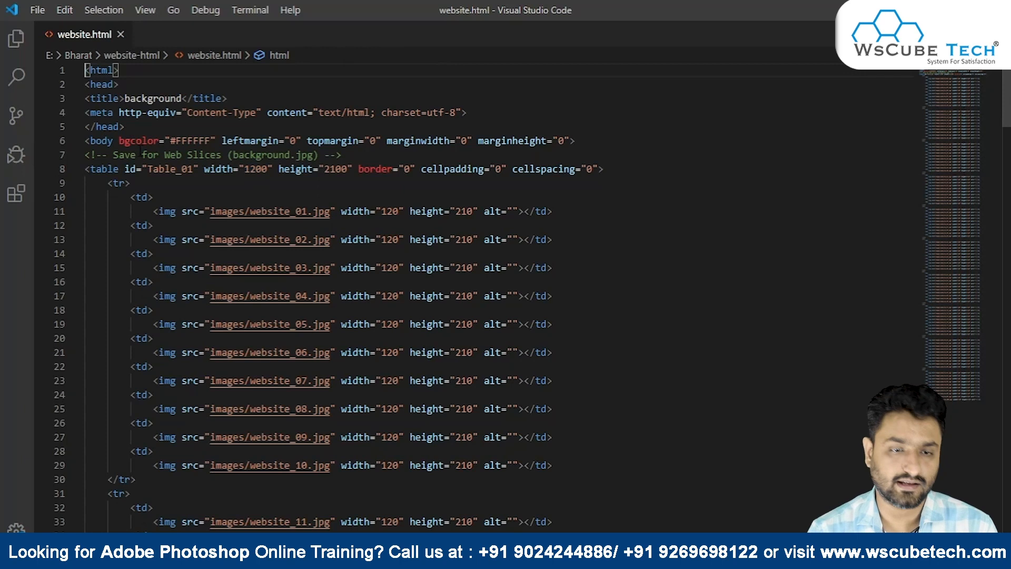
scroll(193, 205, down, 2)
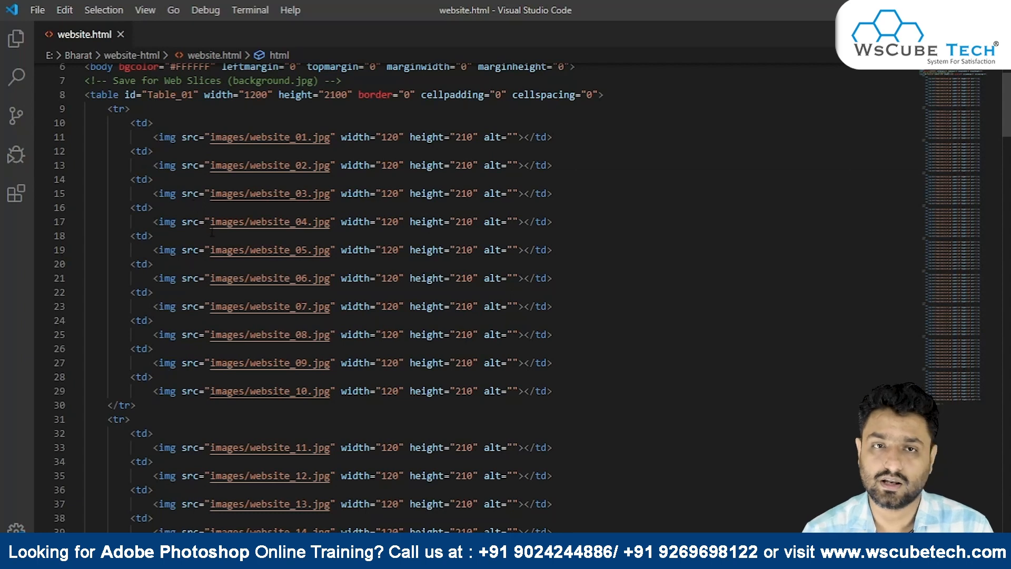
scroll(211, 232, up, 2)
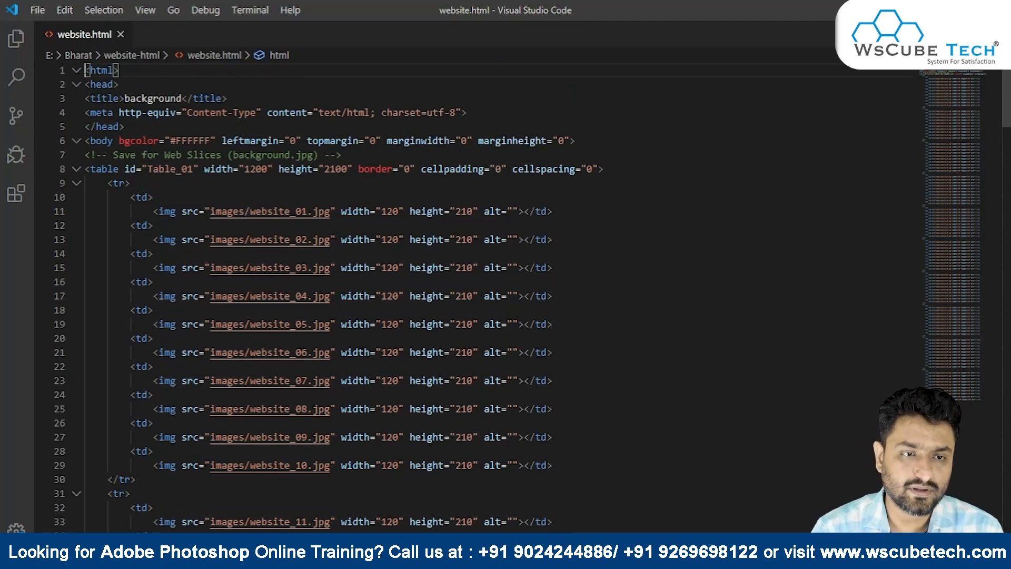
scroll(232, 313, down, 12)
scroll(232, 313, up, 11)
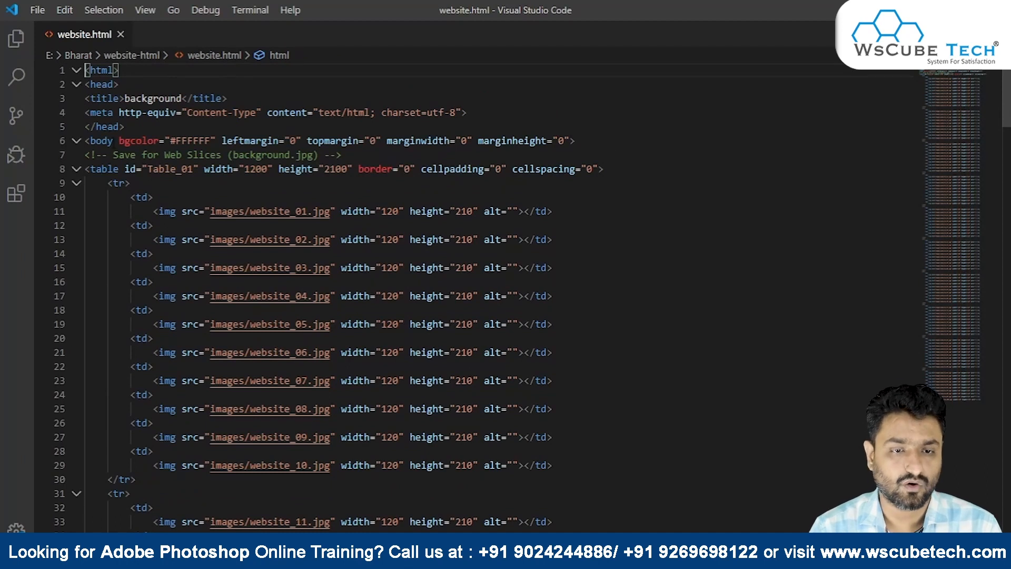
double_click(258, 168)
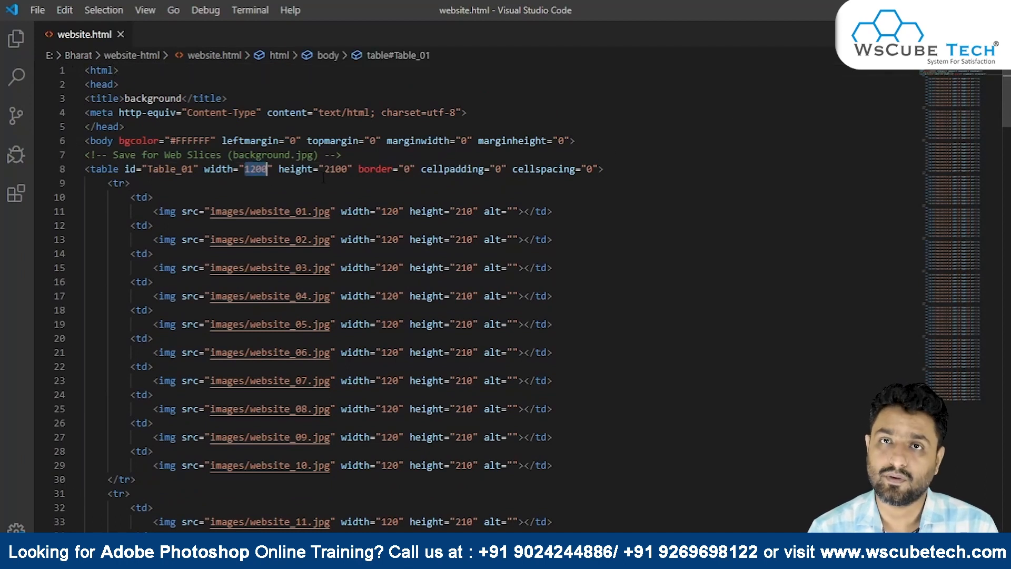
Switch to File Explorer and copy background.jpg from the website-html folder into its images folder.
key(alt+Tab)
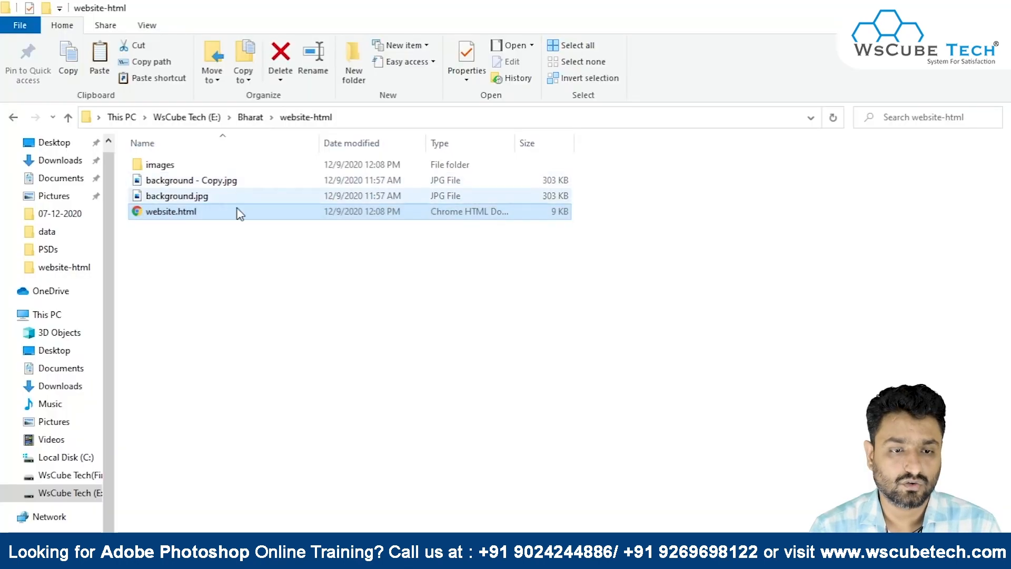
click(197, 199)
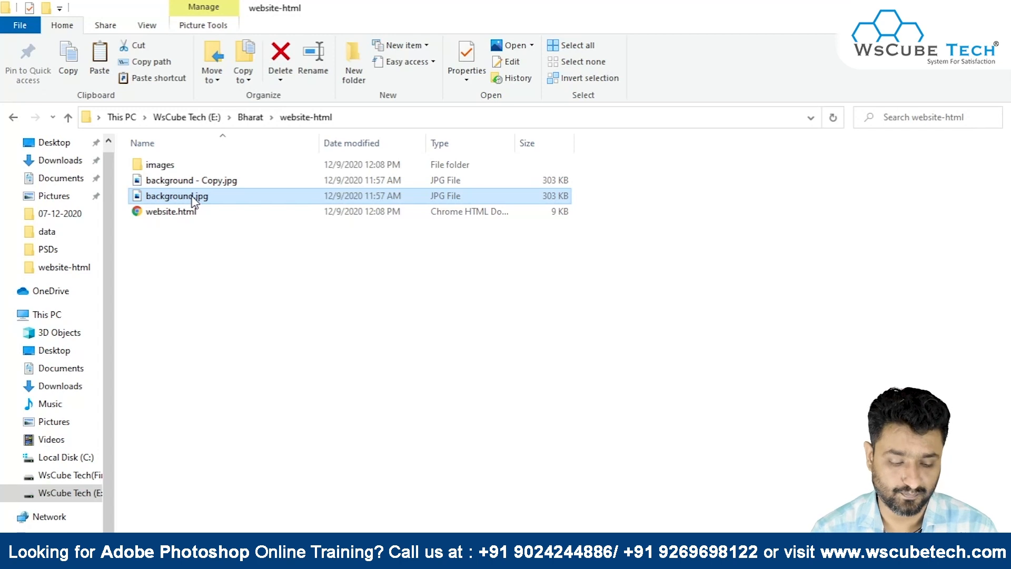
double_click(159, 165)
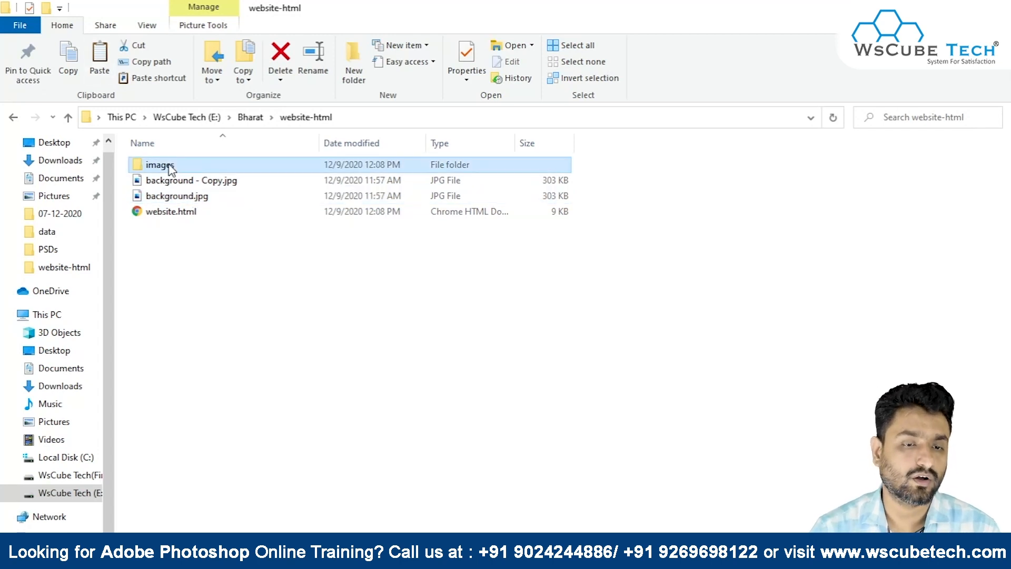
key(ctrl+v)
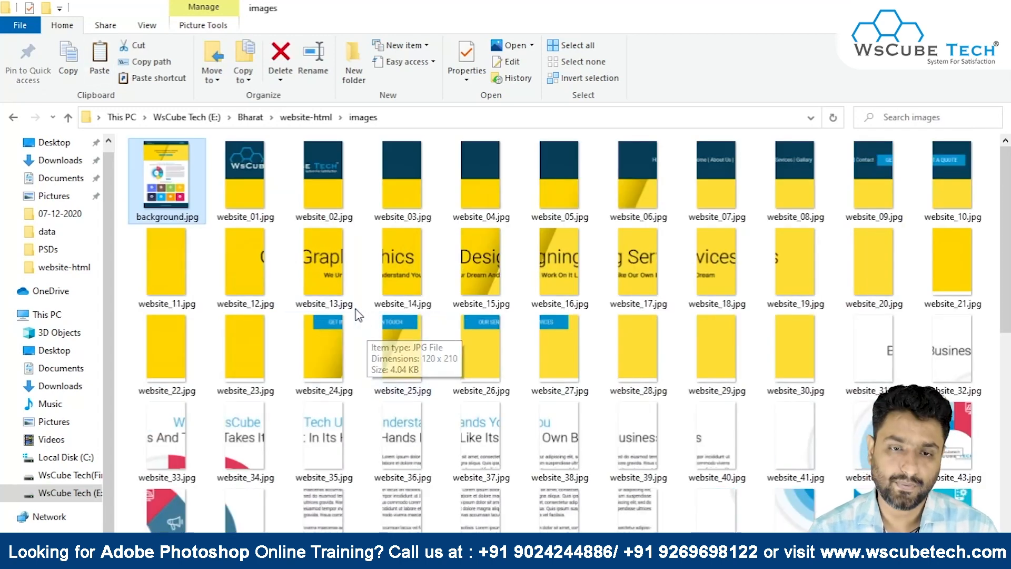
Open website.html from the website-html folder in Chrome to check the page, and switch back to Visual Studio Code.
click(315, 117)
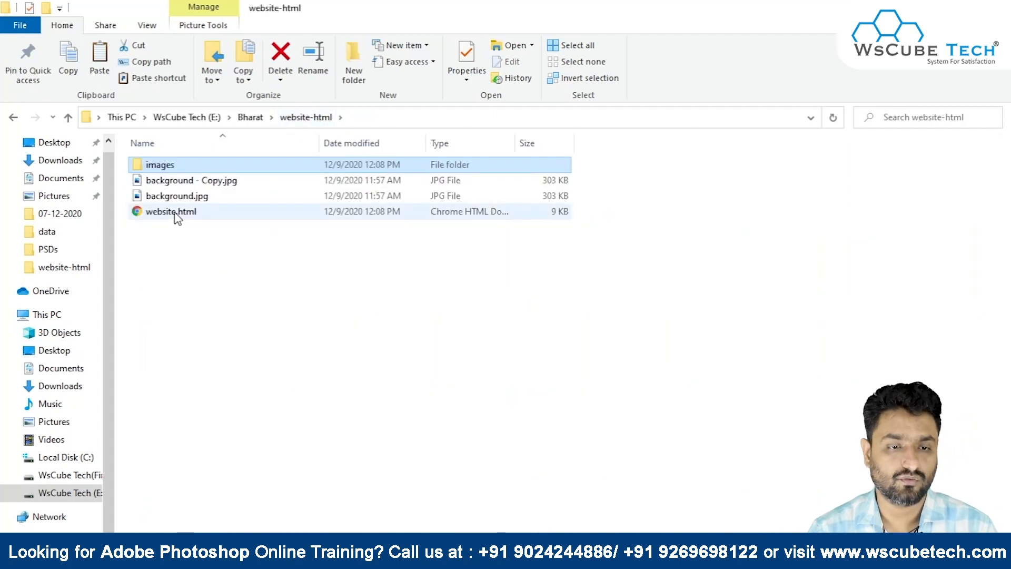
double_click(175, 213)
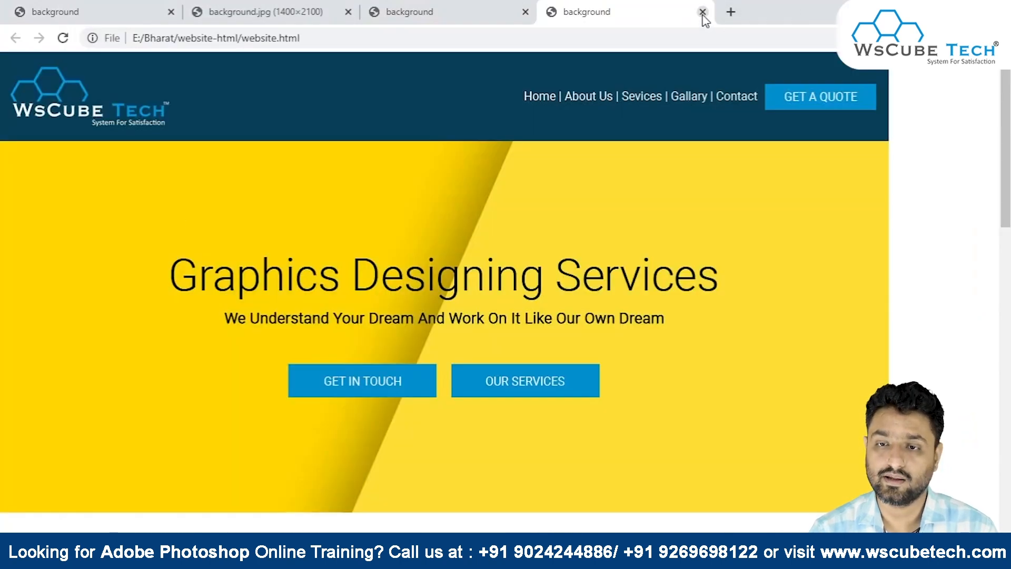
key(alt+Tab)
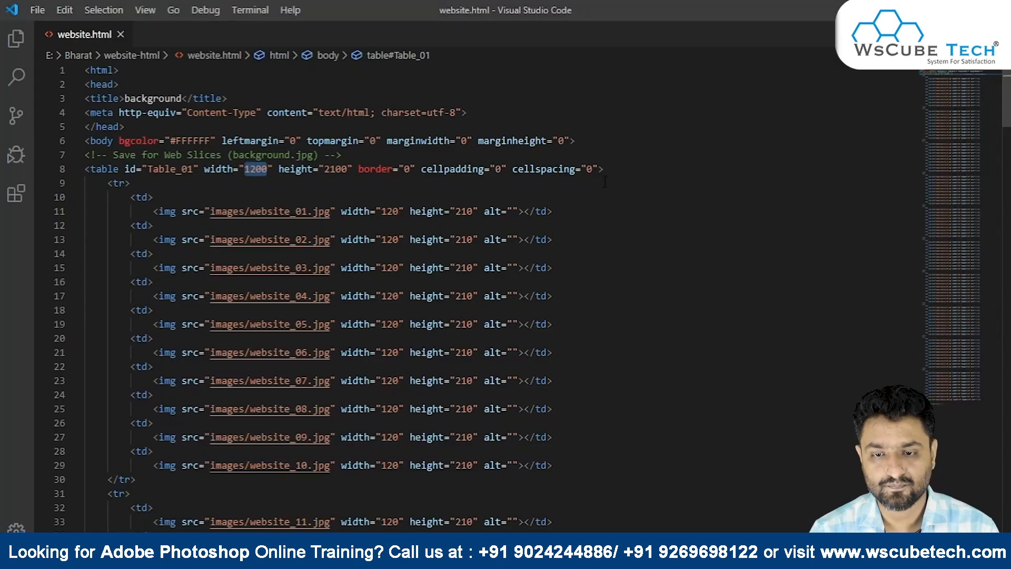
Add an empty style attribute at the end of the opening table tag on line 8.
click(601, 169)
text(style=)
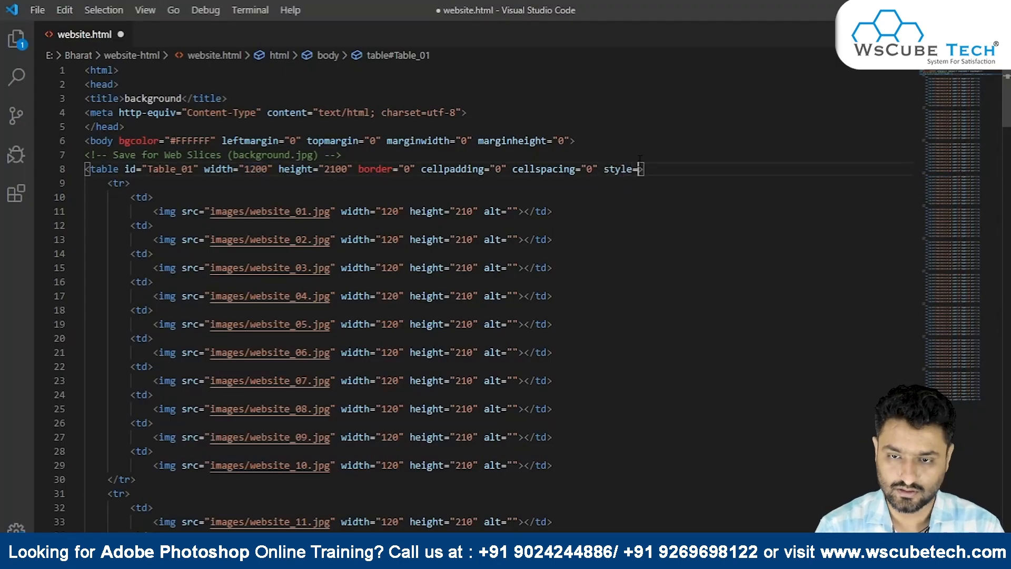
text(")
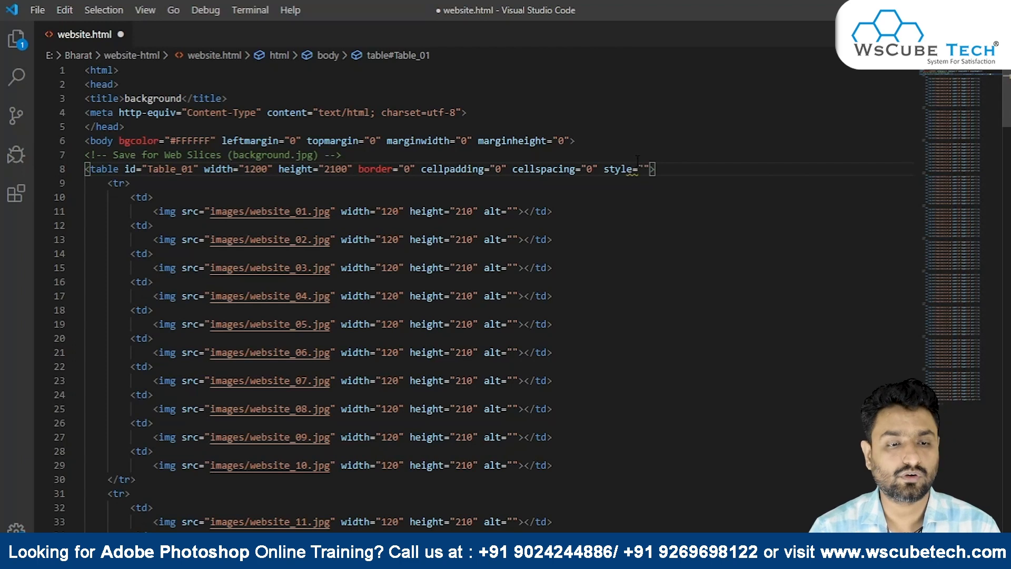
double_click(97, 170)
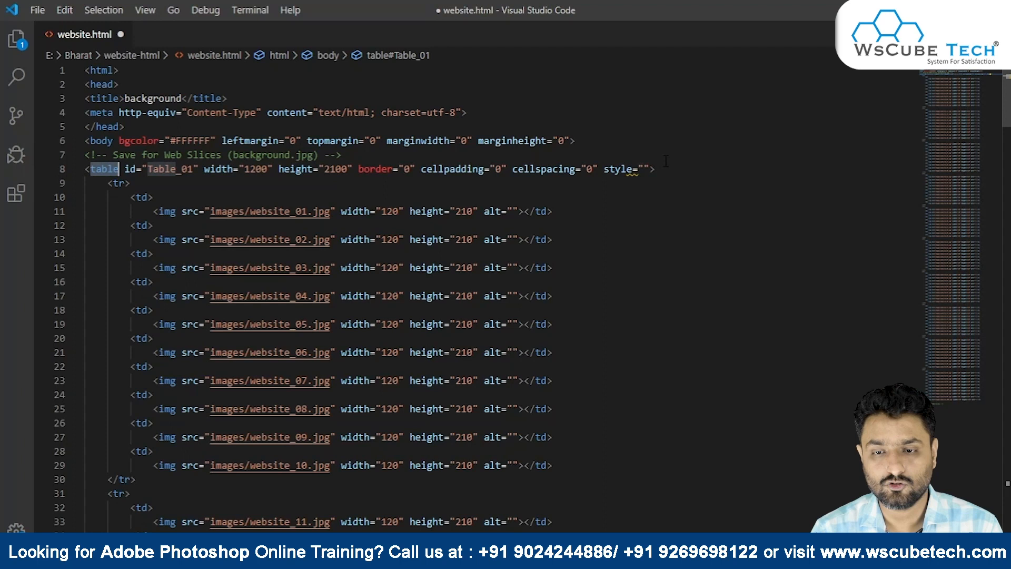
click(644, 169)
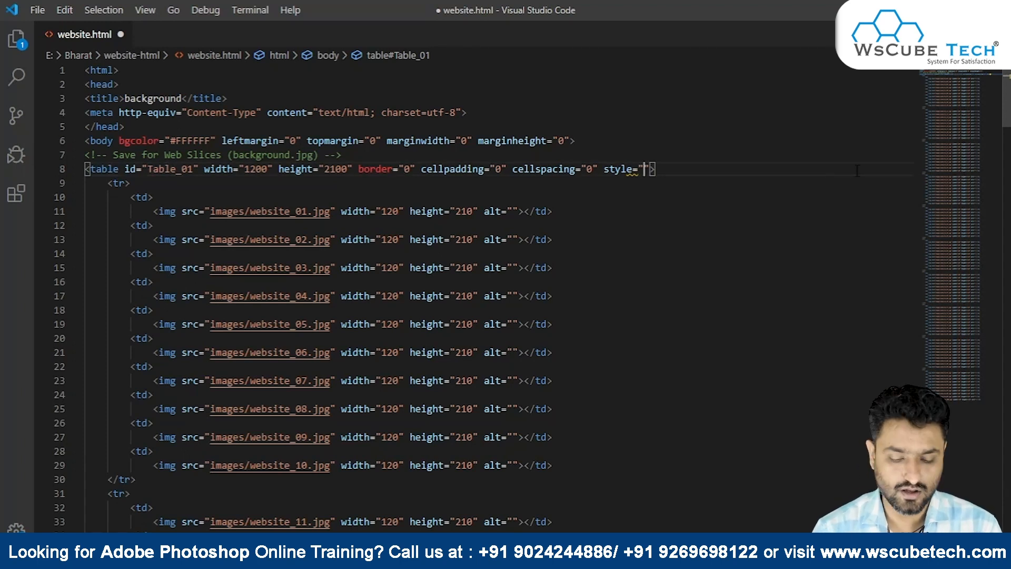
Write a background-image declaration with an empty quoted url('') inside the table's style attribute.
text(background)
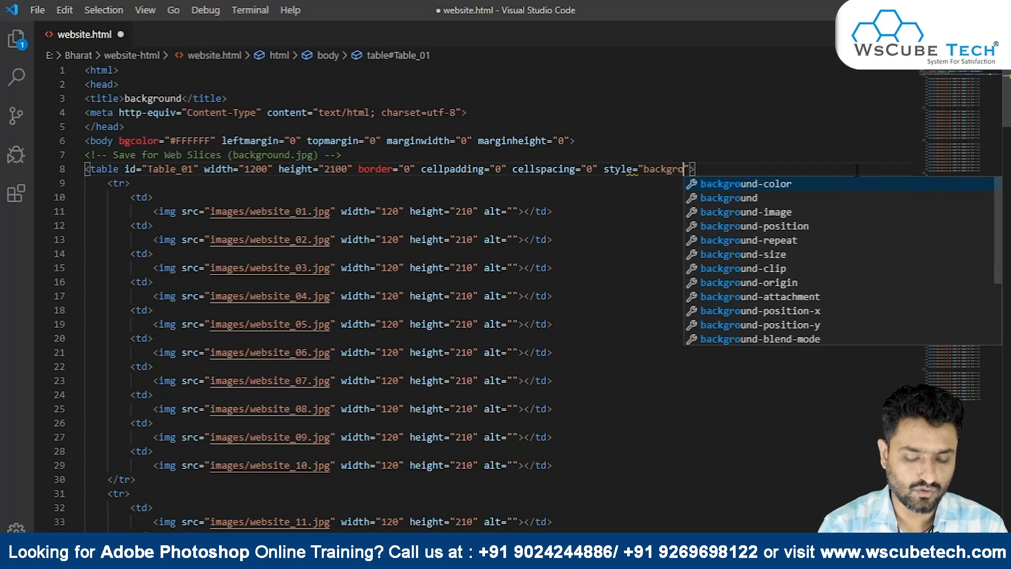
text(-image)
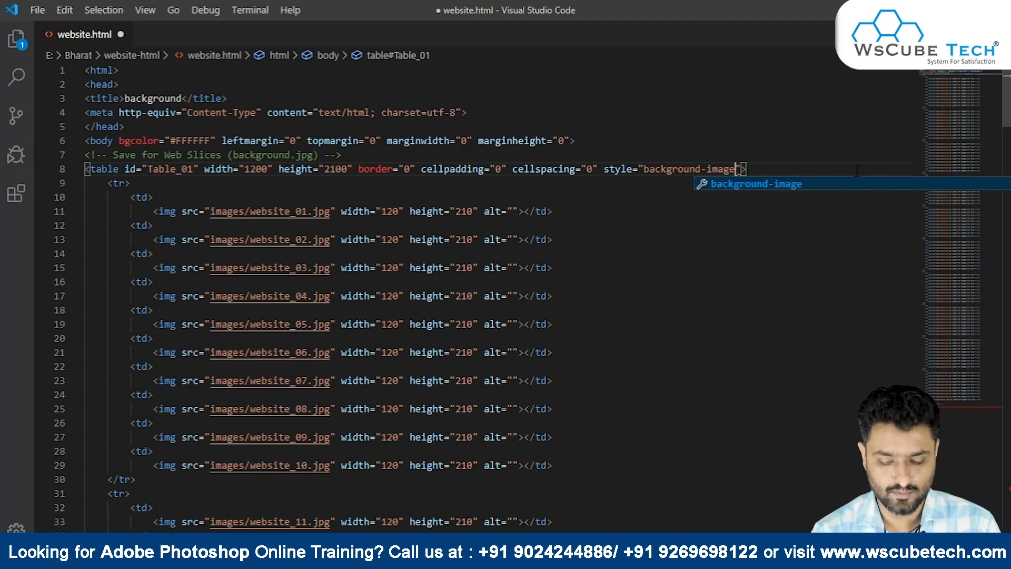
key(Return)
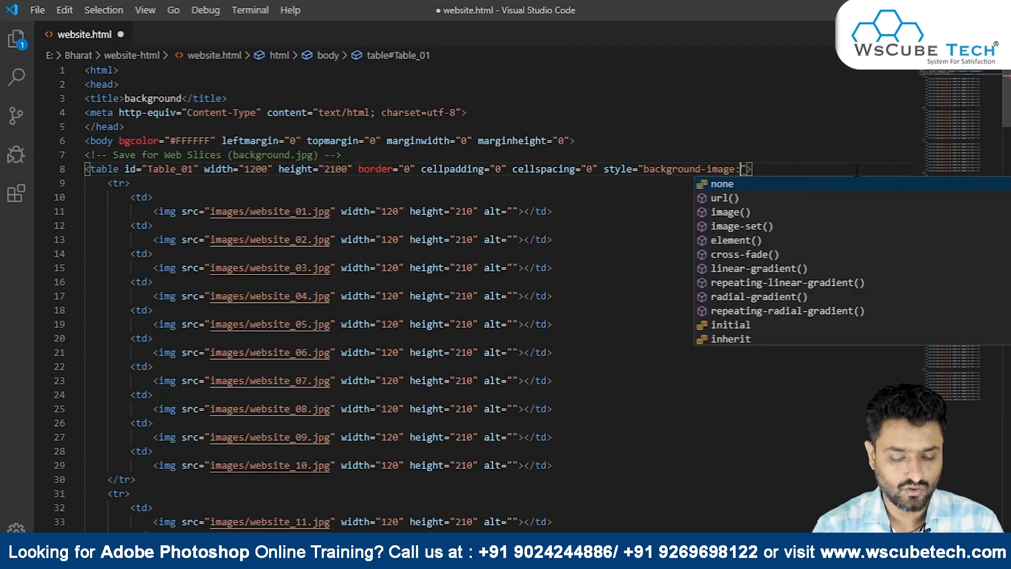
key(Escape)
text(url)
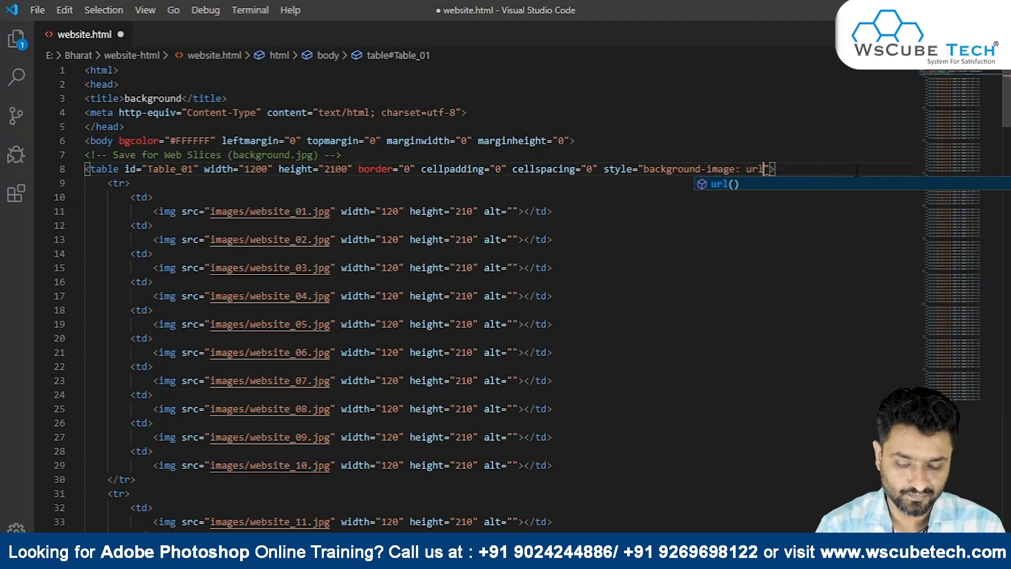
text(()
key(Escape)
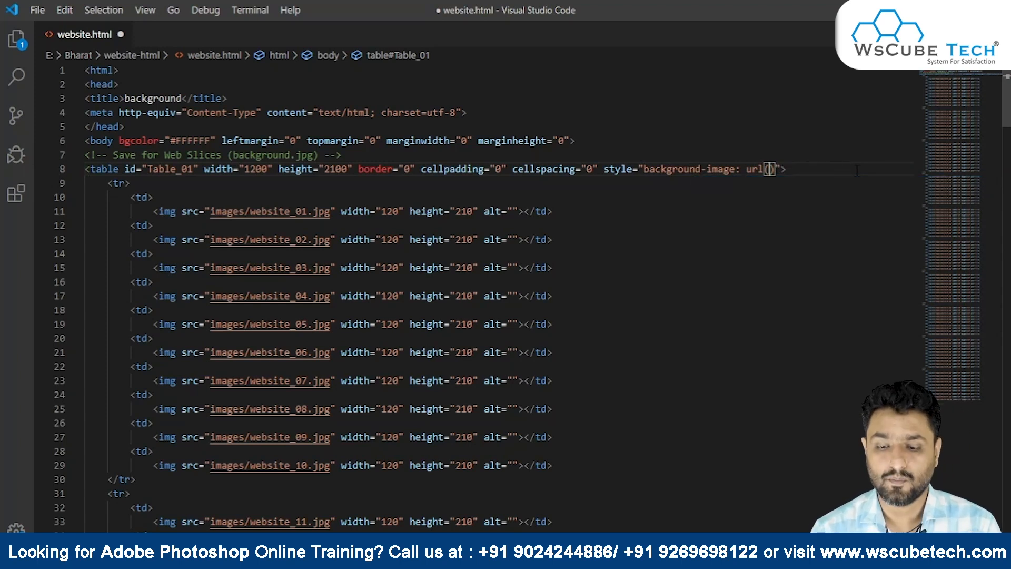
text(')
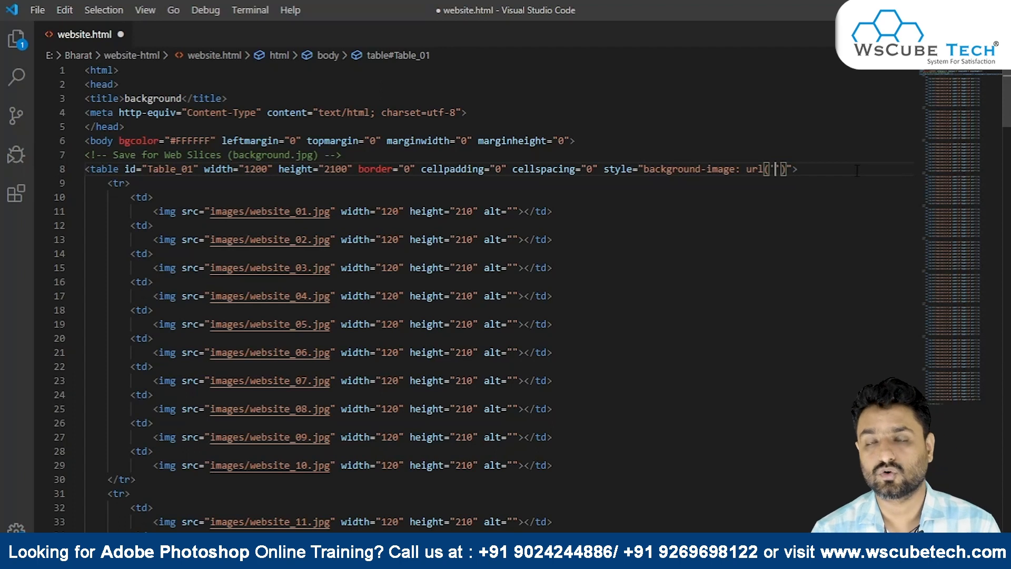
Look up the image in File Explorer's images folder and set the table's background-image url to images/background.jpg in Visual Studio Code.
key(alt+Tab)
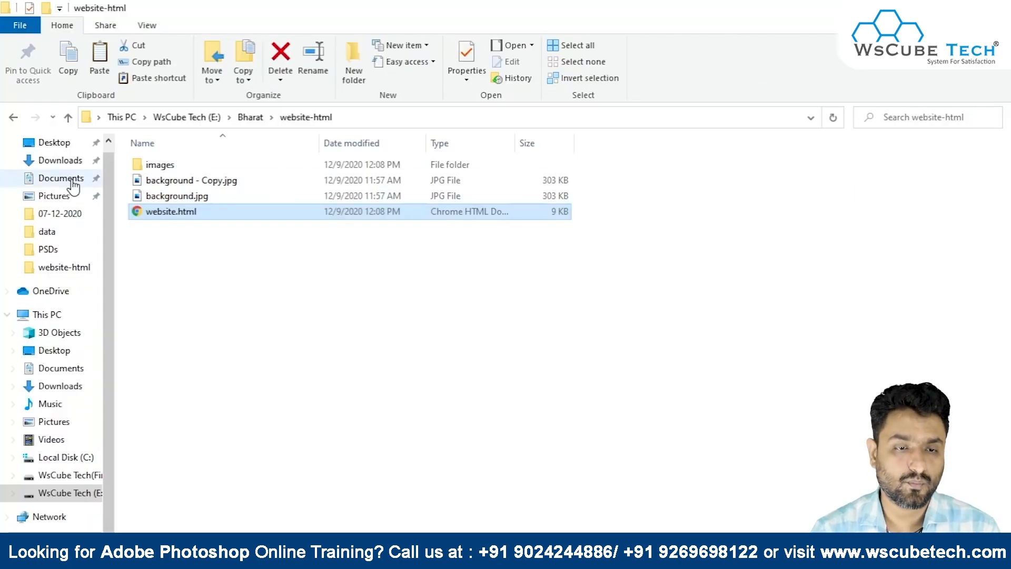
double_click(160, 165)
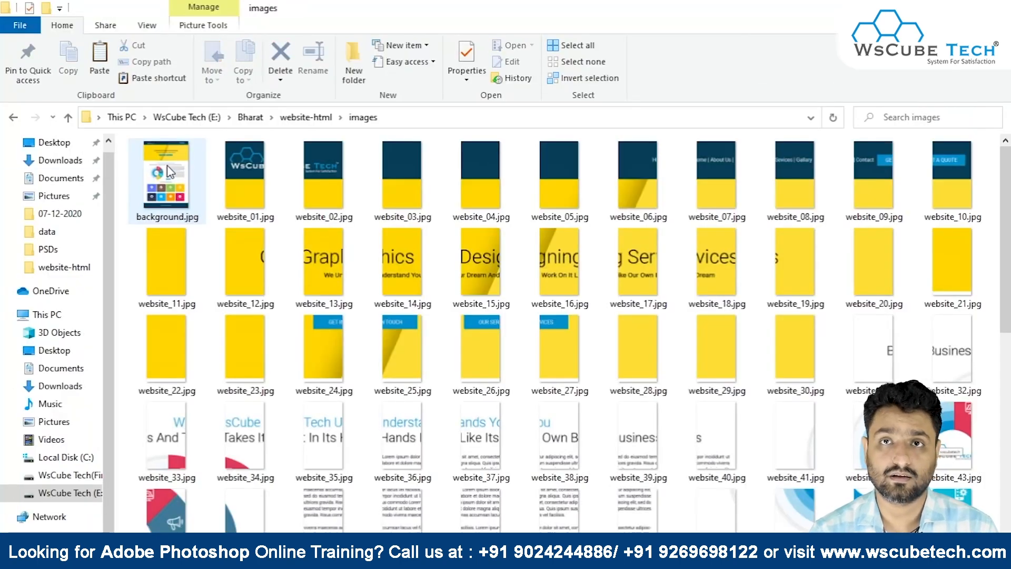
key(alt+Tab)
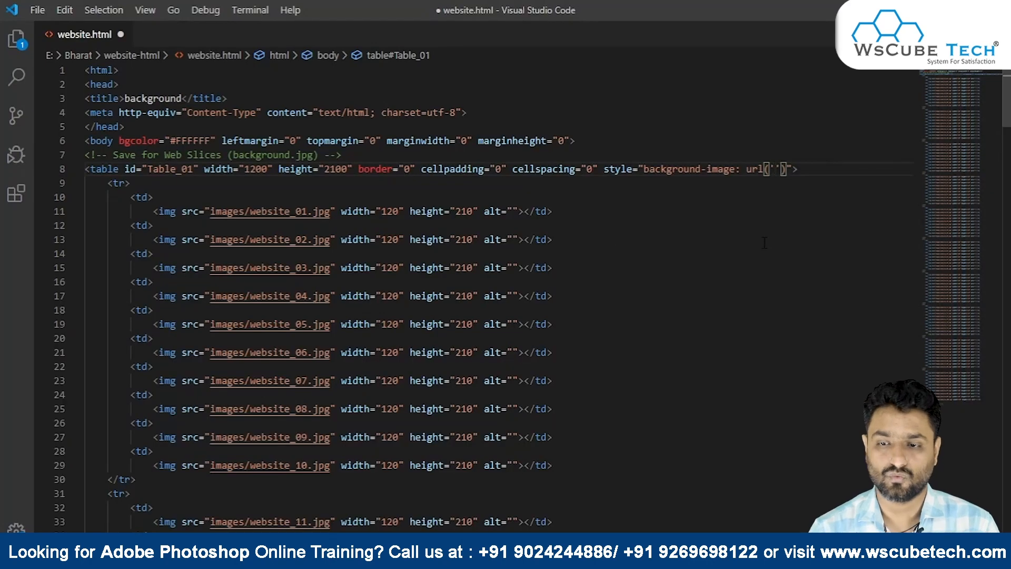
text(images)
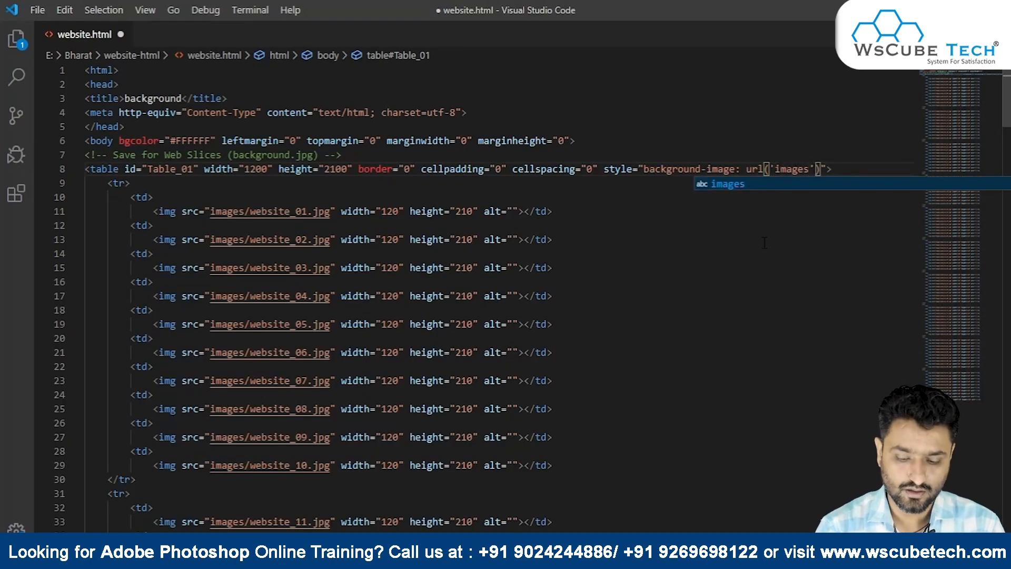
text(/background.jpg)
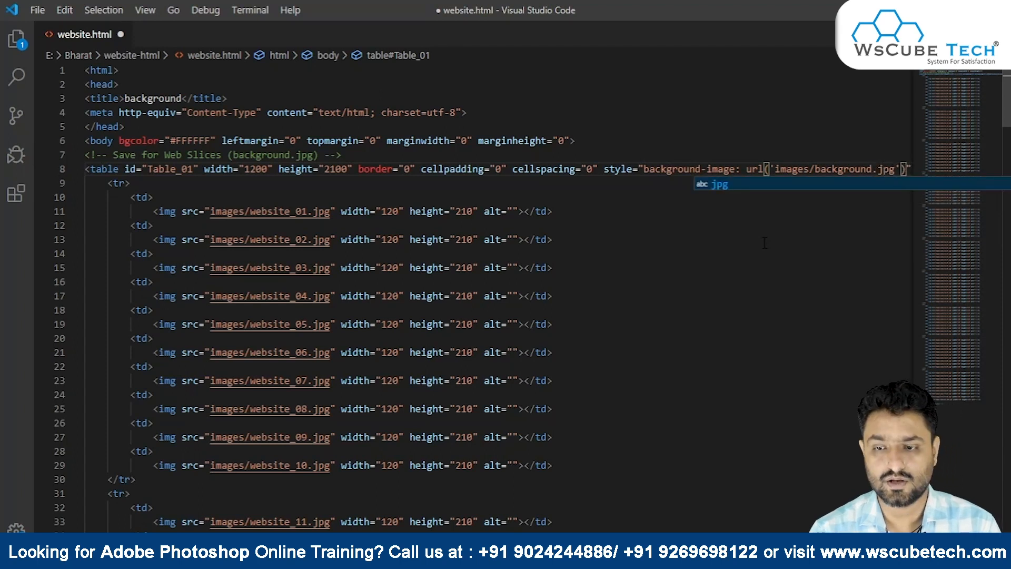
Check in File Explorer where website.html and the images folder's background.jpg are located, and return to Visual Studio Code.
key(alt+Tab)
click(298, 124)
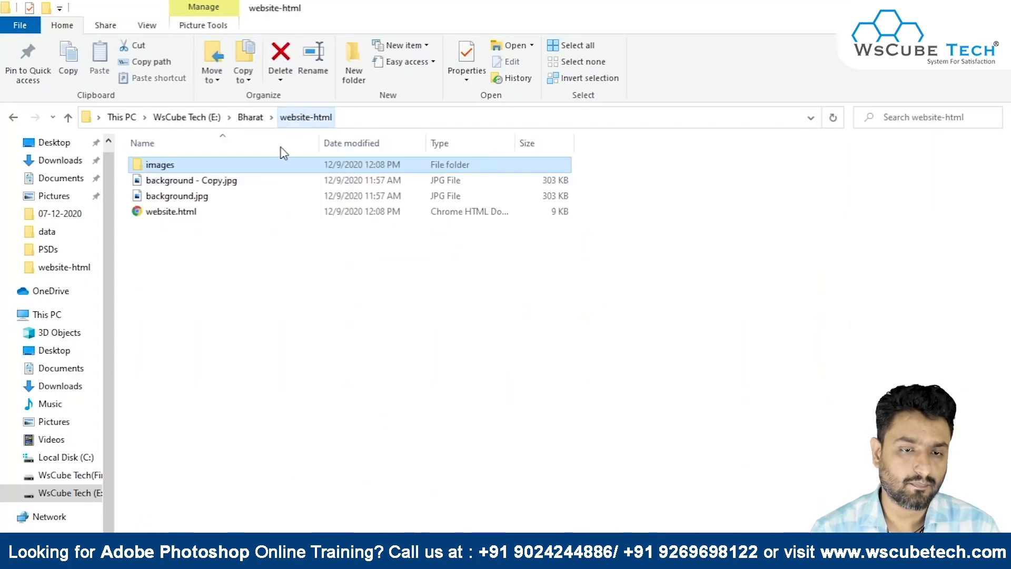
click(172, 212)
double_click(210, 165)
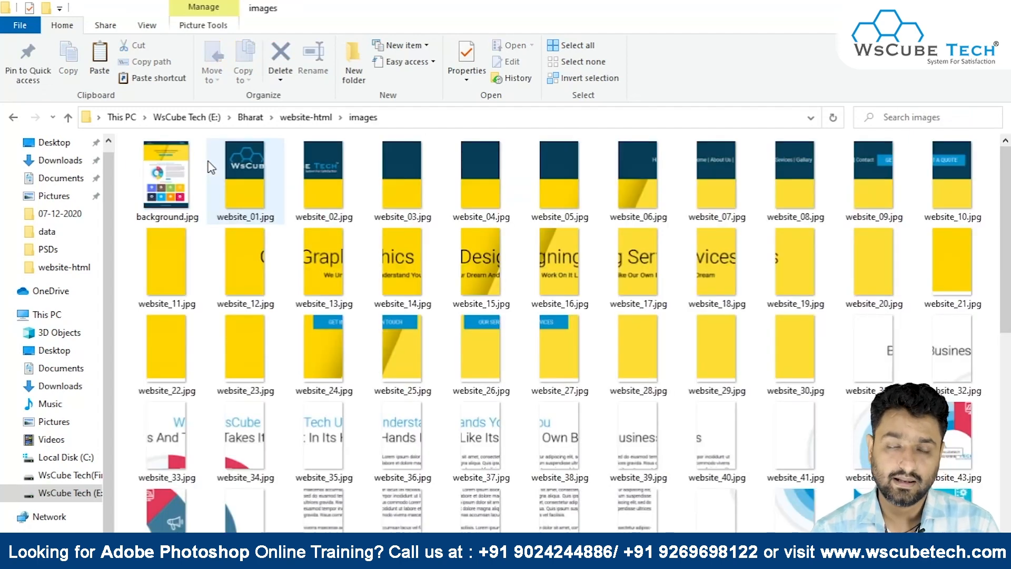
click(174, 171)
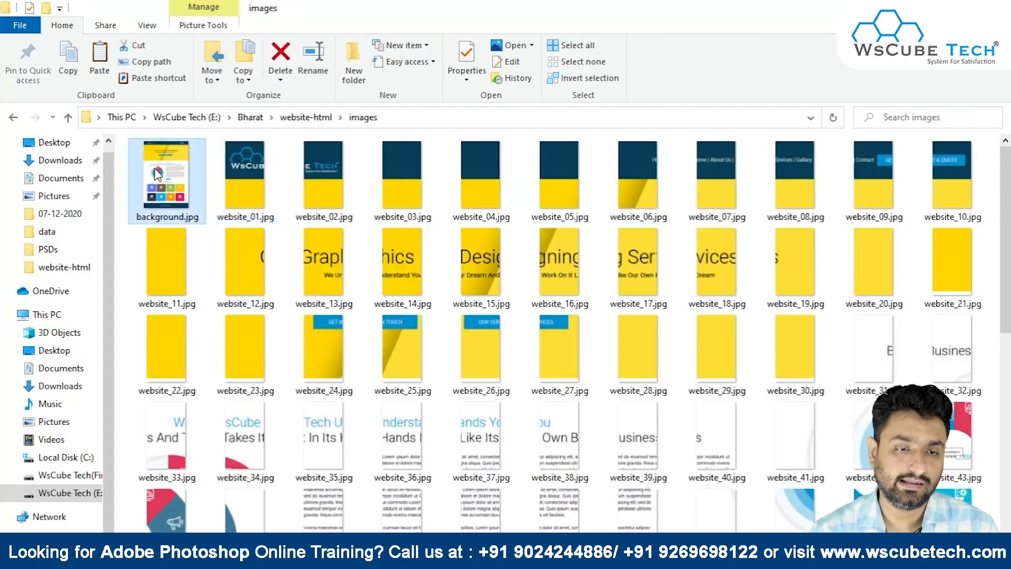
click(325, 109)
key(alt+Tab)
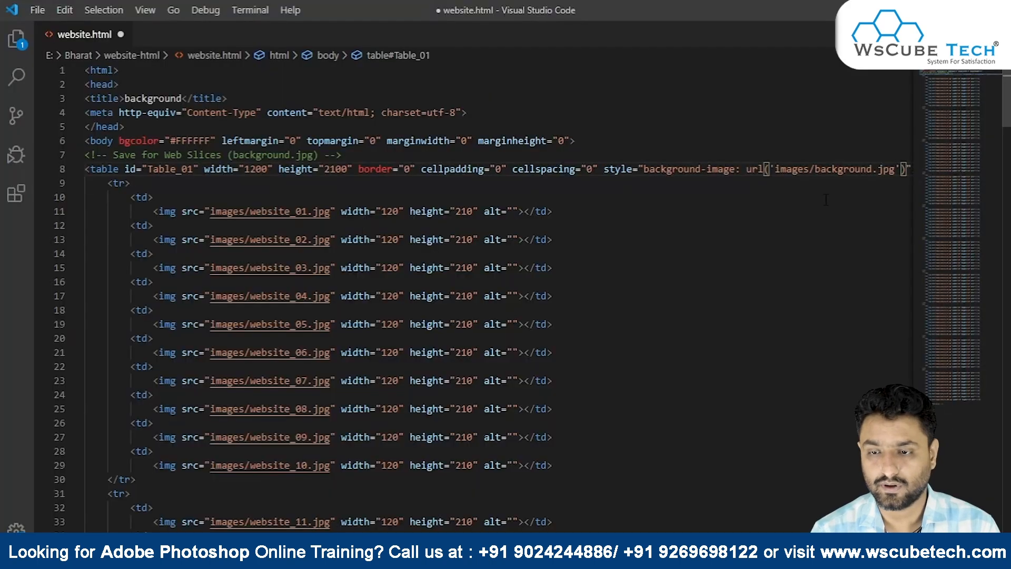
Close the opening table tag on line 8 and end its background-image declaration with a semicolon.
key(End)
text(>)
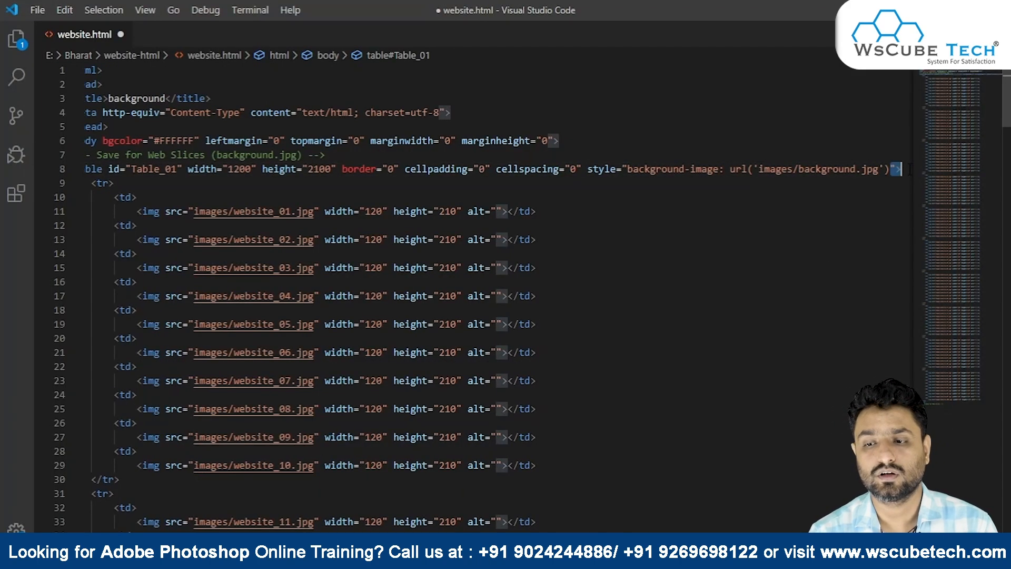
key(Left)
key(Left)
text(; )
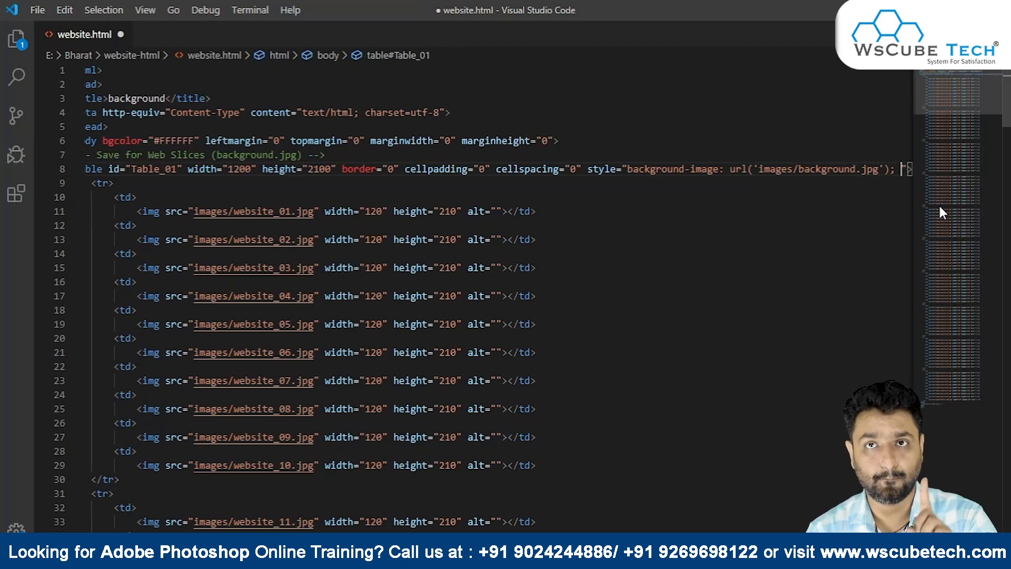
Add a background-position: top; declaration after the background-image in the table's style attribute, correcting the property's spelling.
text(backgro)
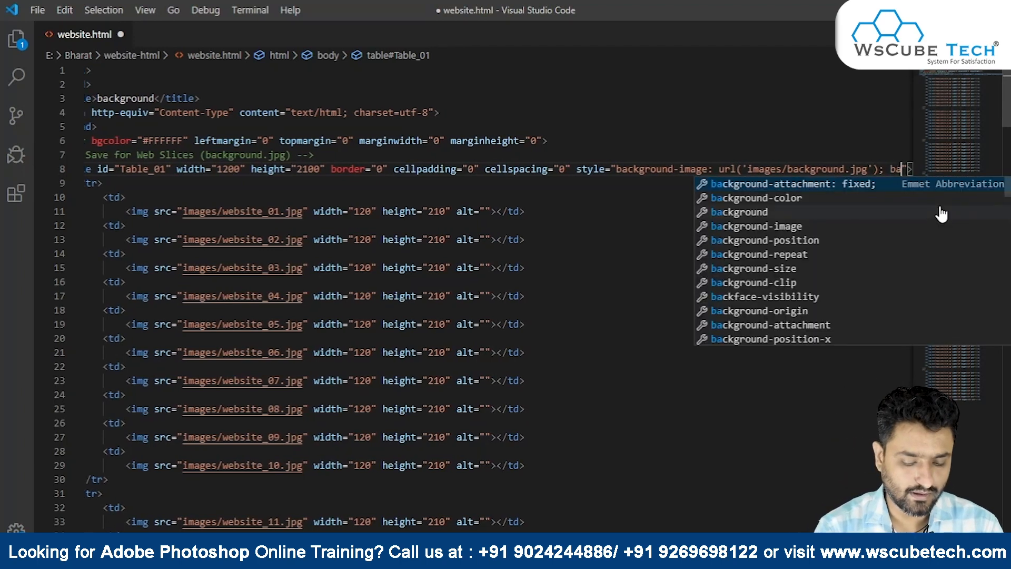
text(und-poistion)
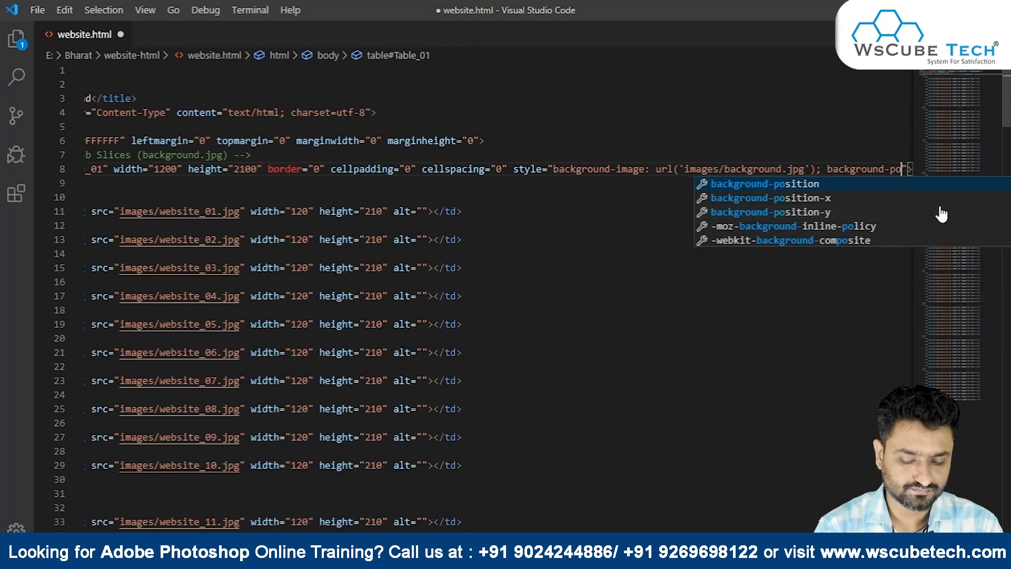
key(BackSpace)
key(BackSpace)
key(BackSpace)
key(BackSpace)
text(ition: )
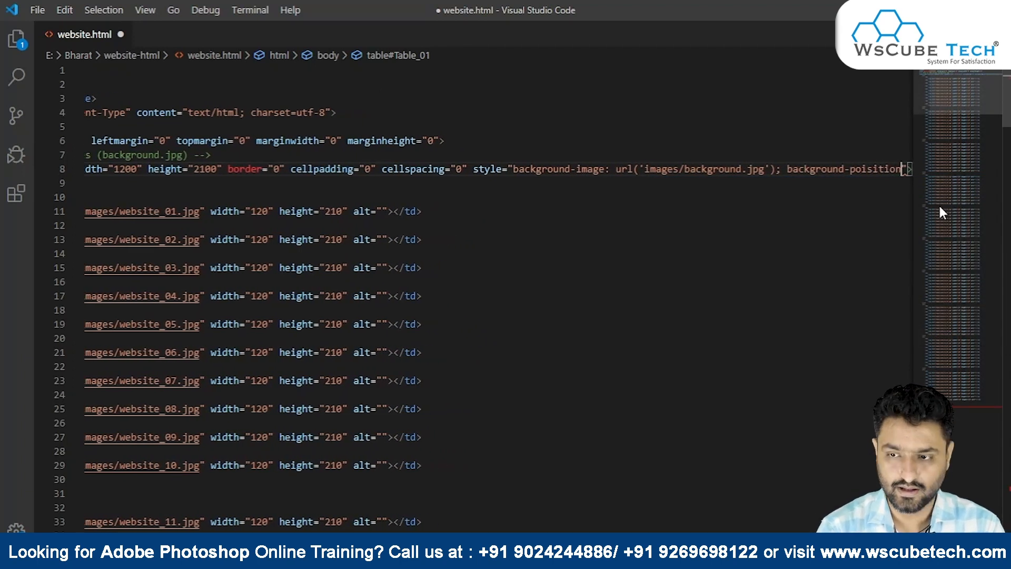
text(top;)
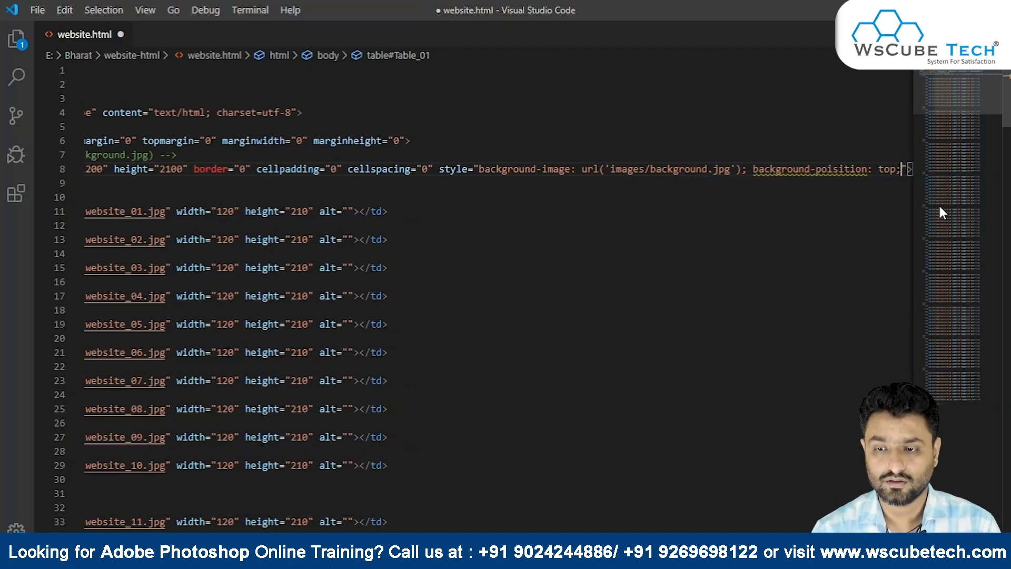
click(832, 169)
key(BackSpace)
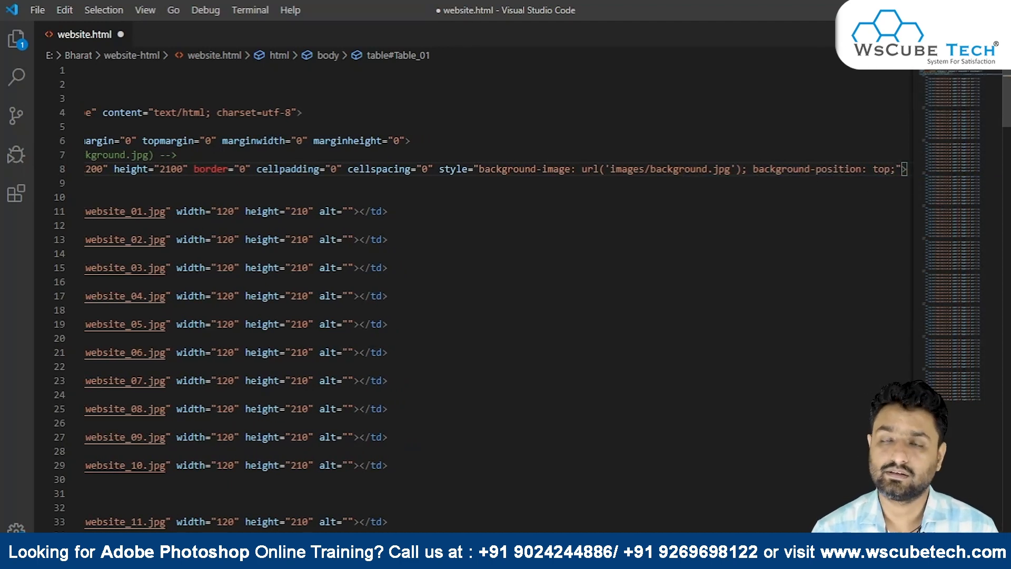
click(889, 169)
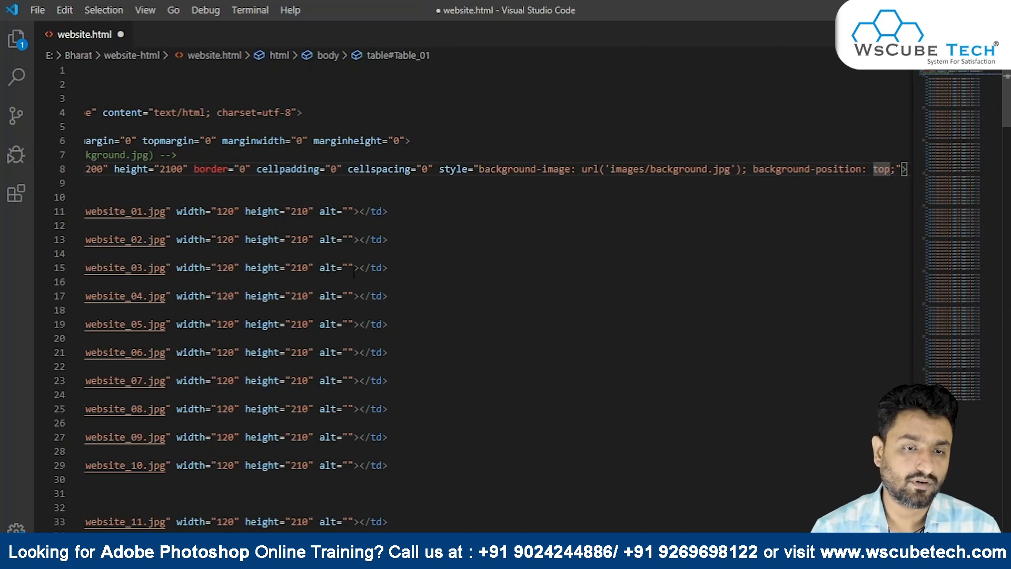
Add an align="center" attribute to the table tag between its height and border attributes.
click(188, 169)
text(align)
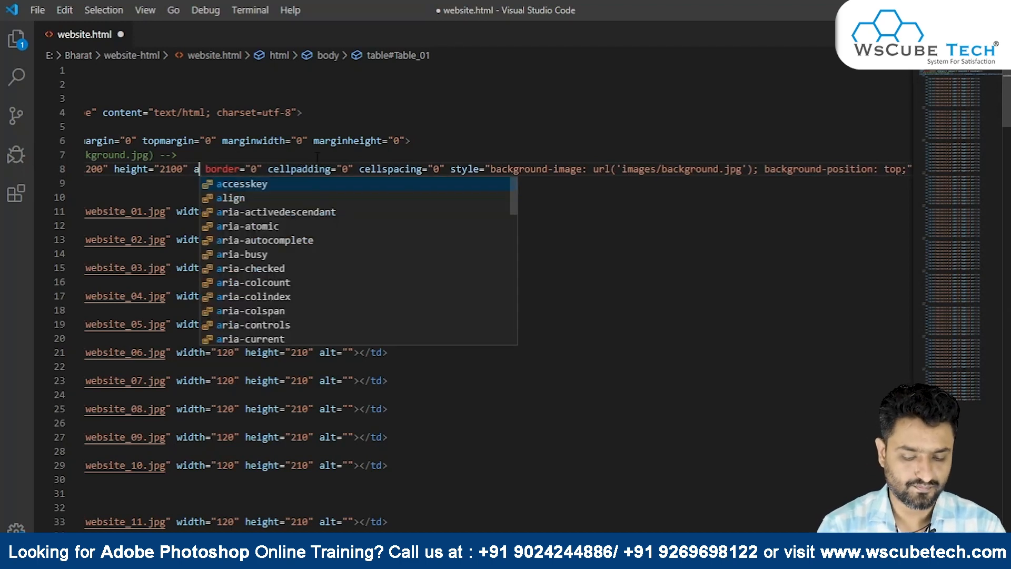
key(Return)
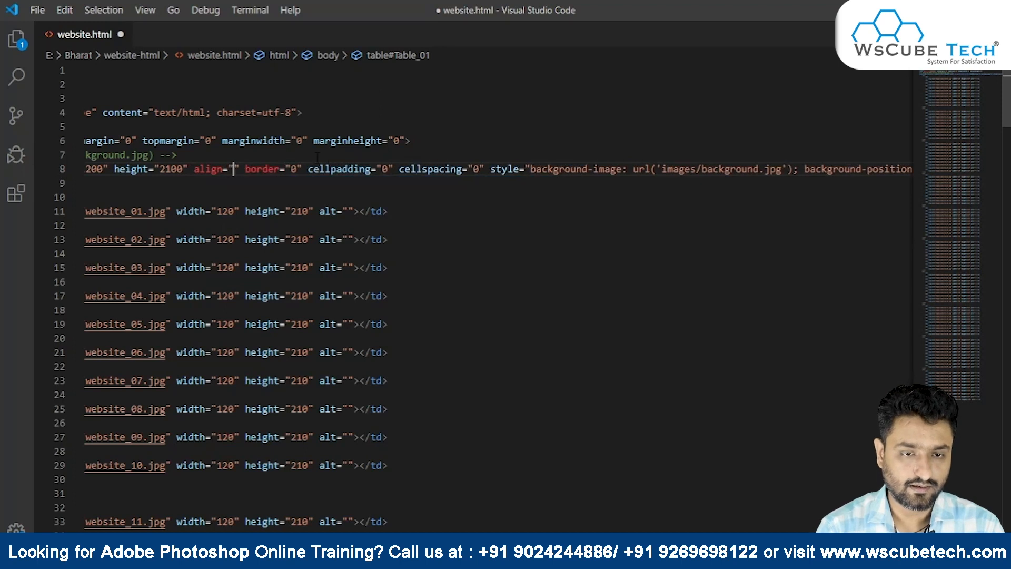
text(center)
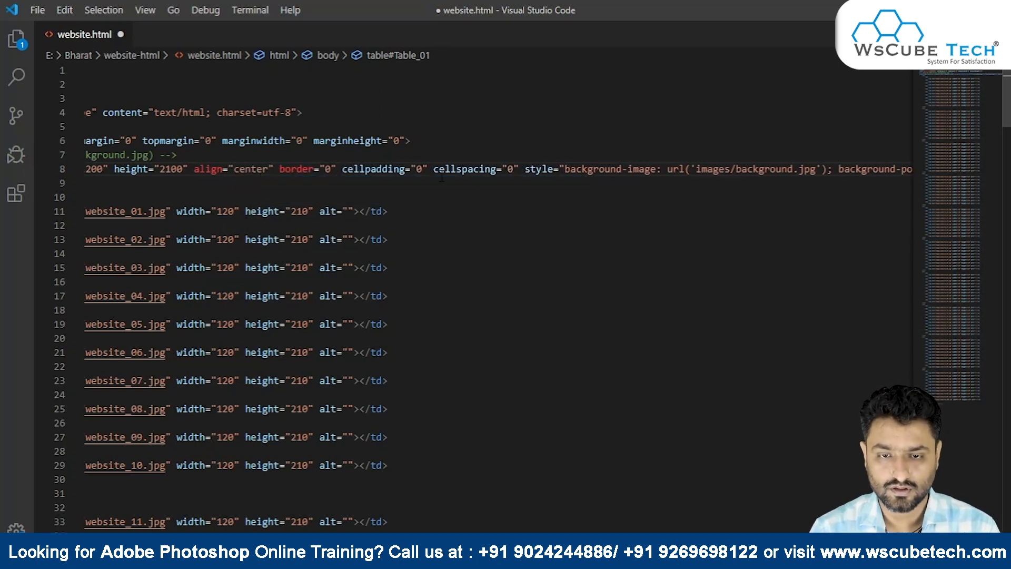
Move the style attribute with the background-image and background-position declarations from the table tag to the end of the body tag, and save website.html.
drag(525, 168, 898, 169)
key(BackSpace)
key(BackSpace)
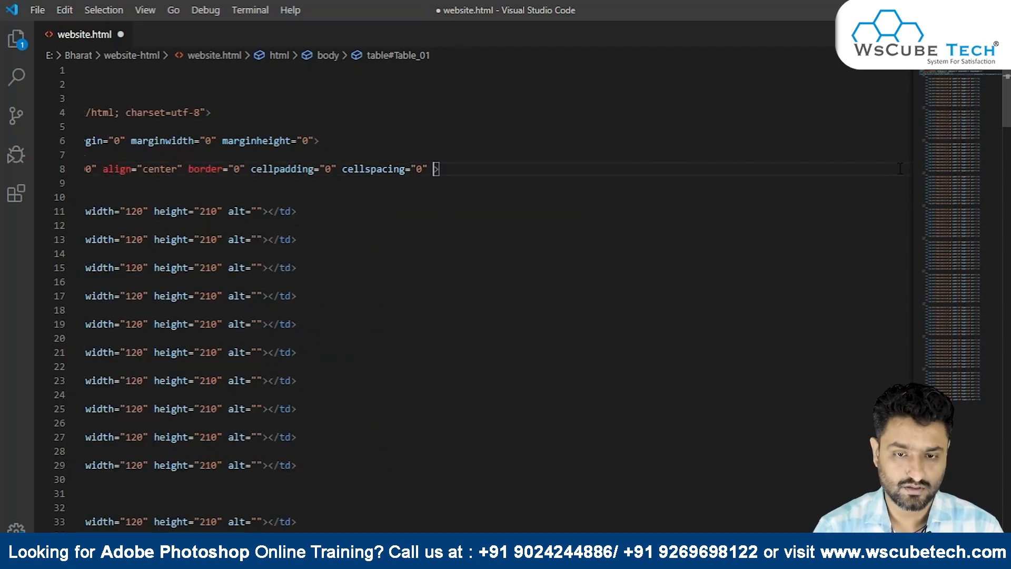
scroll(452, 295, left, 3)
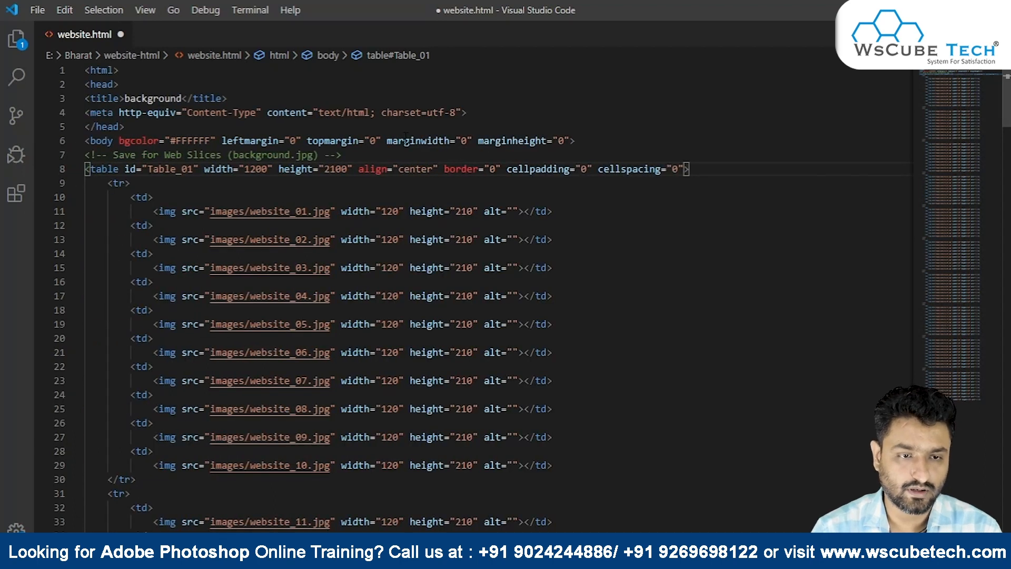
click(575, 139)
text(style="background-image: url(images/background.jpg); background-position: top;")
key(ctrl+s)
Open website.html from File Explorer's website-html folder in Chrome, look over the page, and close the older background.jpg and adjacent background tabs.
key(alt+Tab)
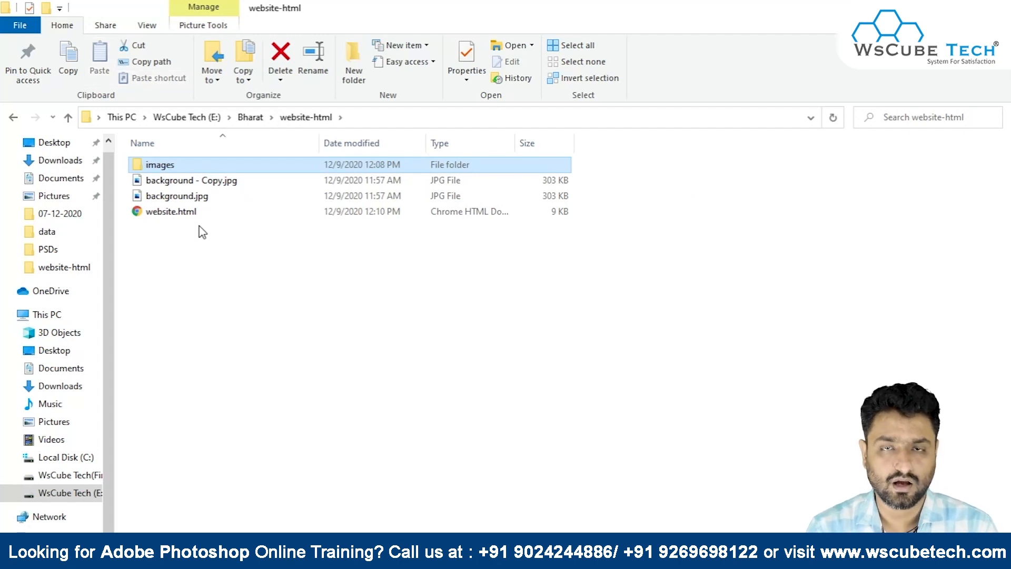
key(alt)
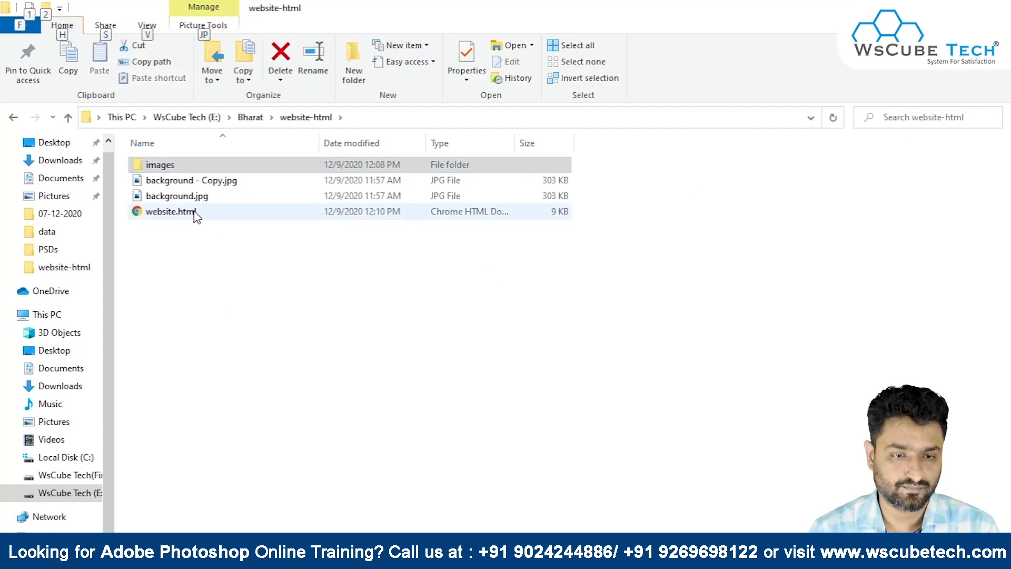
double_click(182, 214)
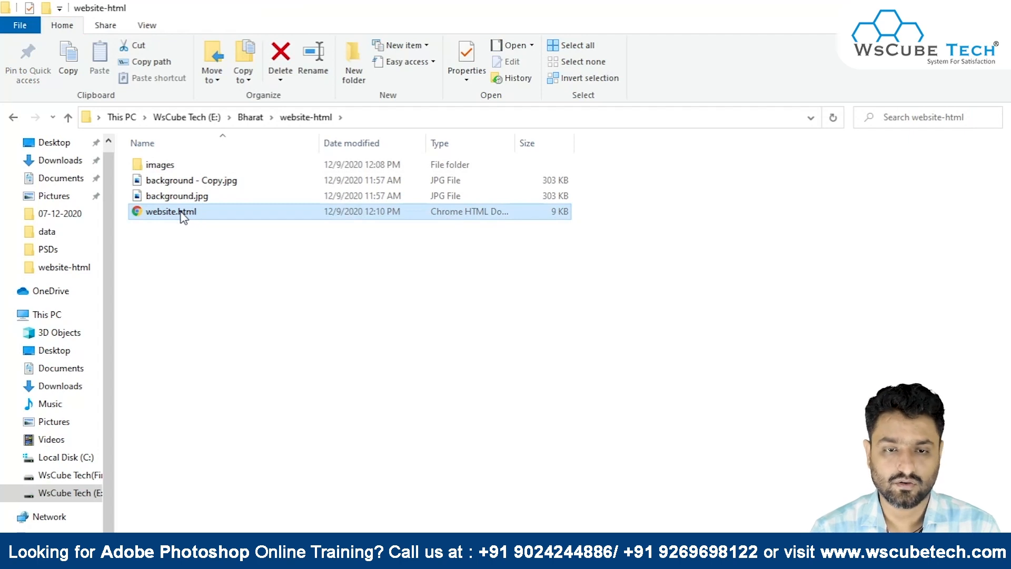
scroll(630, 286, down, 12)
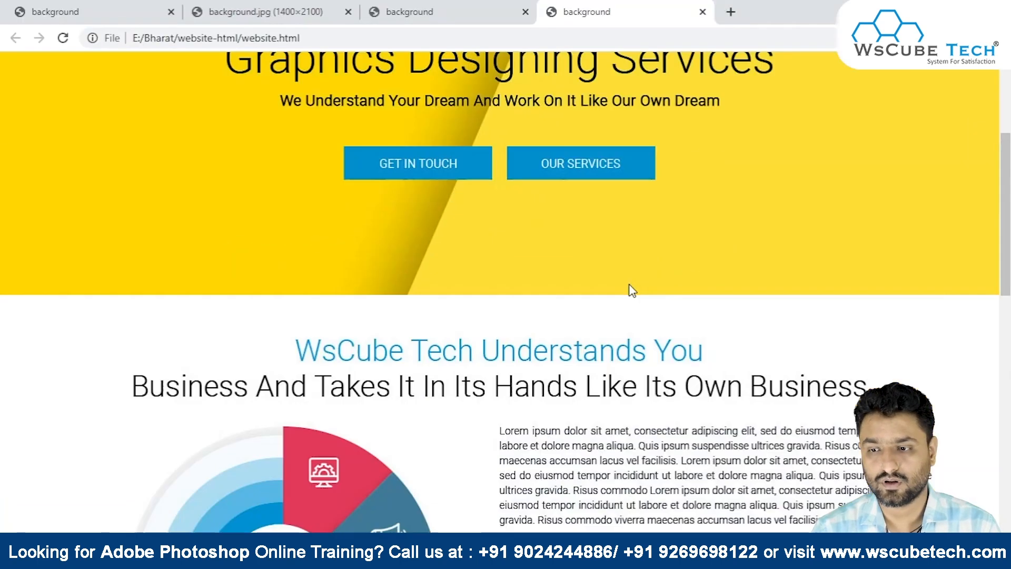
scroll(637, 306, up, 7)
scroll(639, 315, up, 6)
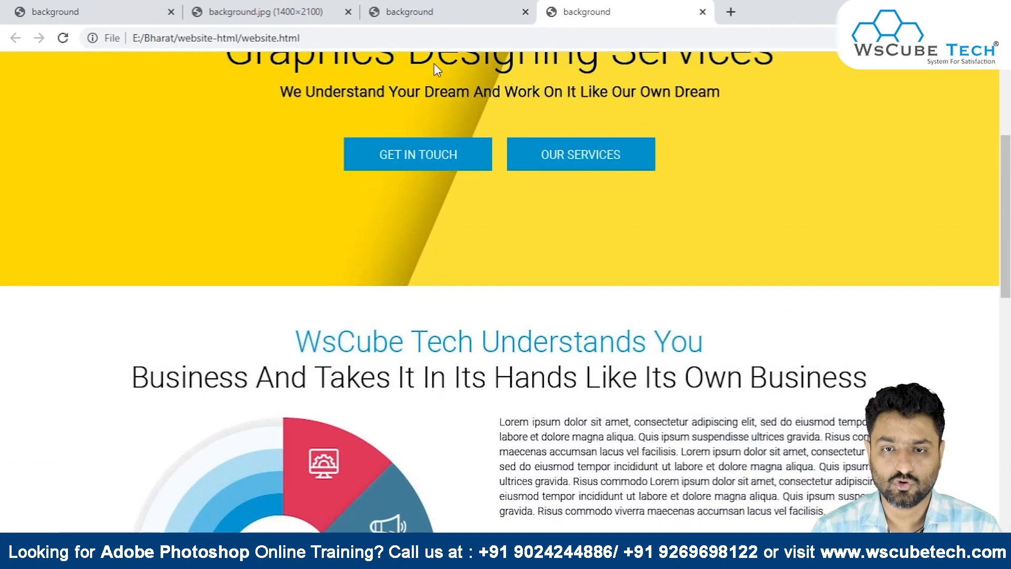
click(526, 12)
click(348, 12)
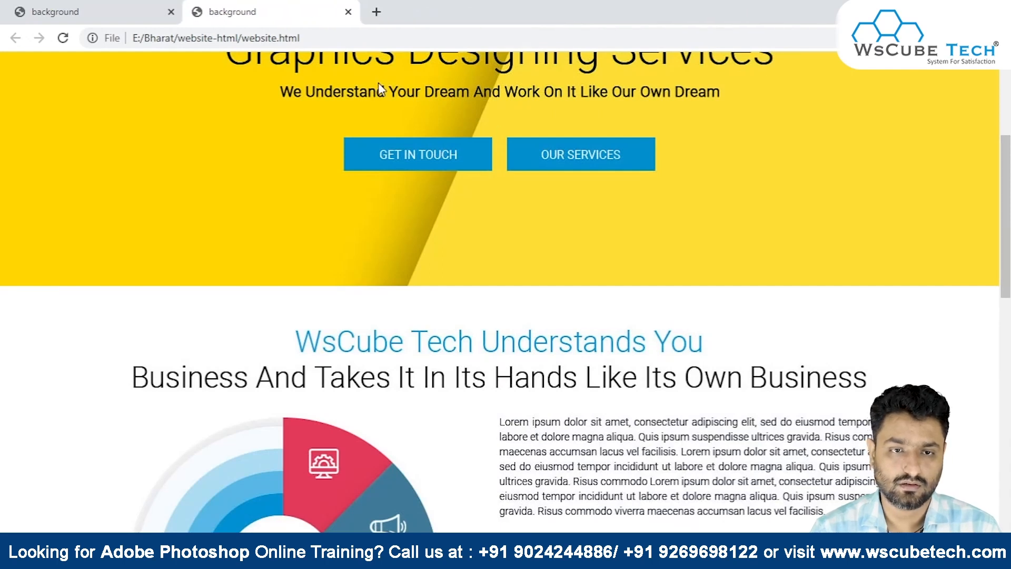
scroll(776, 331, up, 4)
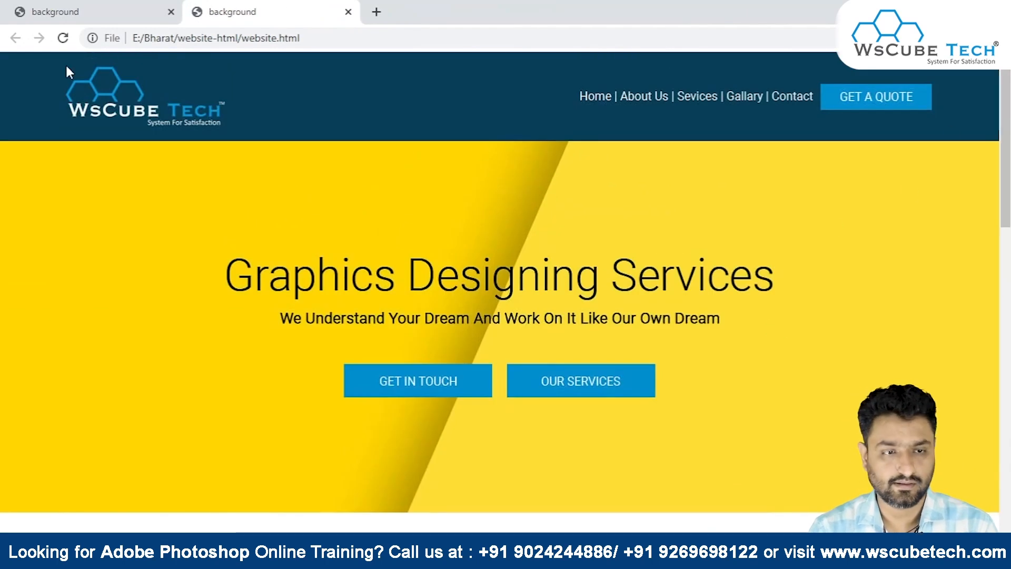
Check the sliced design in Photoshop, return to Chrome, and examine the page background at 90% zoom before restoring the previous zoom.
key(alt+Tab)
key(alt+Tab)
key(alt+Tab)
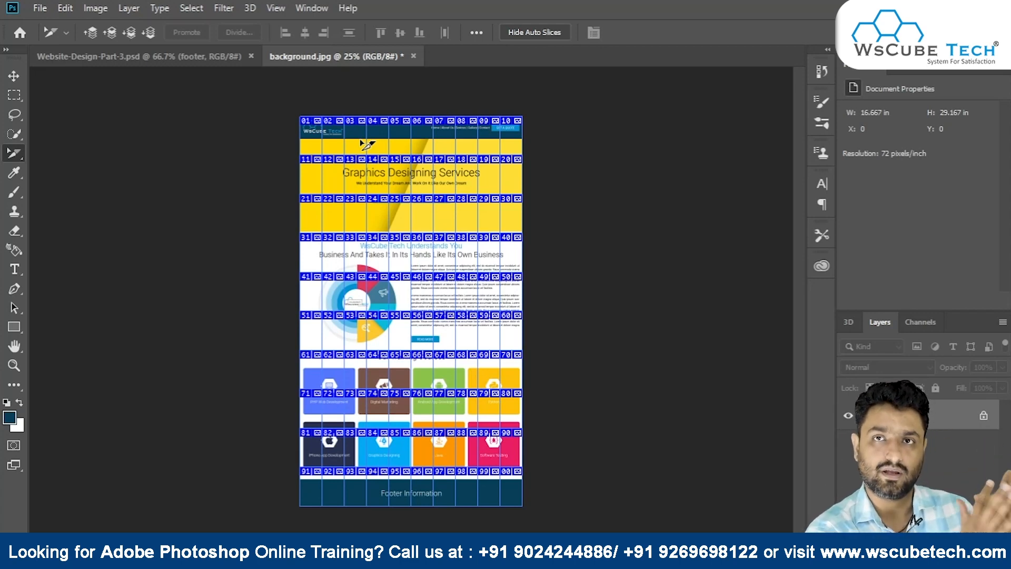
key(alt+Tab)
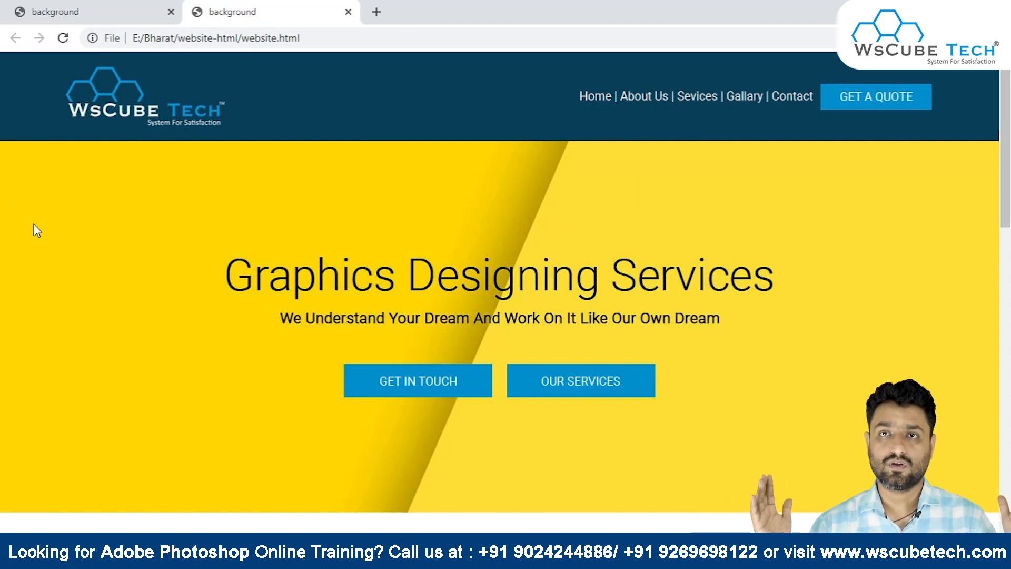
key(ctrl+minus)
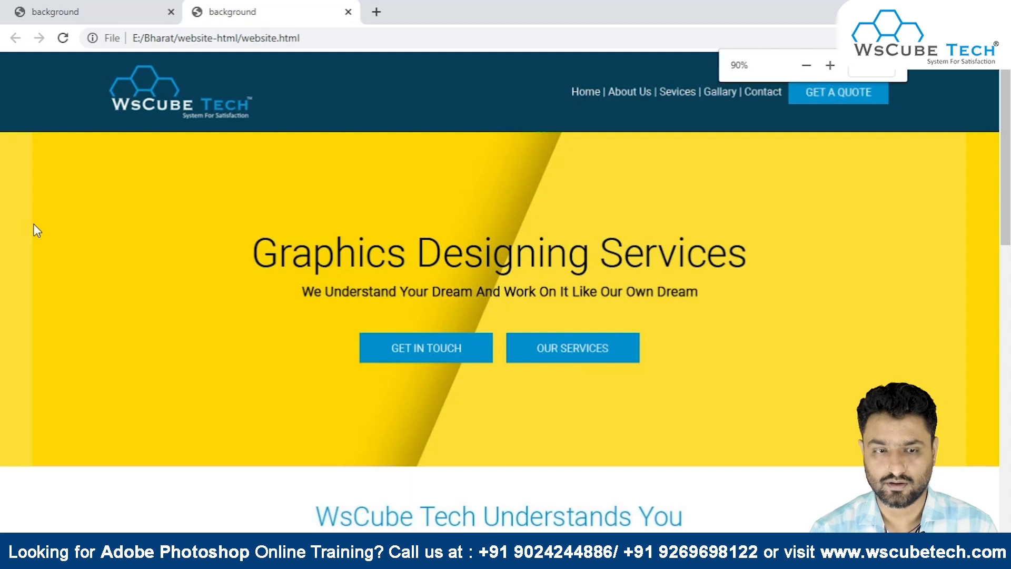
key(ctrl+plus)
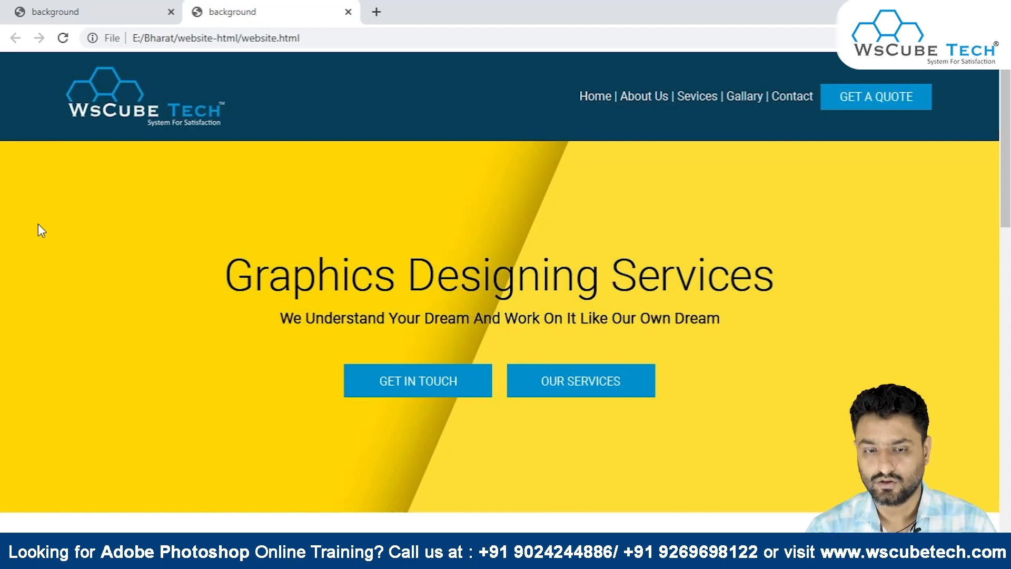
Switch to Visual Studio Code, add background-size: cover; to the body tag's style attribute, and save website.html.
key(alt+Tab)
key(alt+Tab)
key(Tab)
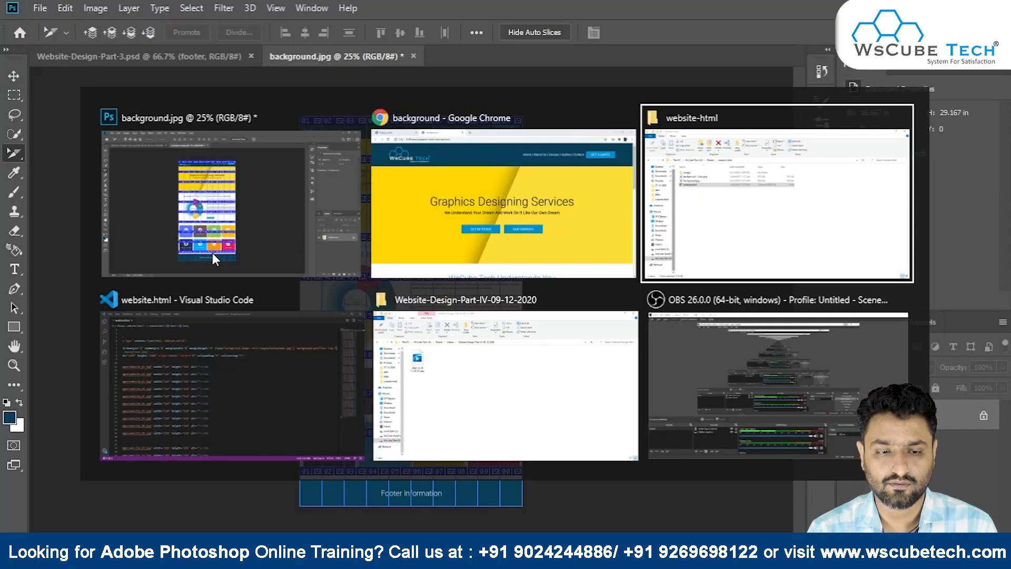
key(alt+Tab)
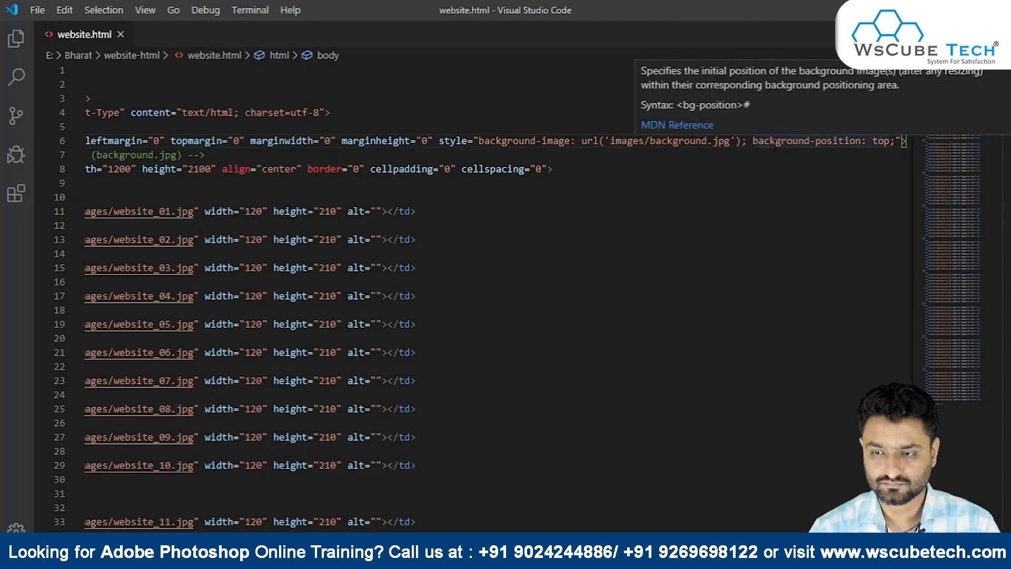
text(back)
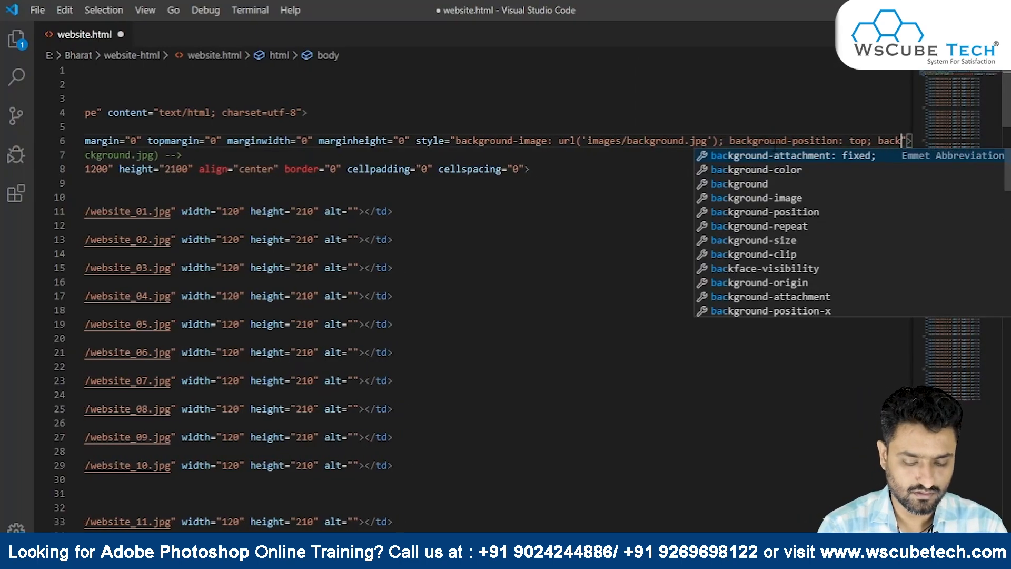
text(ground-si)
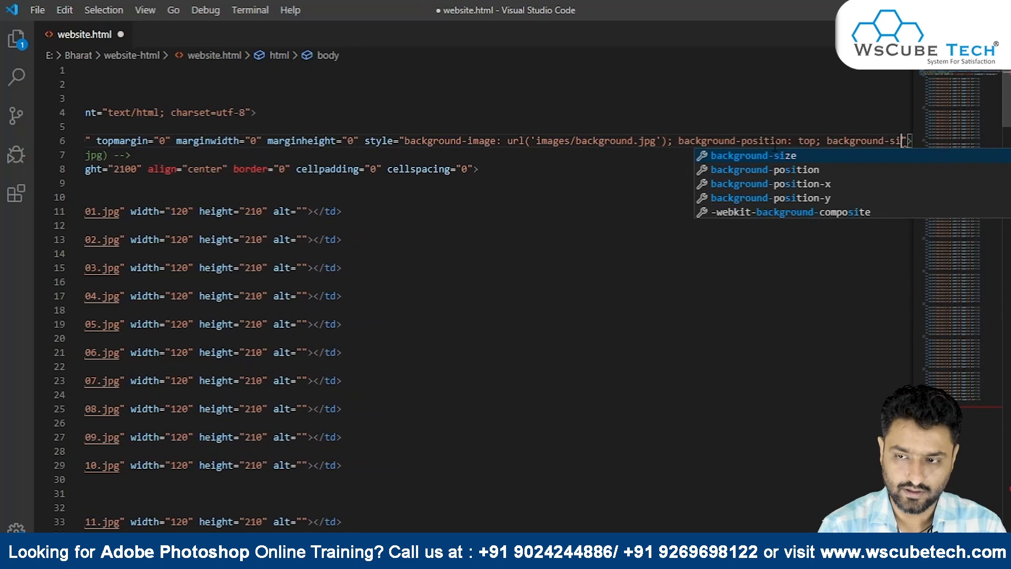
text(ze: cover;)
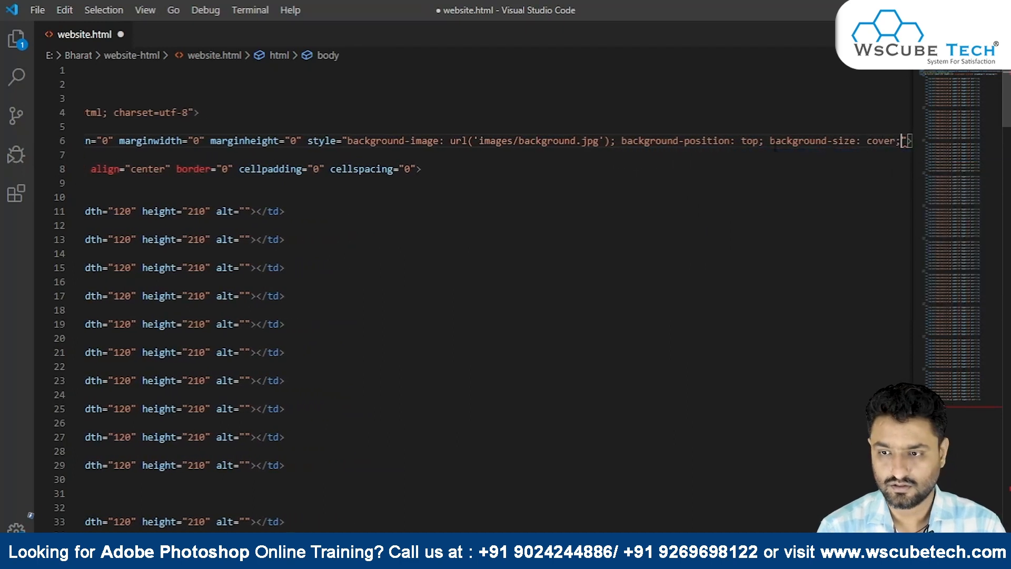
key(ctrl+s)
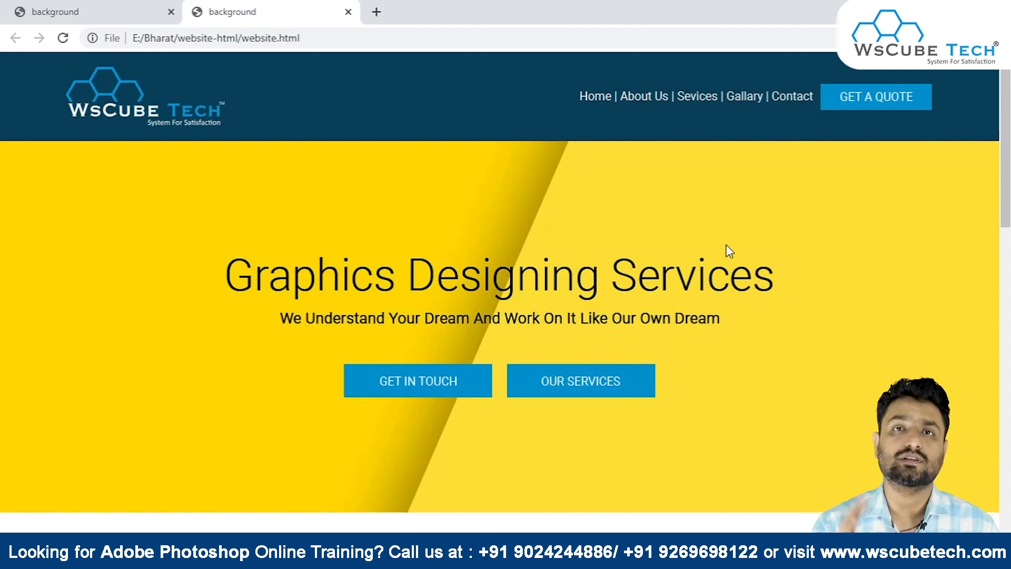
Switch to Visual Studio Code, set the body tag's background-size to contain, and save website.html.
key(alt+Tab)
key(alt+Tab)
key(Tab)
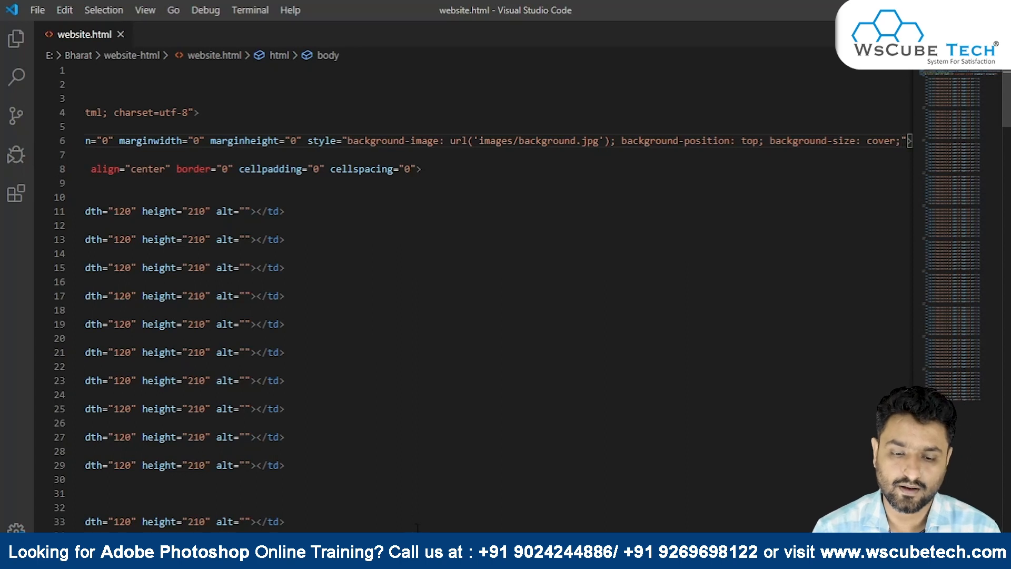
key(Home)
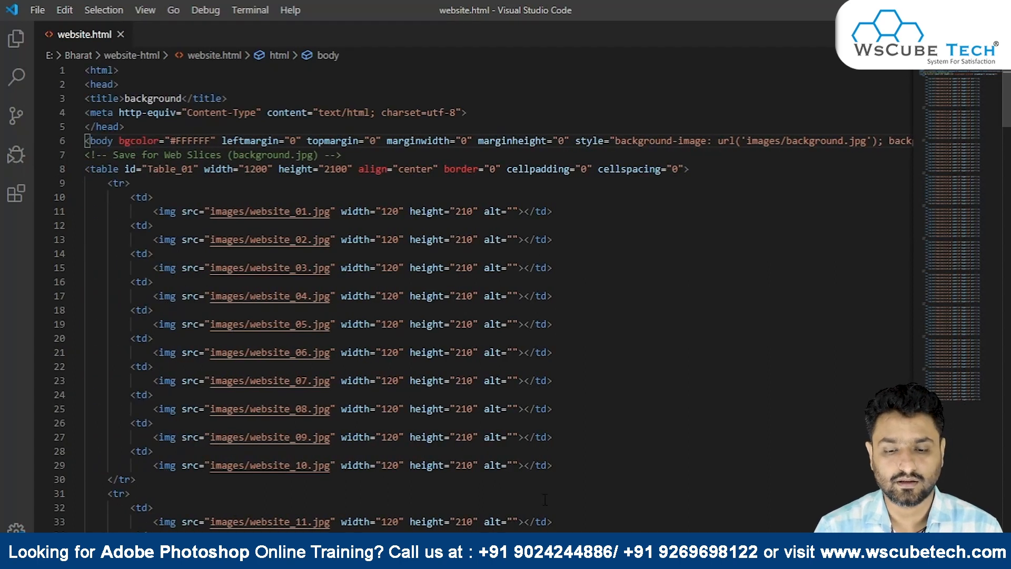
key(End)
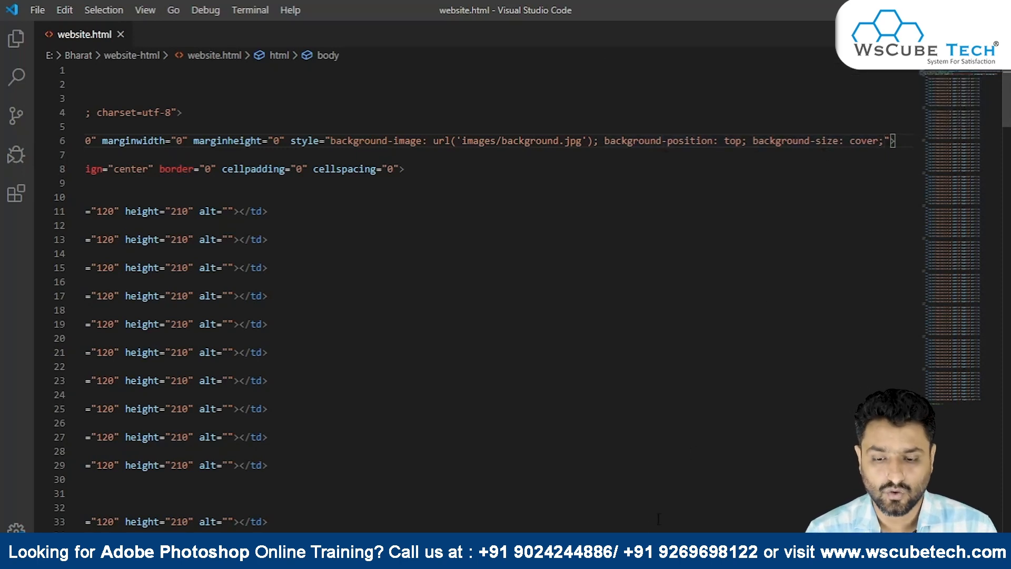
double_click(866, 141)
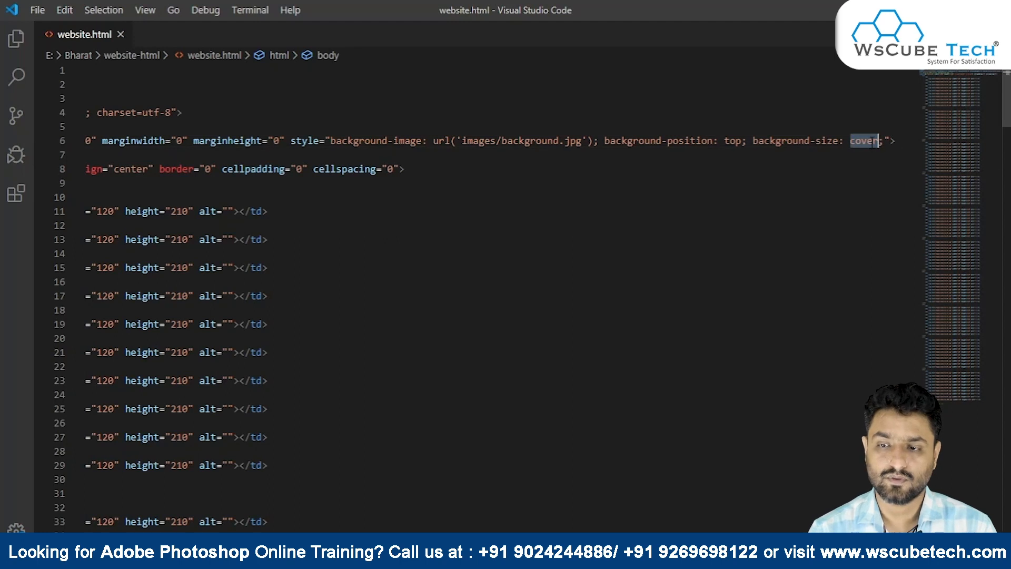
text(container)
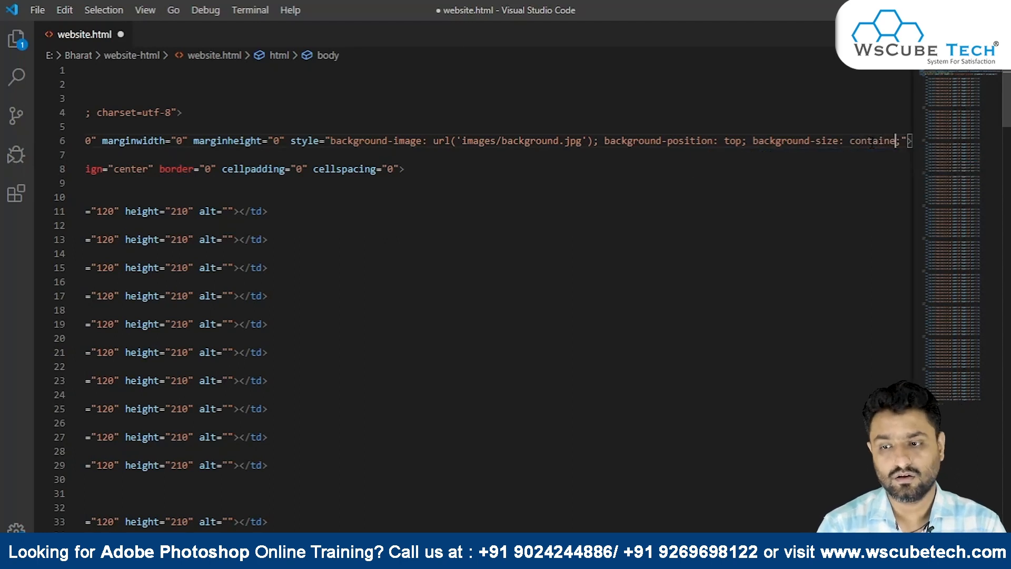
key(BackSpace)
key(BackSpace)
key(ctrl+s)
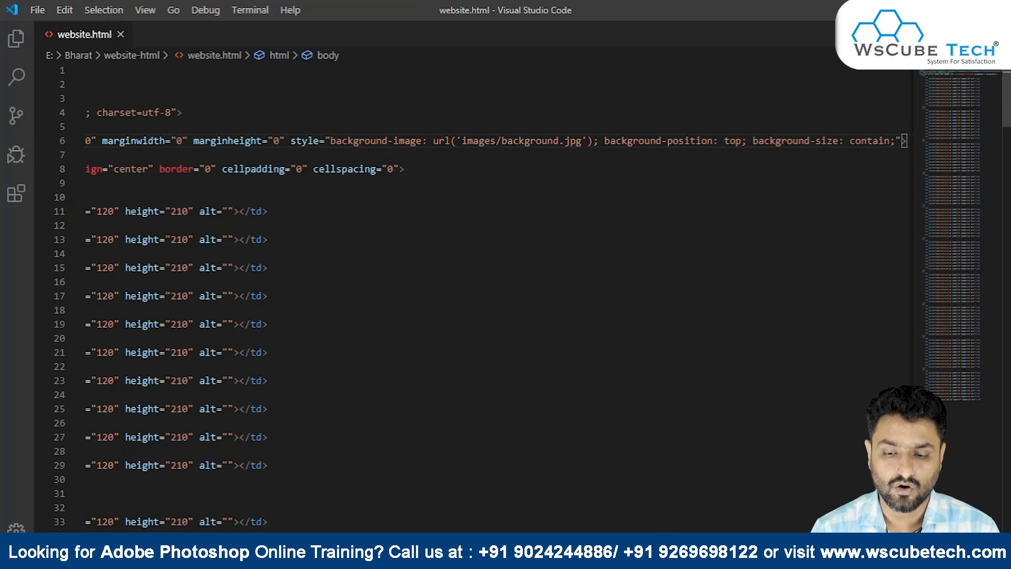
Return to the start of the code lines and select the center value of the table tag's align attribute.
scroll(495, 294, left, 3)
key(Home)
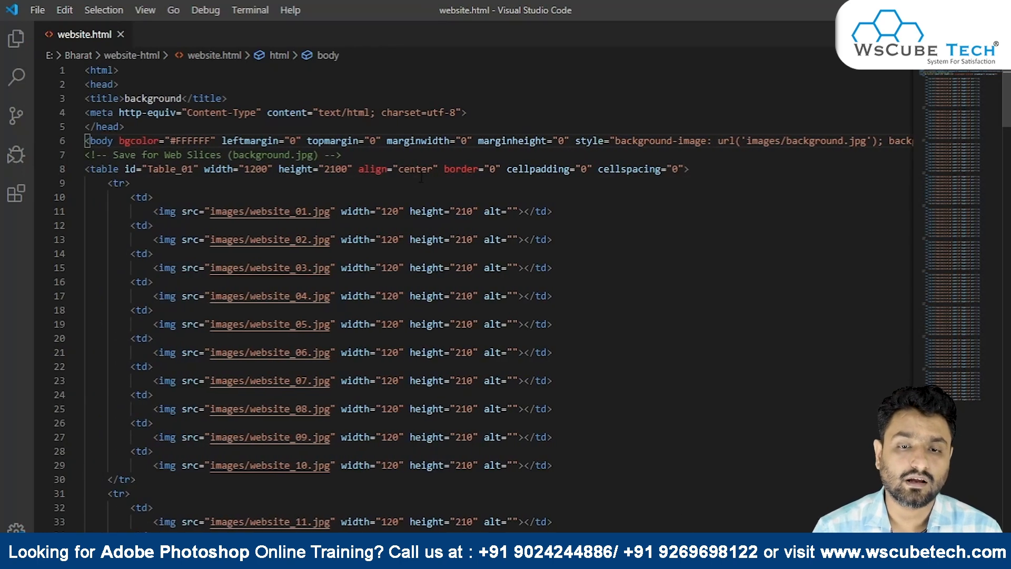
click(420, 171)
double_click(416, 169)
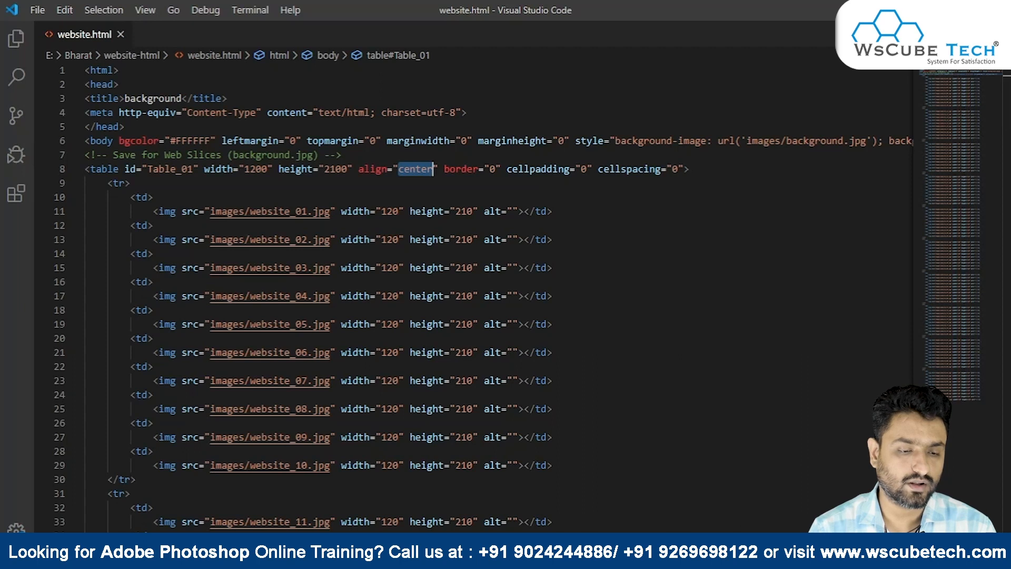
Switch to File Explorer, look through the sliced pictures in the images folder, and return to the website-html folder.
click(122, 550)
click(108, 485)
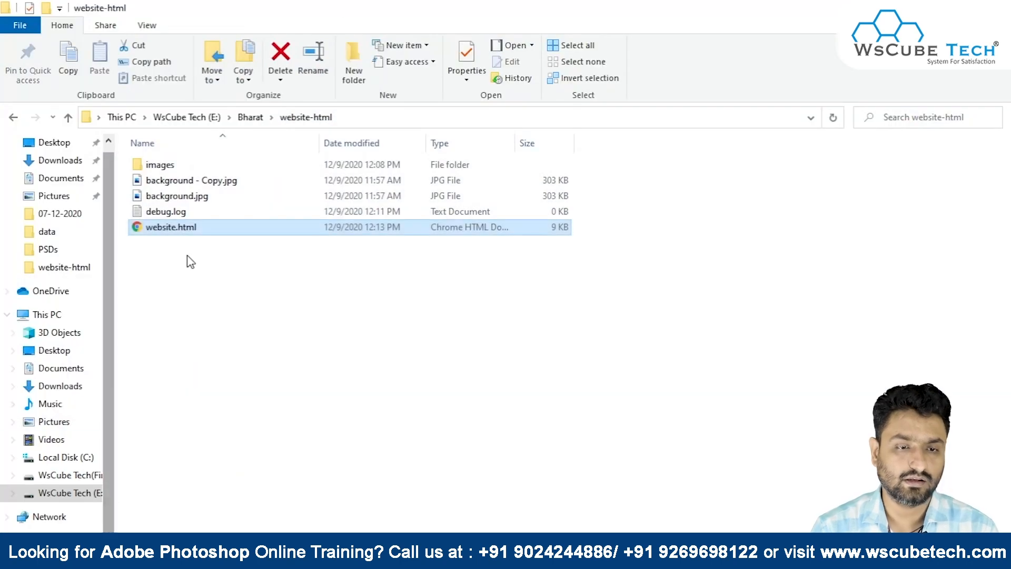
mouse_move(190, 230)
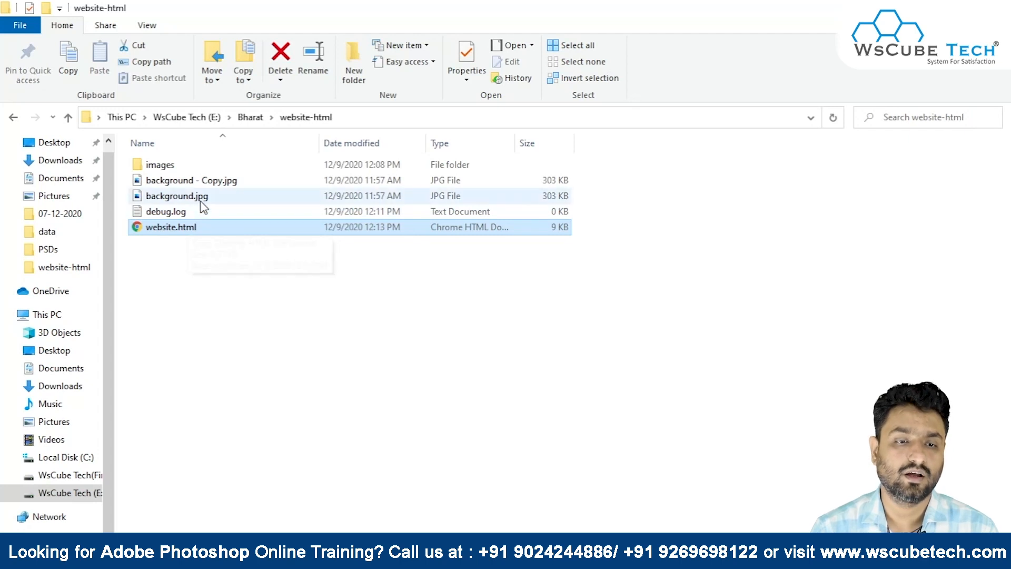
double_click(160, 166)
click(228, 164)
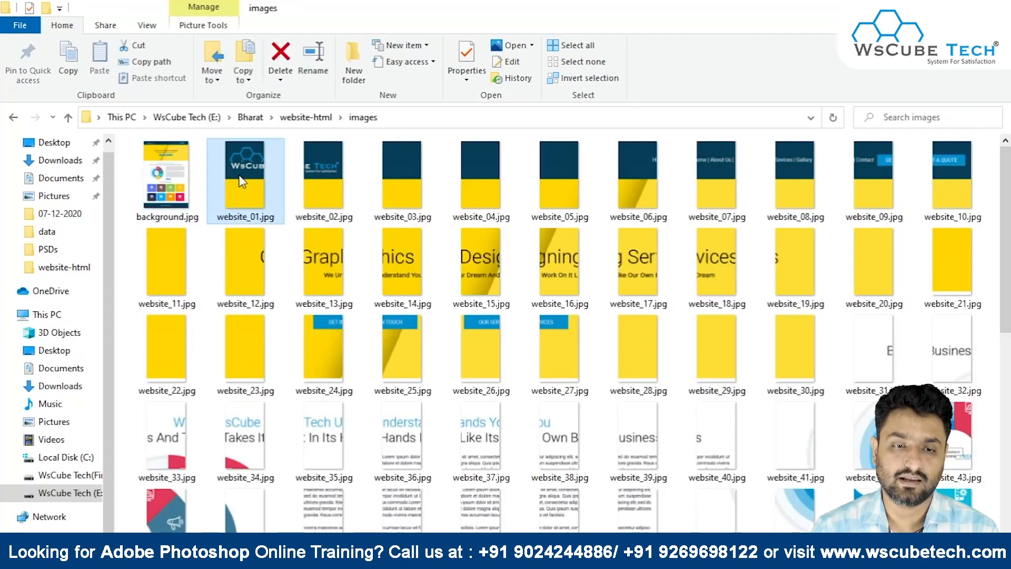
scroll(252, 210, down, 5)
scroll(284, 268, up, 5)
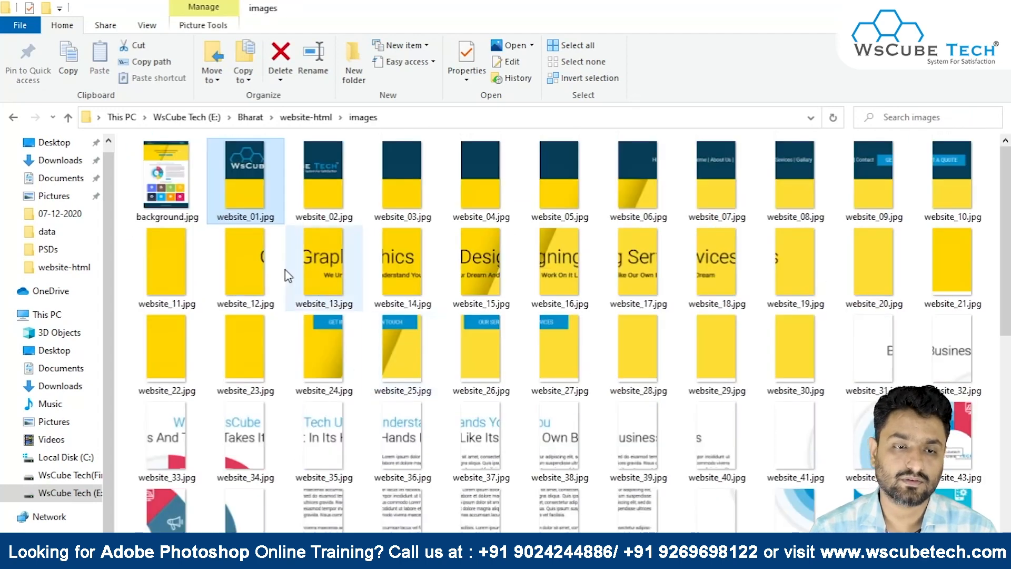
click(194, 200)
click(305, 117)
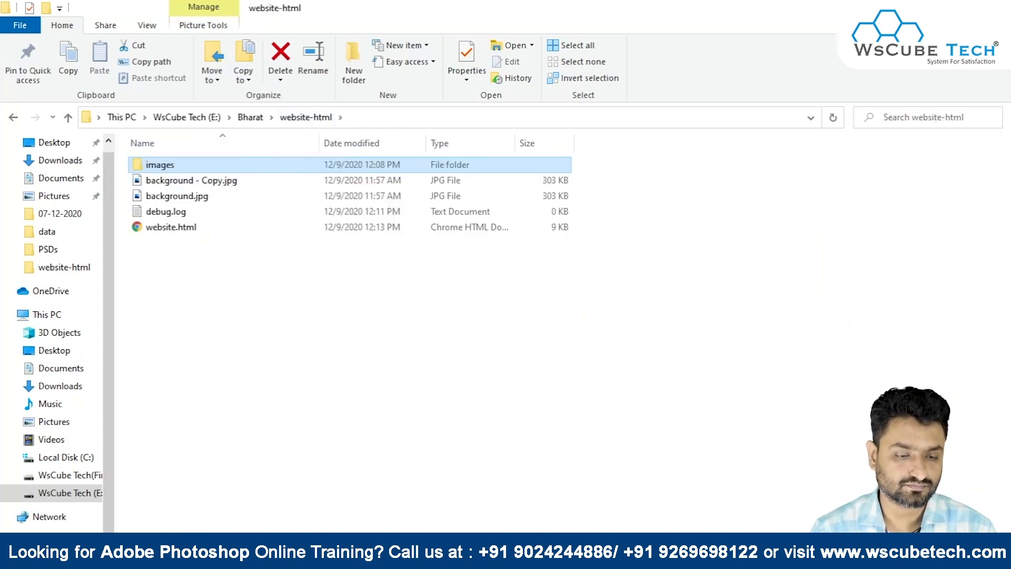
Switch to Chrome and look over the website.html page from its header down to the footer.
key(alt+Tab)
scroll(451, 321, down, 14)
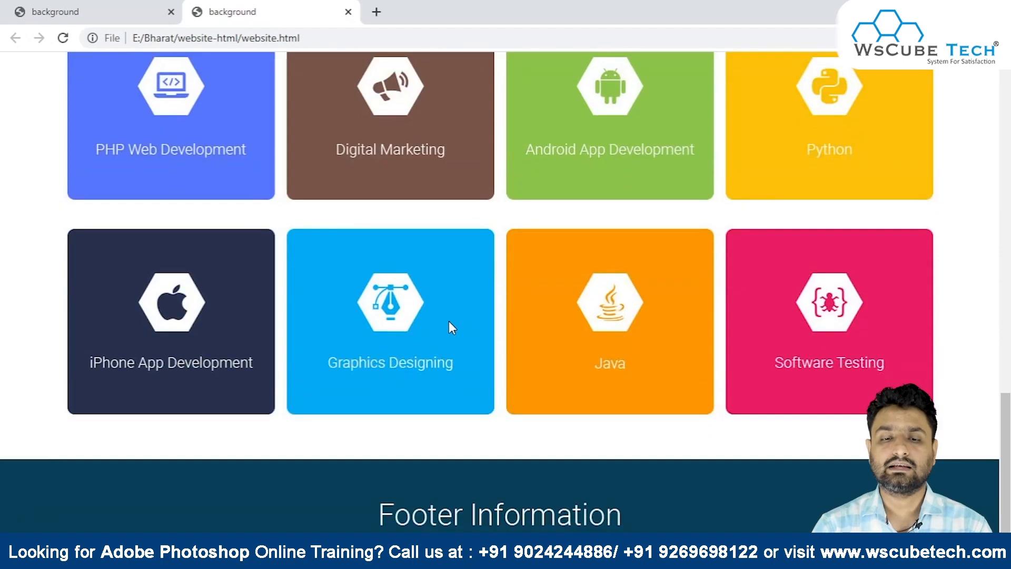
scroll(586, 393, up, 14)
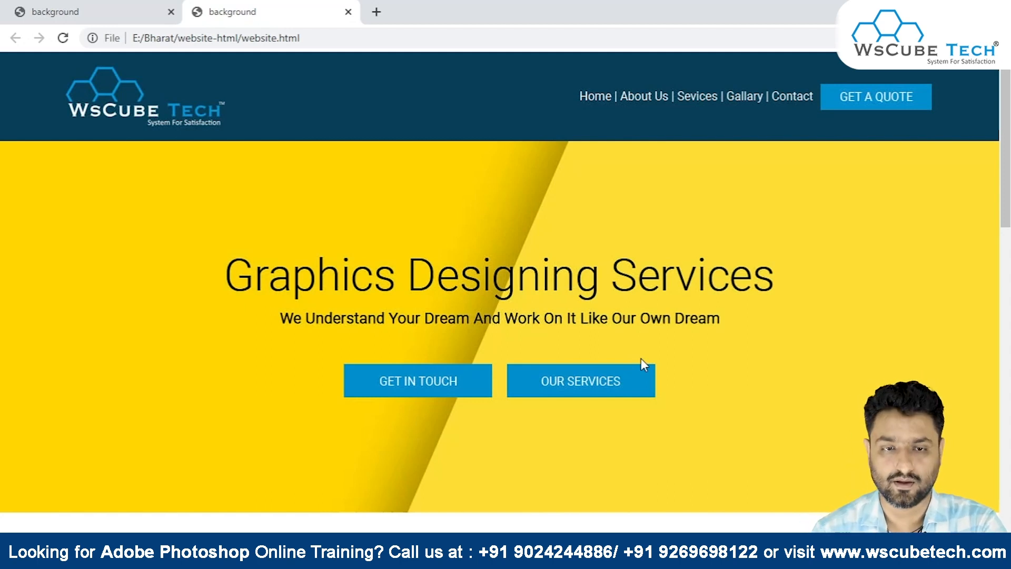
scroll(654, 266, down, 5)
scroll(677, 258, down, 12)
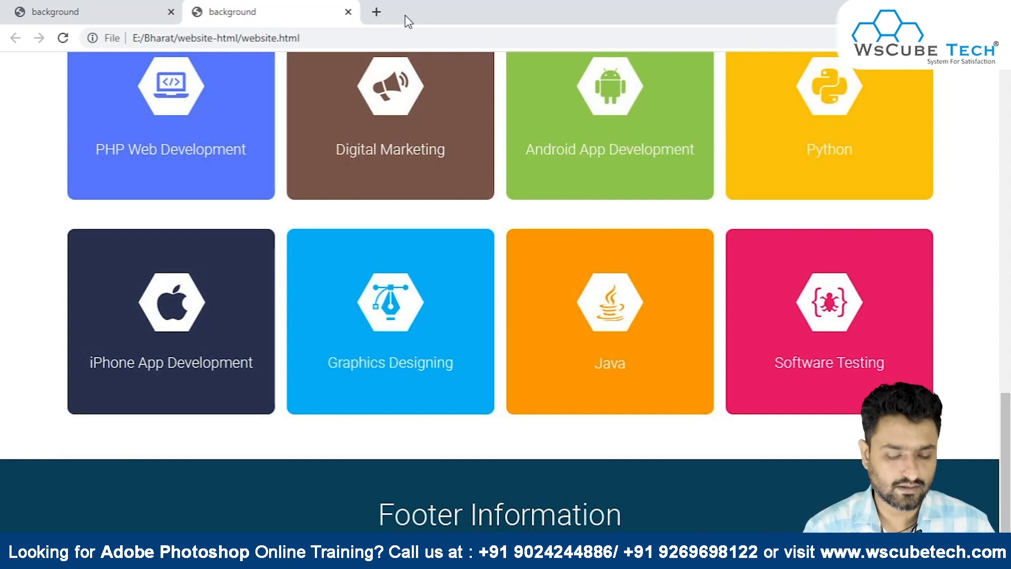
Search Google for "it company website psd" in a new browser tab.
key(ctrl+t)
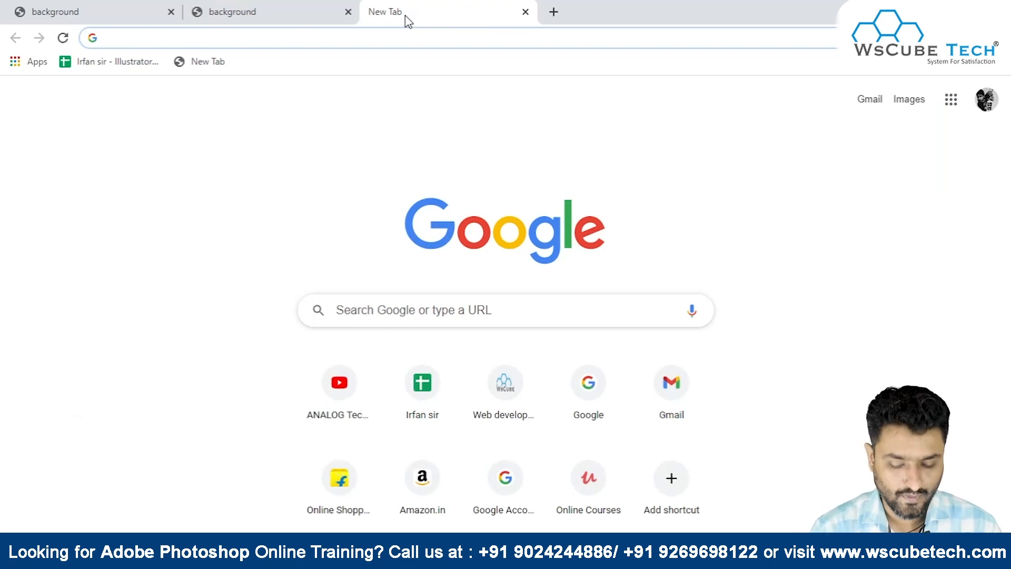
text(it website)
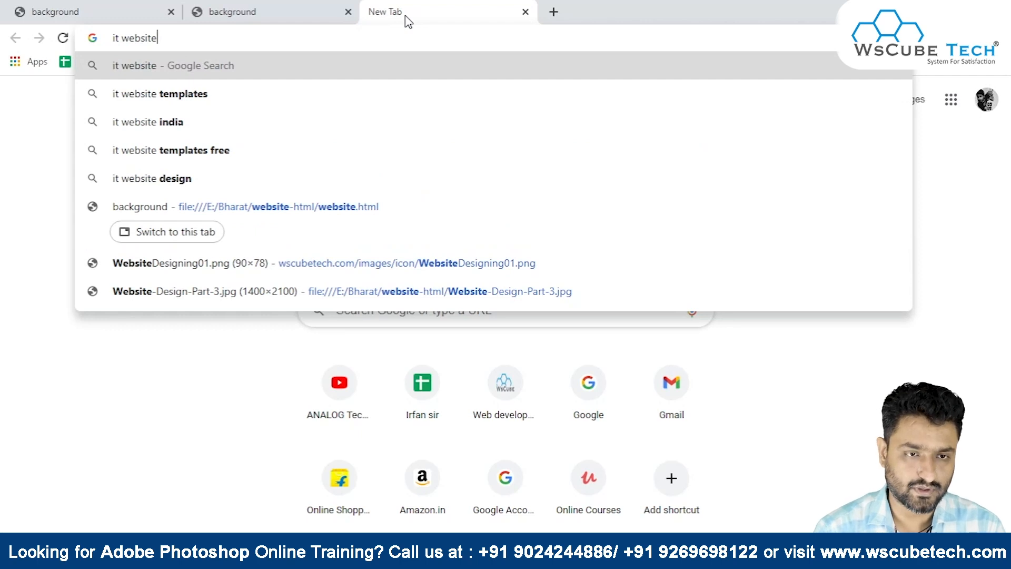
key(Left)
key(Left)
text(company)
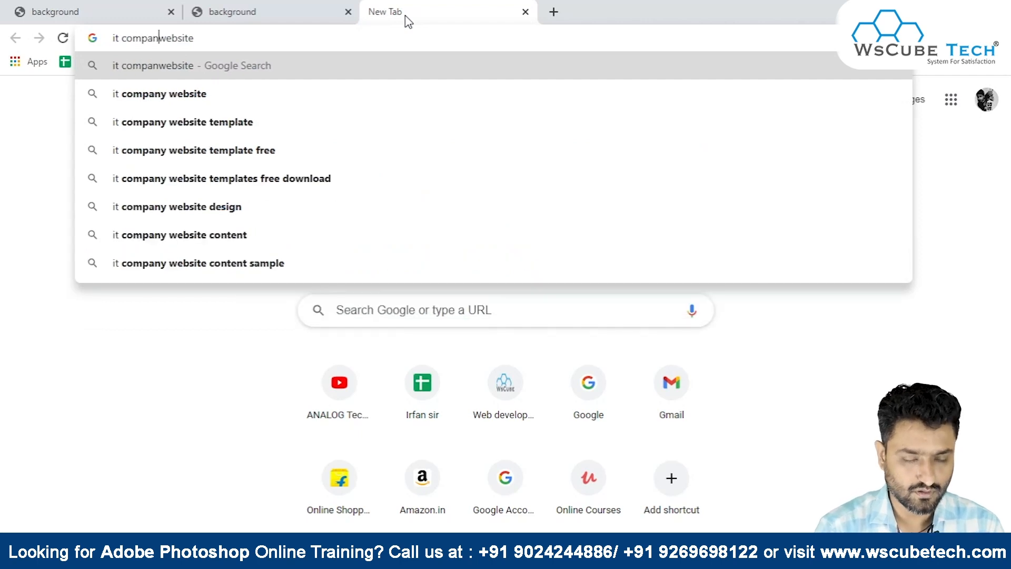
key(End)
text(psd)
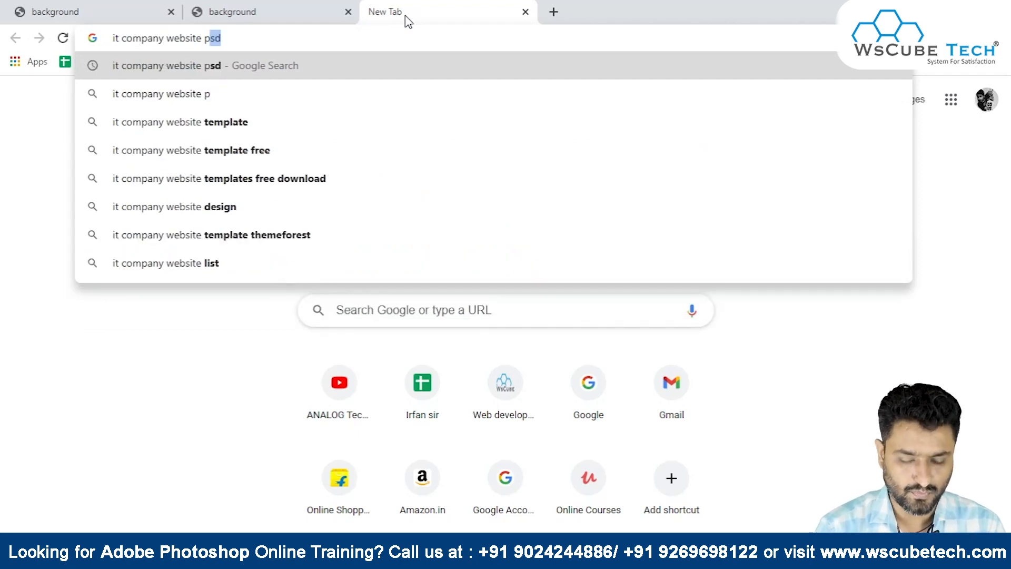
key(Return)
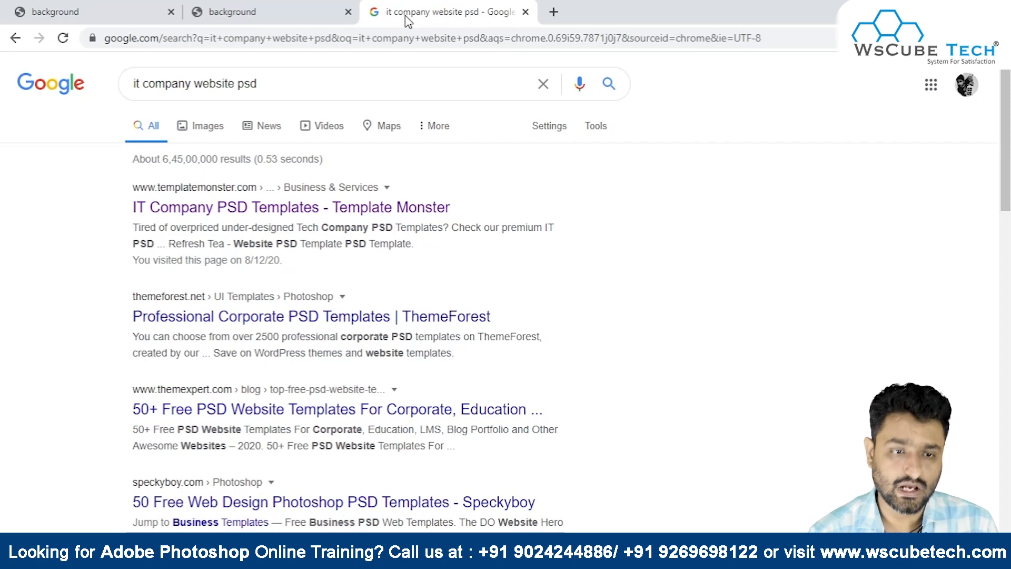
Open the Template Monster IT Company PSD Templates result and browse the template designs for layout ideas.
click(175, 218)
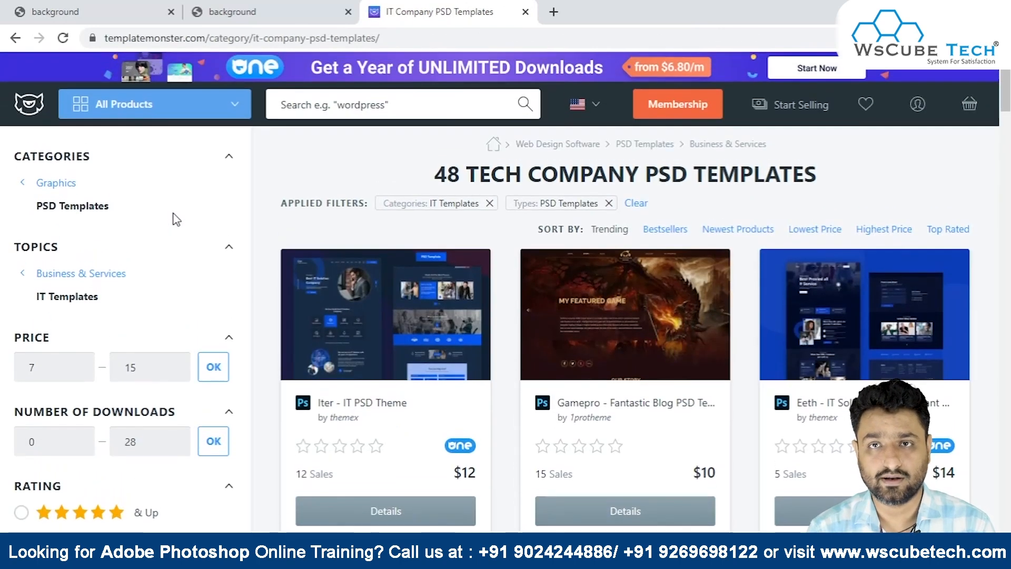
scroll(534, 340, down, 15)
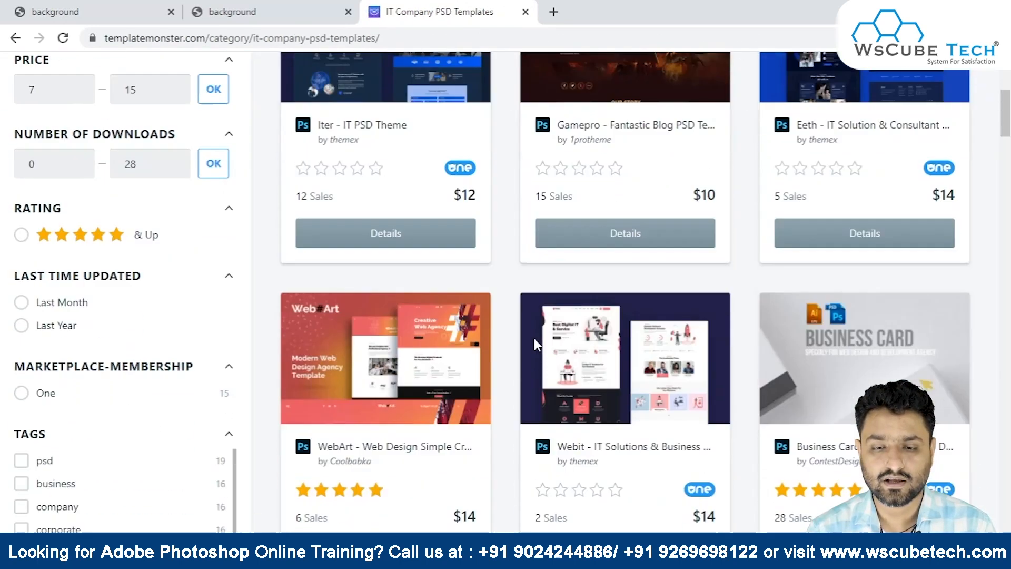
scroll(534, 339, down, 10)
scroll(532, 336, up, 20)
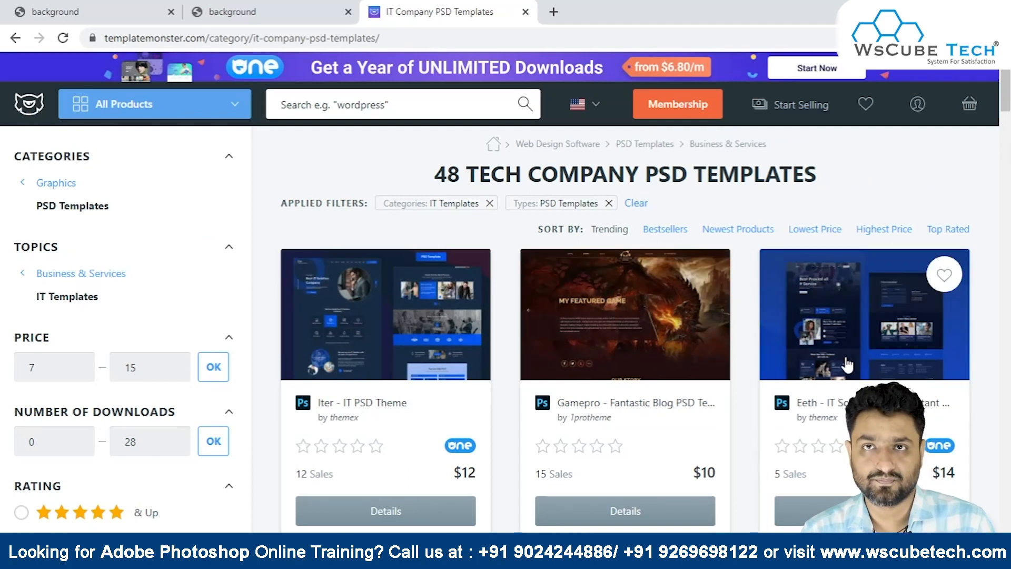
scroll(490, 276, down, 4)
scroll(490, 277, down, 1)
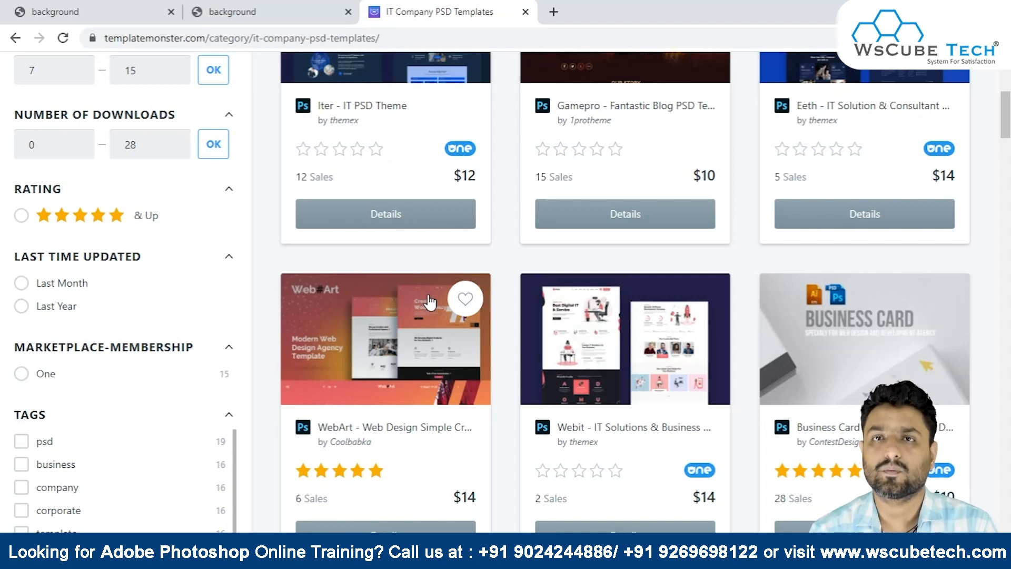
scroll(412, 356, down, 8)
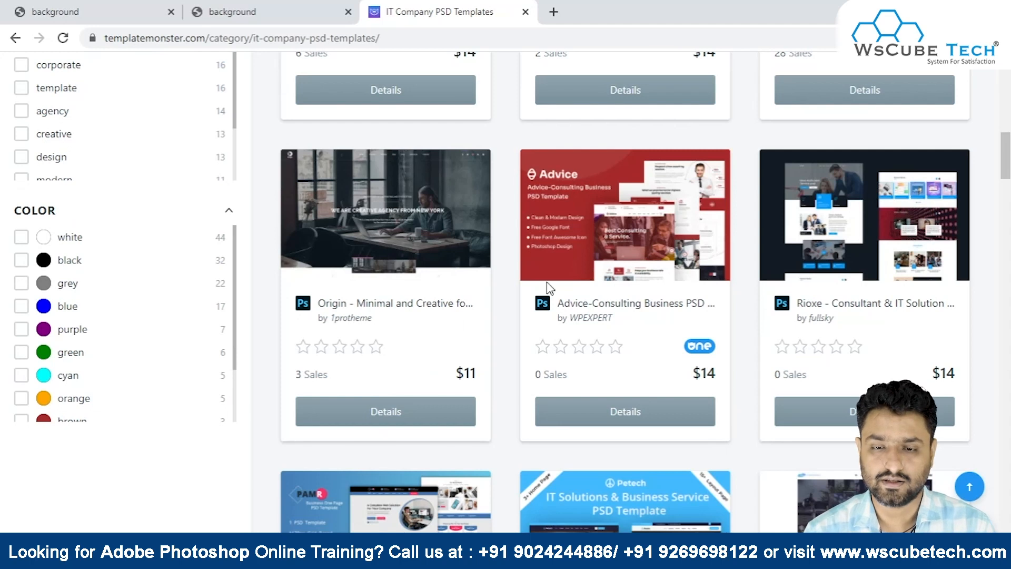
scroll(583, 260, down, 6)
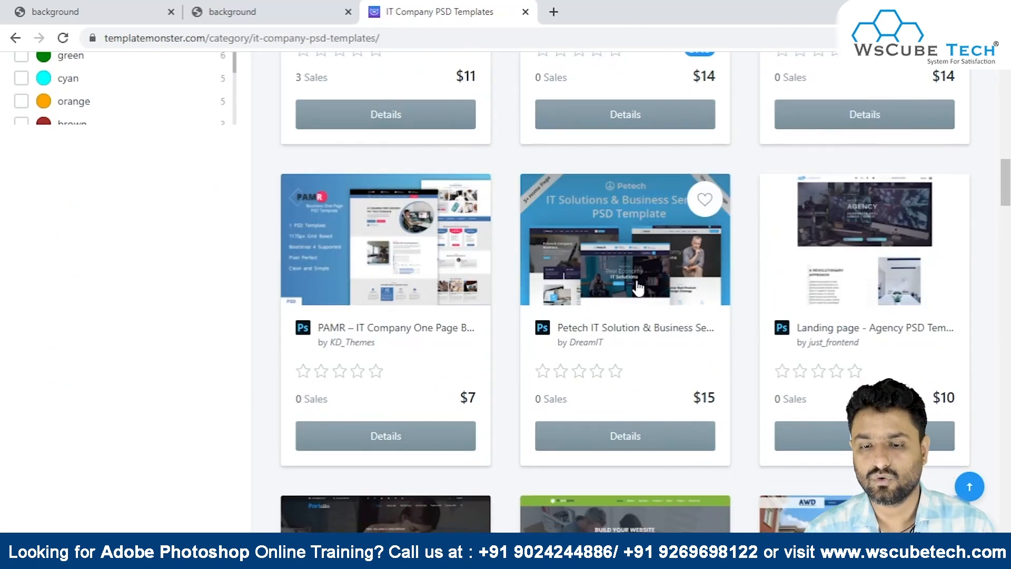
scroll(637, 287, up, 14)
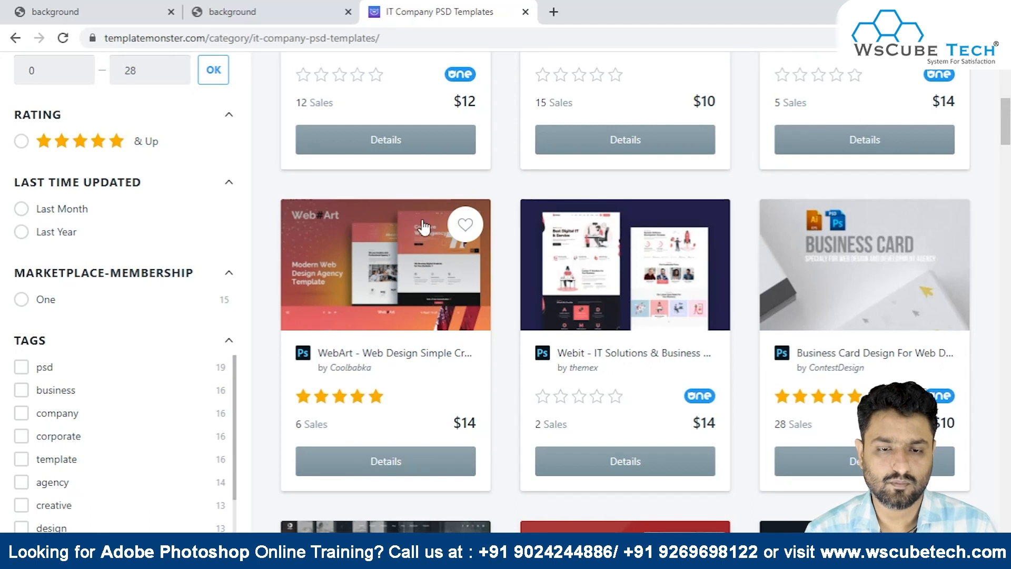
Open the WebArt - Web Design Simple Creative PSD Template page and examine its preview images.
click(404, 364)
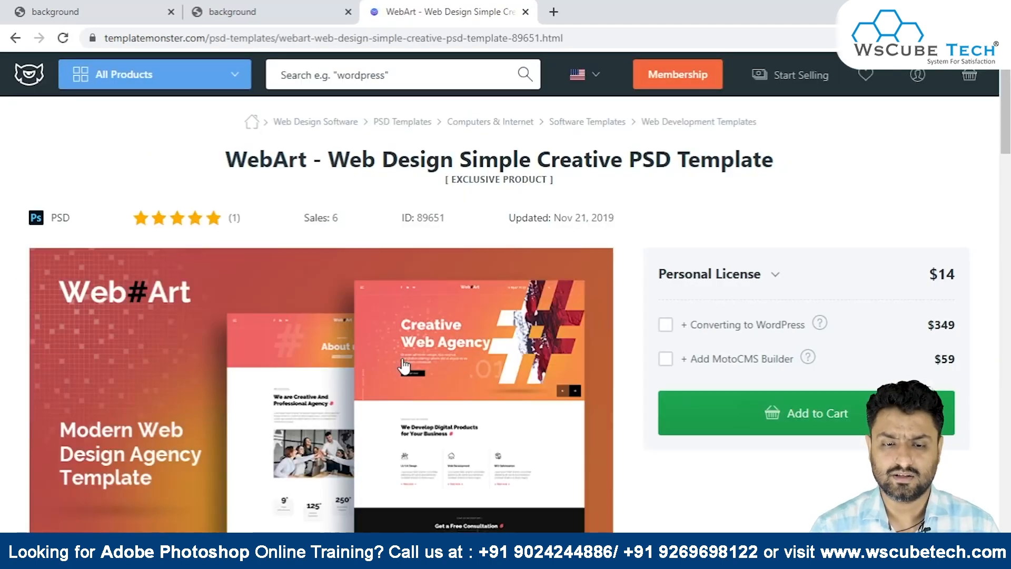
scroll(416, 356, down, 1)
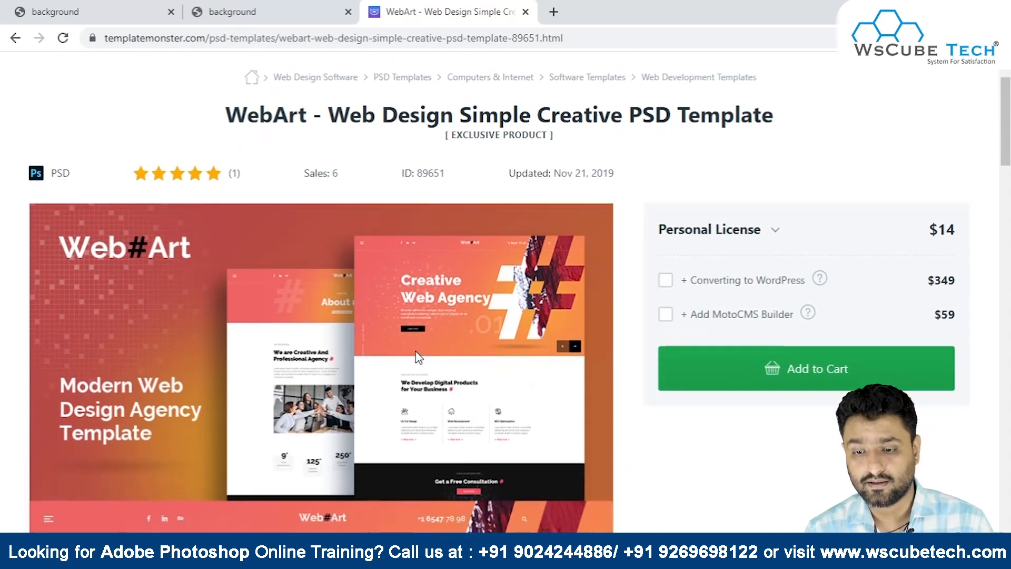
scroll(416, 357, down, 4)
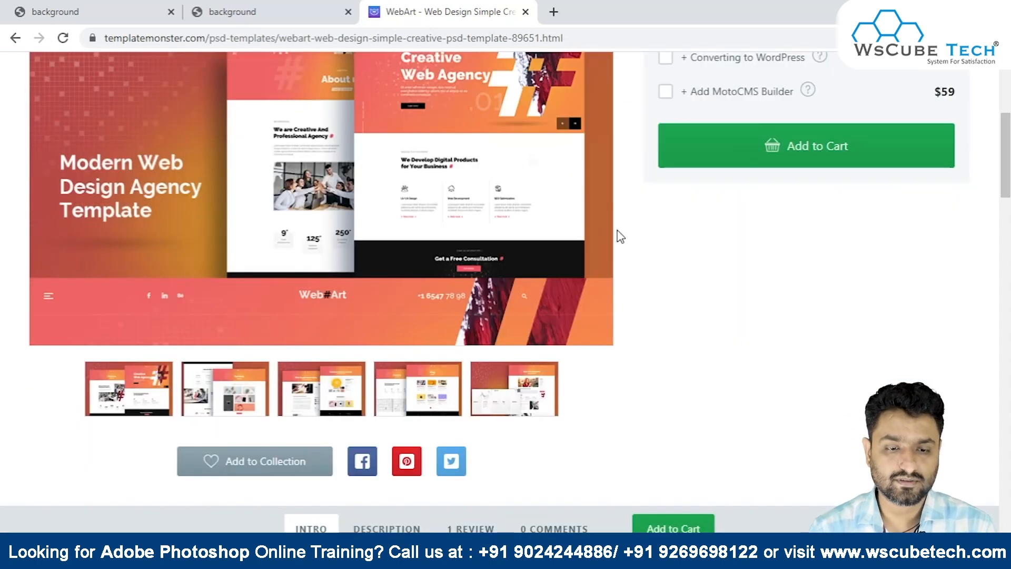
scroll(194, 319, up, 6)
scroll(194, 319, down, 3)
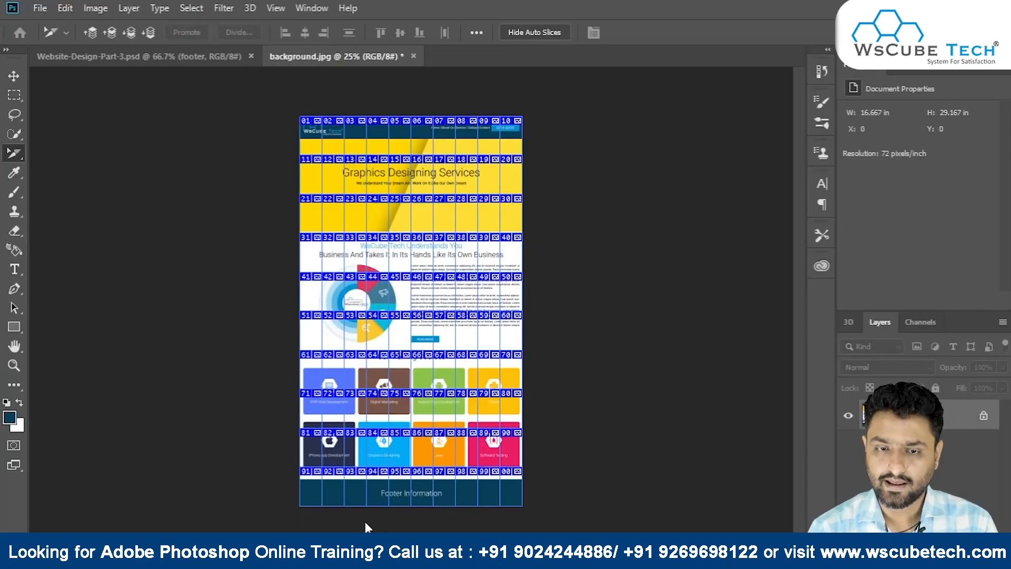
Create a new 1400 x 2000 pixel Photoshop document at 72 pixels/inch in RGB Color with a white background.
key(ctrl+n)
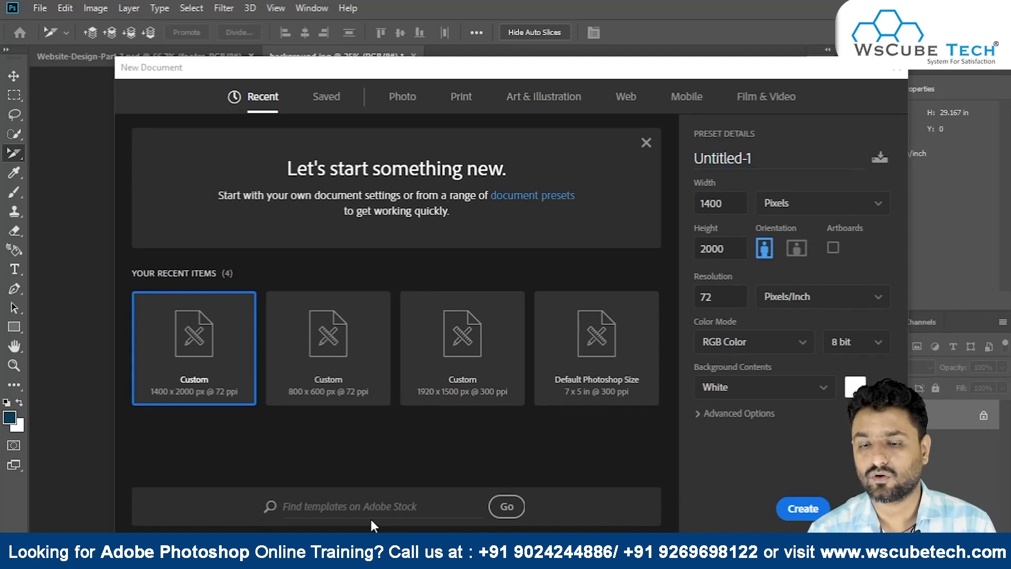
key(Tab)
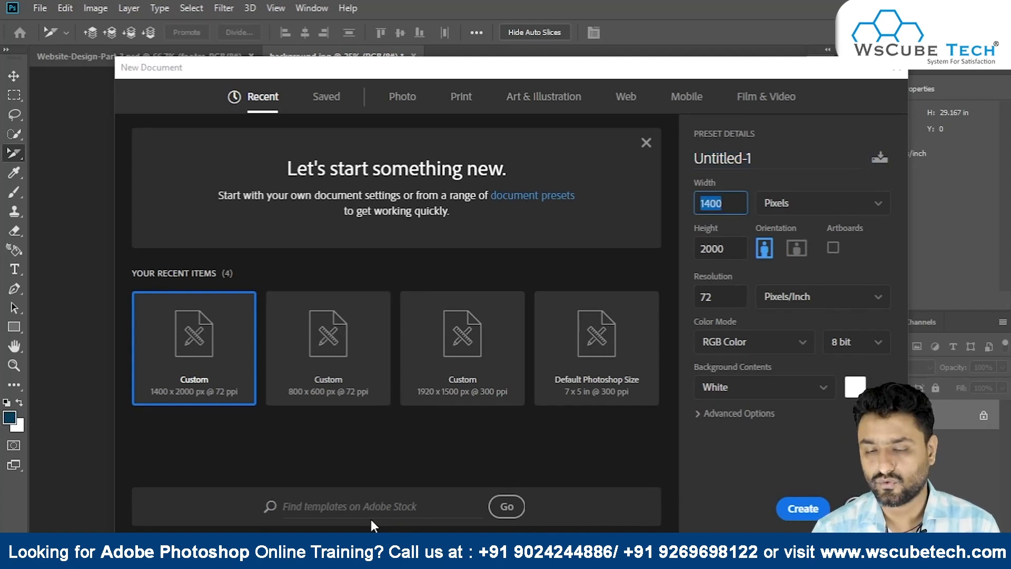
key(Return)
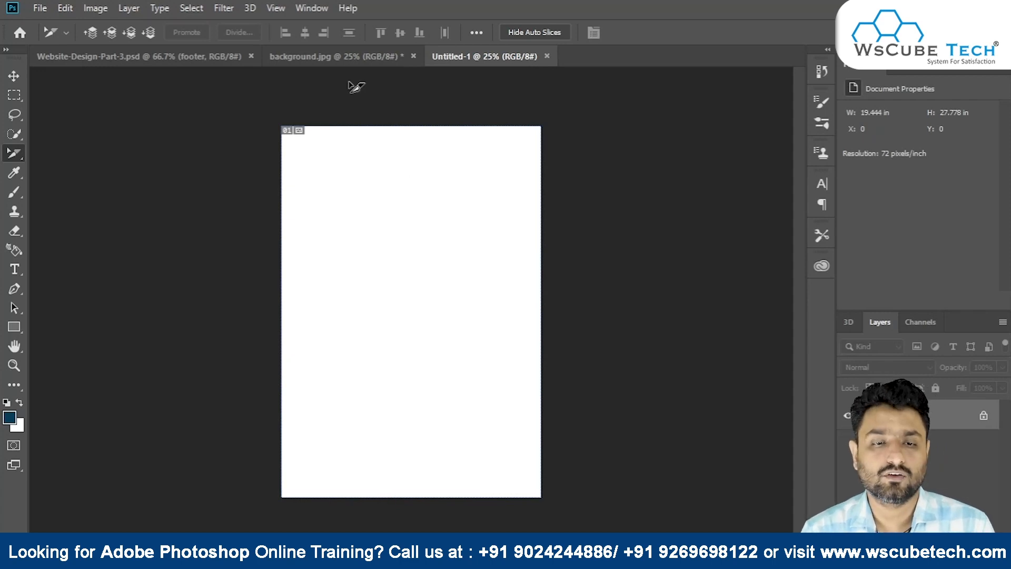
Close the sliced background.jpg document without saving its changes.
click(350, 59)
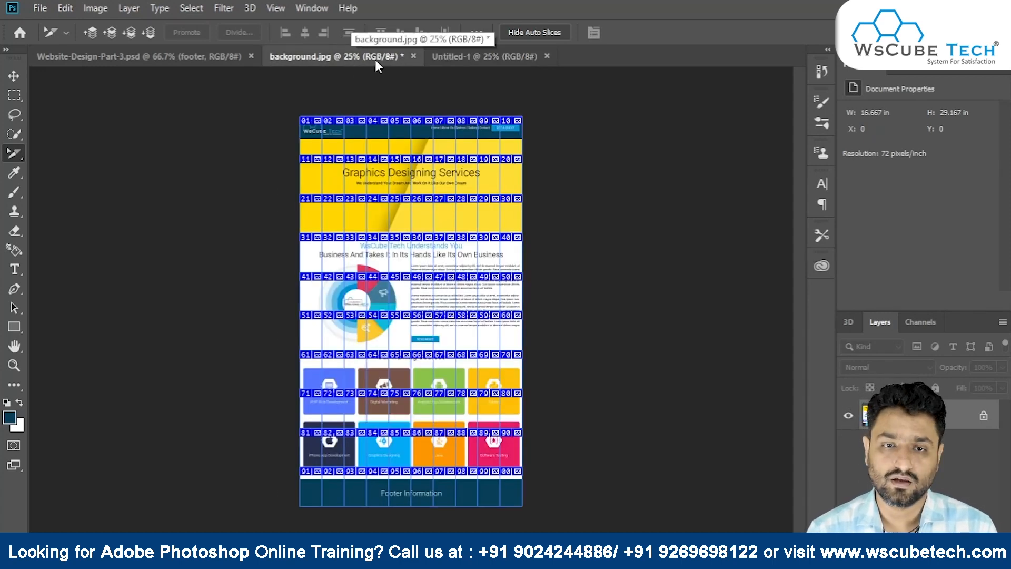
click(413, 56)
click(493, 221)
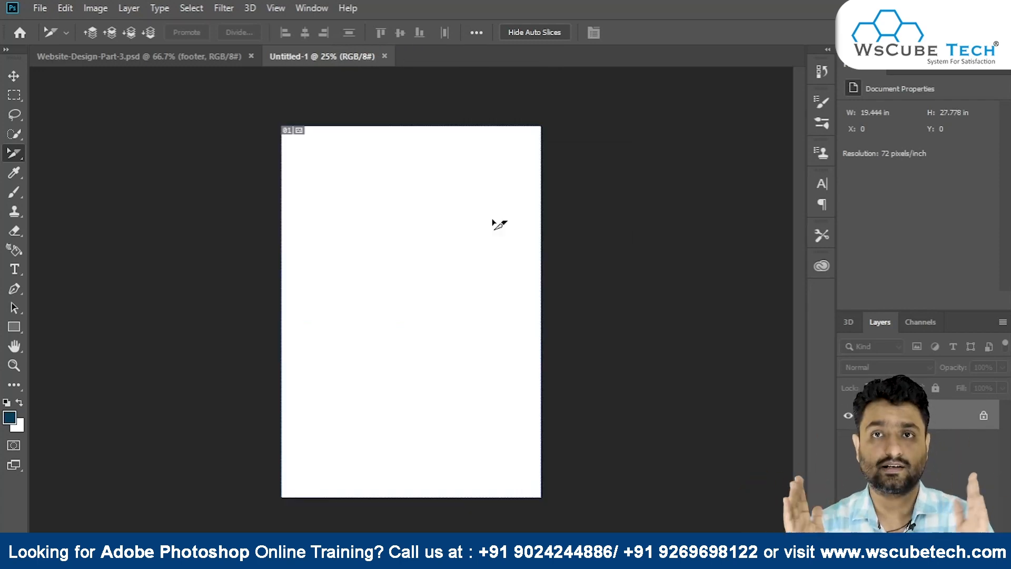
Review the overall page layout in Website-Design-Part-3.psd and return to the blank Untitled-1 document.
click(238, 51)
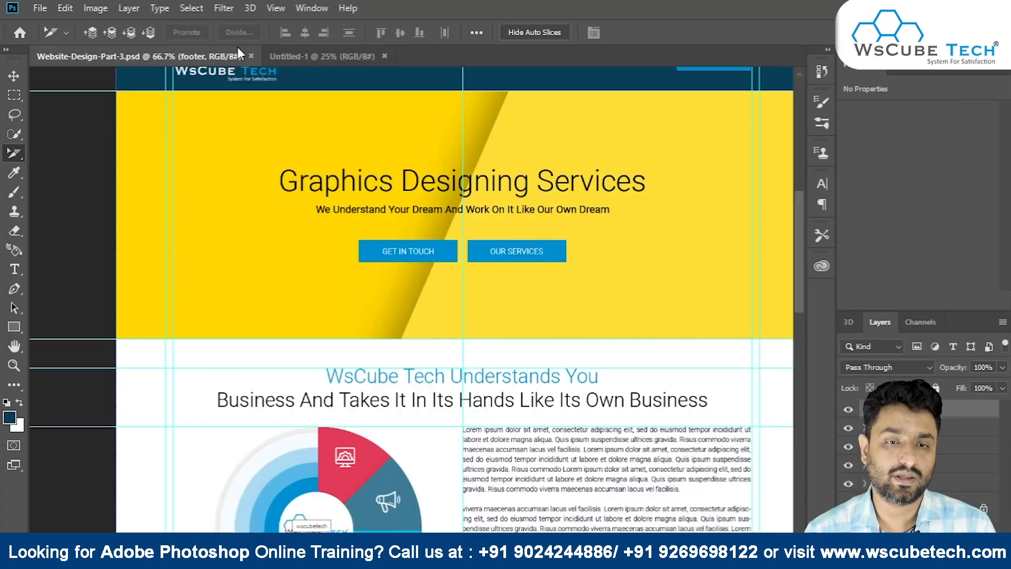
key(ctrl+minus)
key(ctrl+minus)
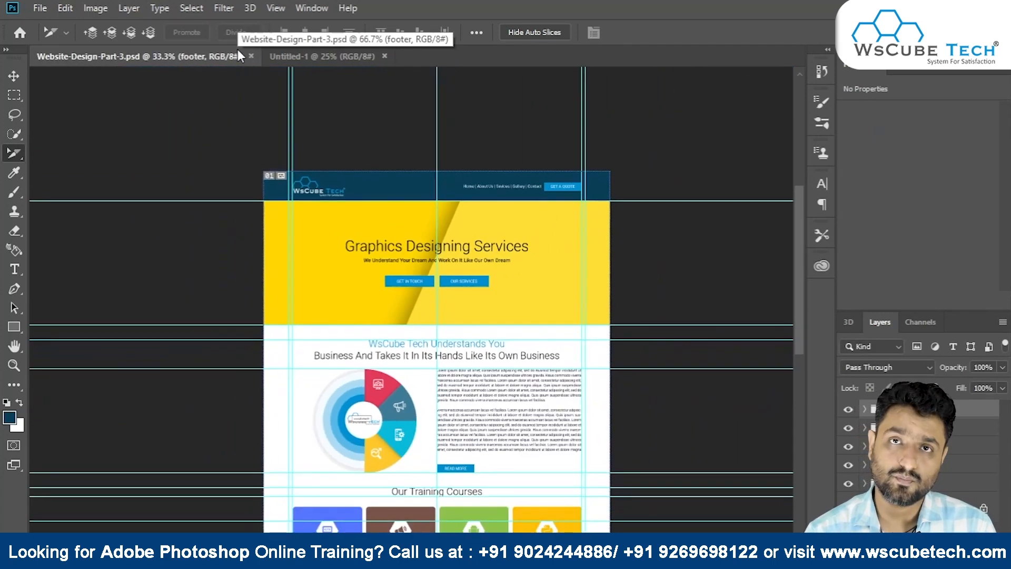
click(278, 53)
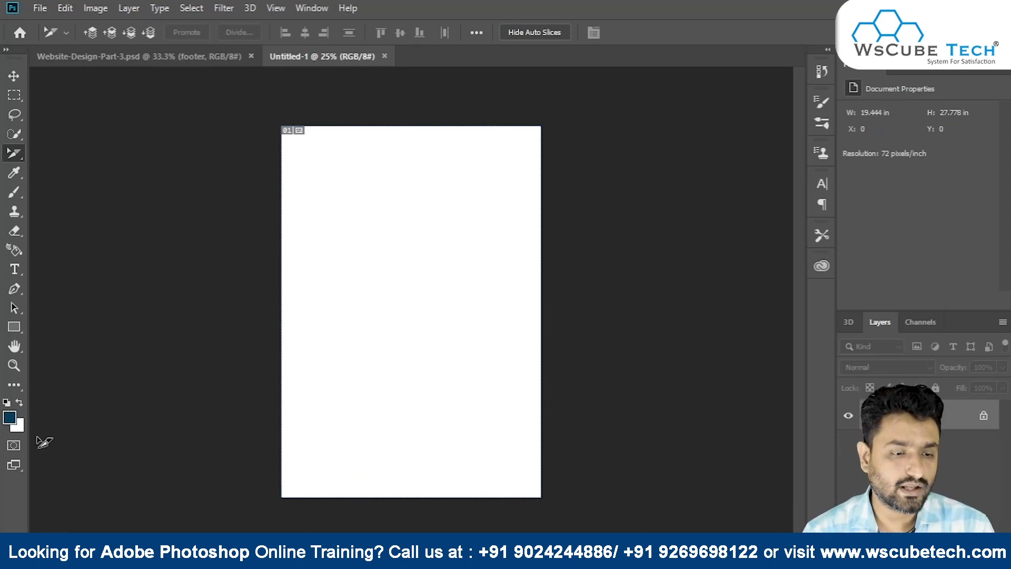
Switch to the browser and open wscubetech.com in a new tab as a colour reference.
click(10, 417)
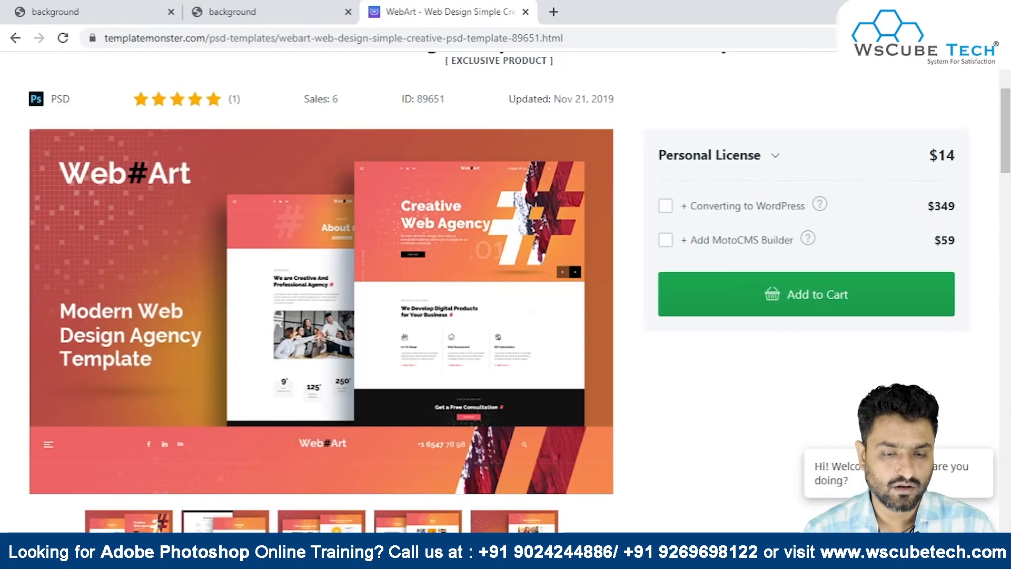
click(563, 12)
text(wscubetec)
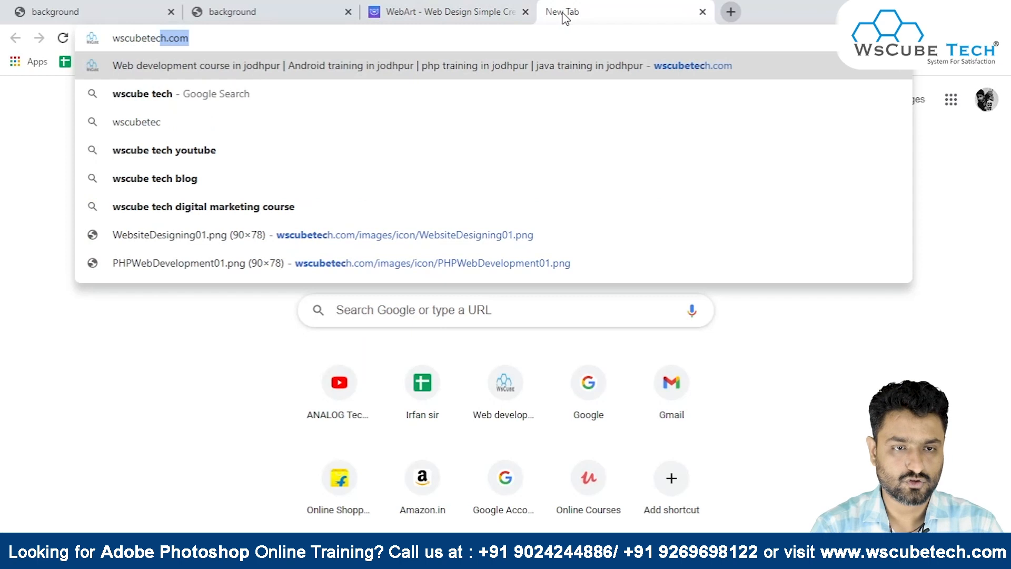
text(h.com)
key(Return)
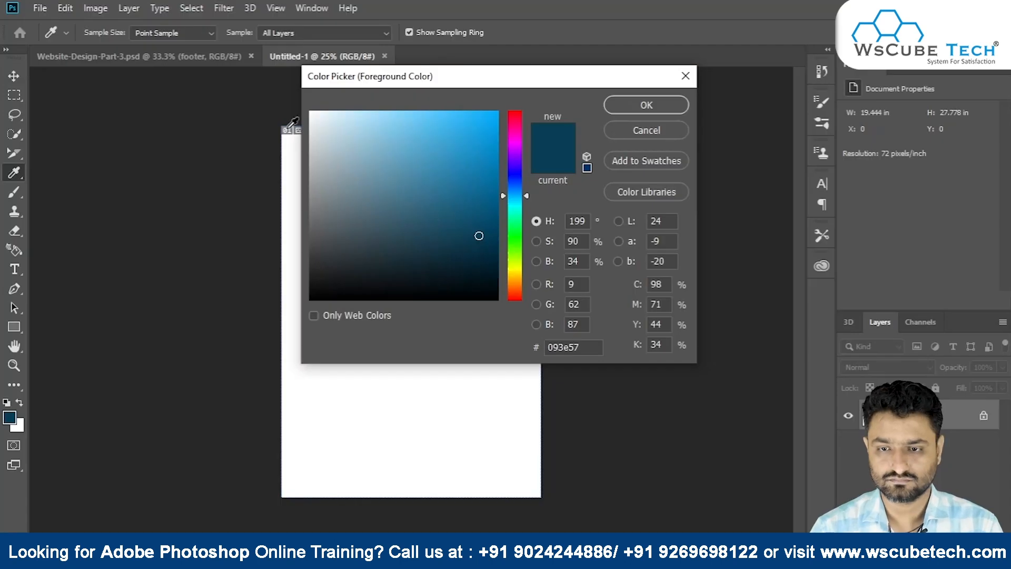
Paste the captured screenshot of the wscubetech.com page into a new Photoshop document, dismissing the open colour picker first.
click(628, 128)
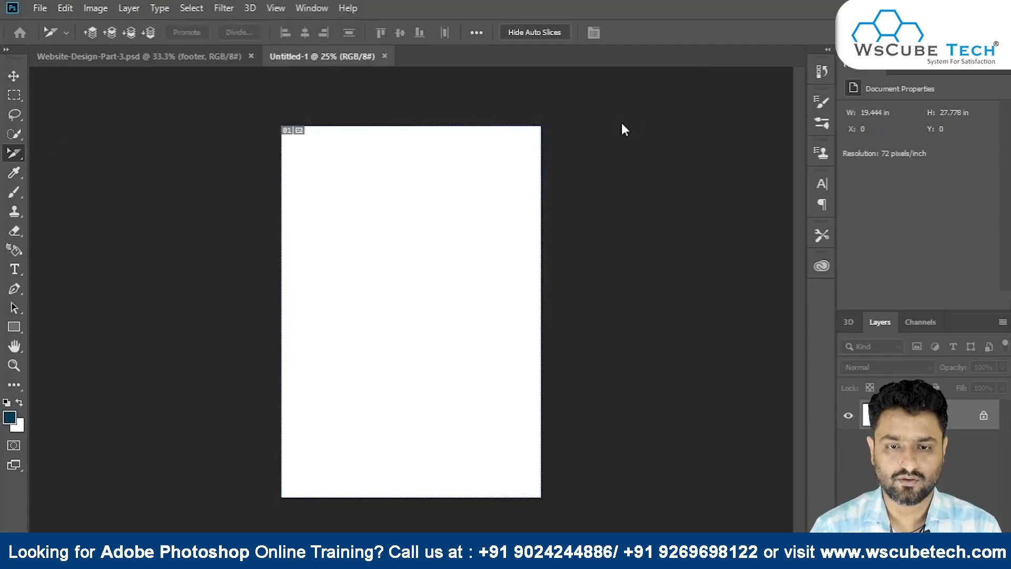
key(ctrl+n)
key(Return)
key(ctrl+v)
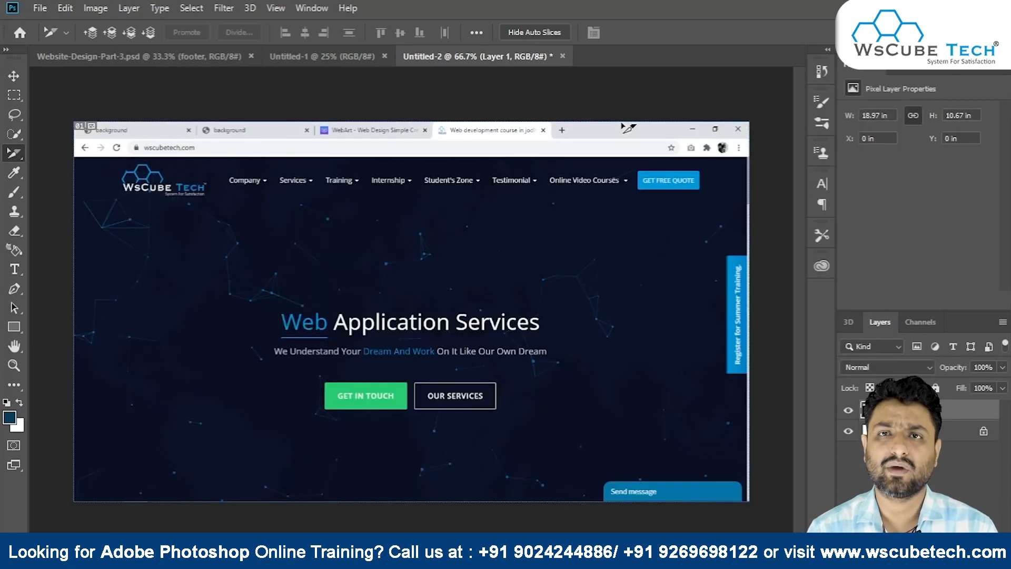
Sample the website's dark navy as the foreground colour and close the screenshot document without saving.
key(i)
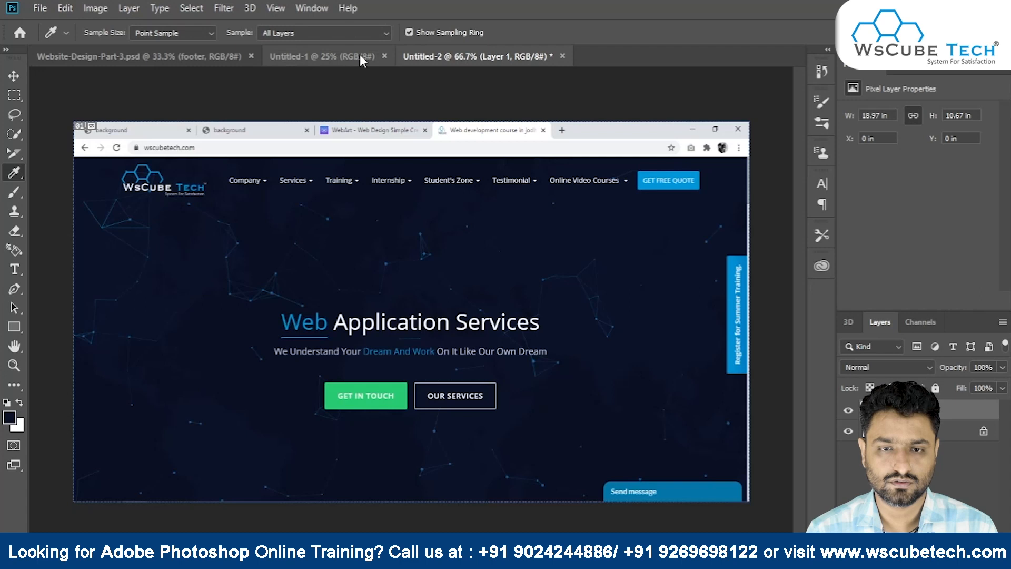
click(563, 56)
click(499, 223)
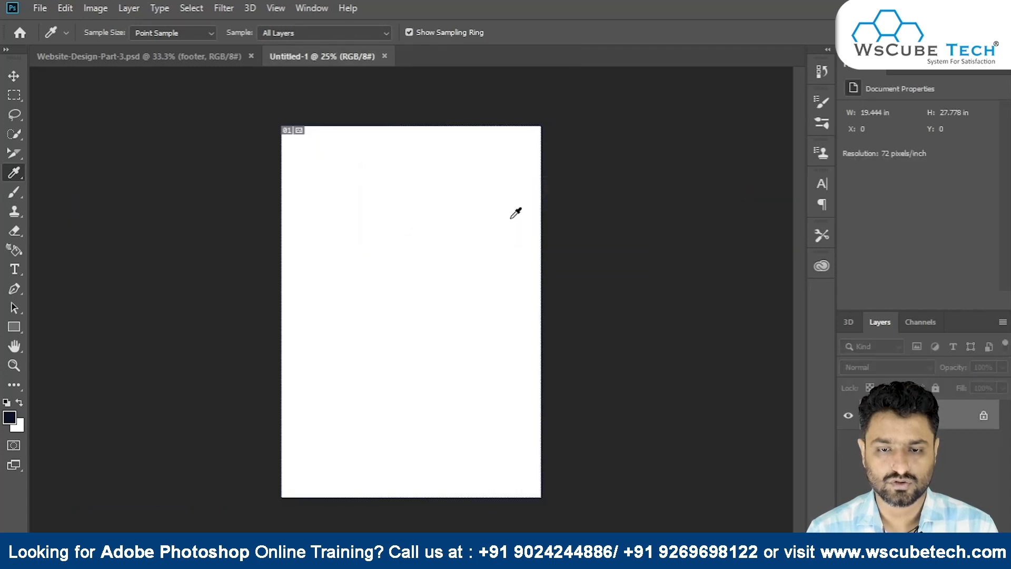
Fill the blank canvas with a vertical linear gradient from dark navy at the top to white at the bottom.
key(g)
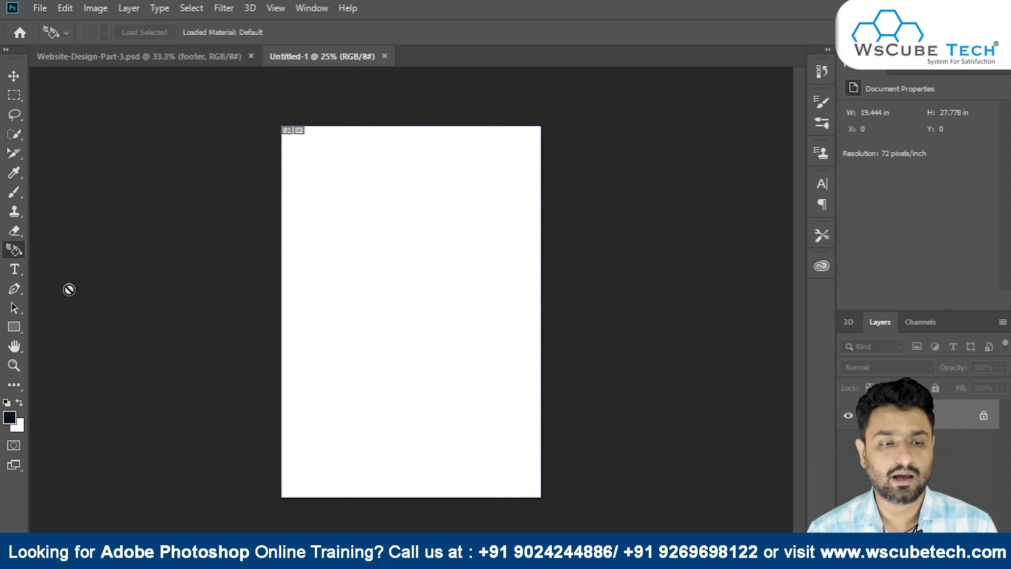
right_click(8, 267)
click(7, 249)
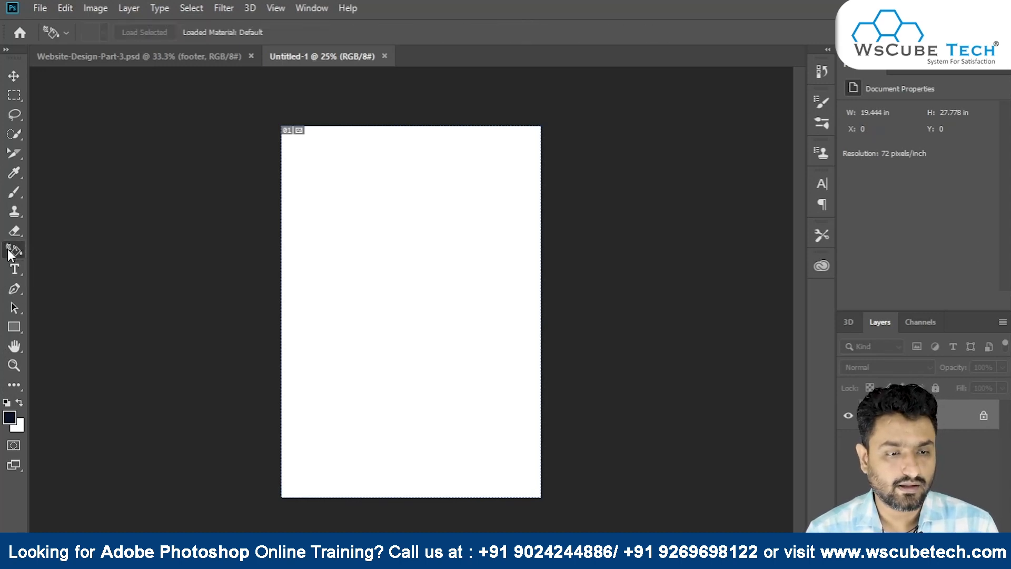
click(16, 386)
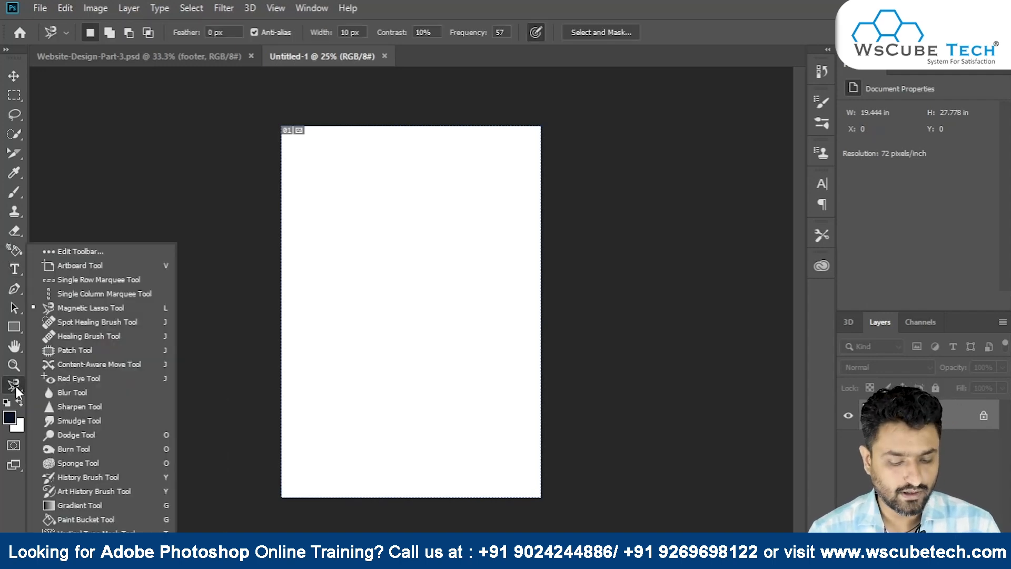
key(Escape)
click(16, 387)
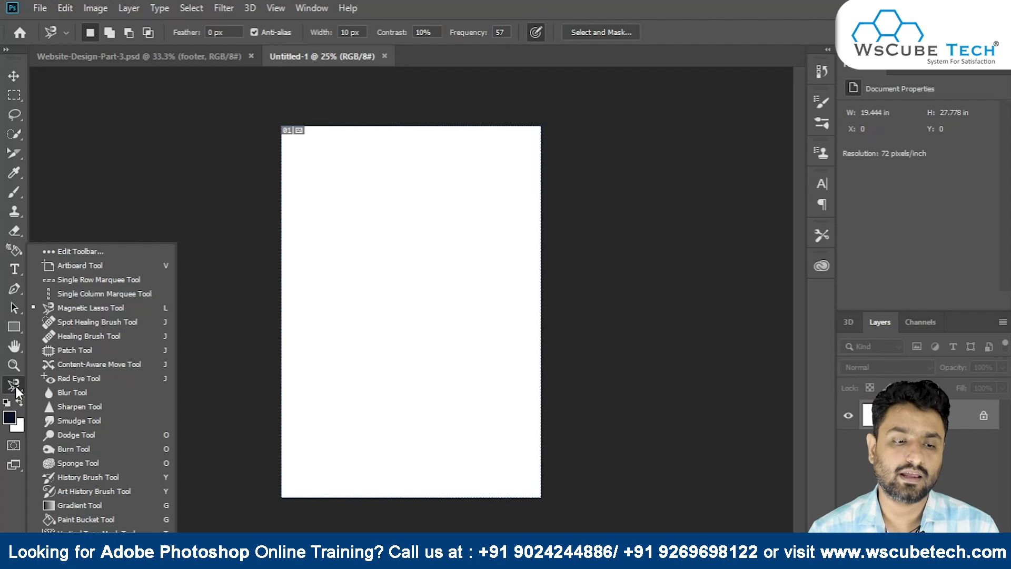
click(112, 504)
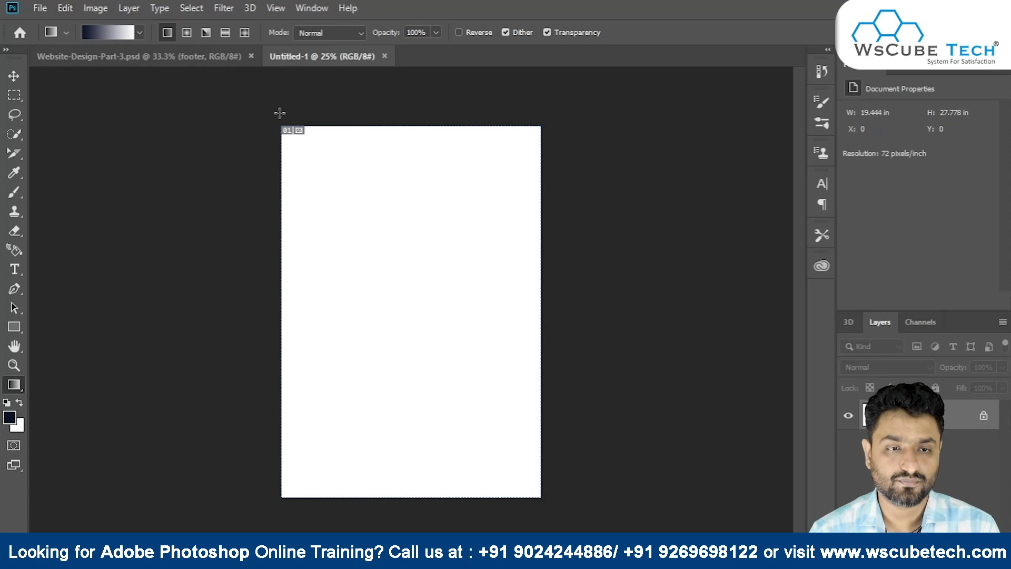
click(138, 32)
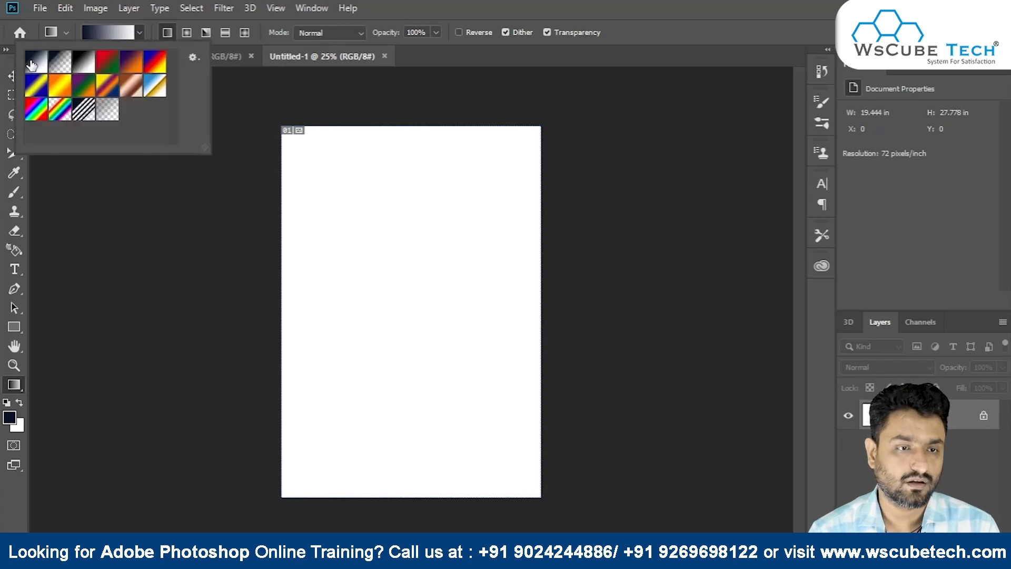
click(140, 33)
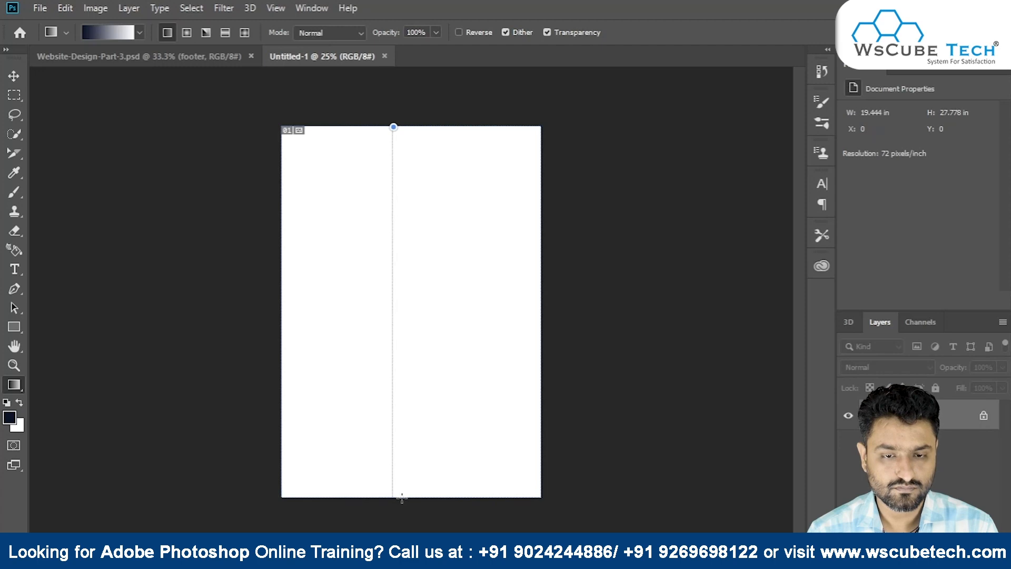
drag(402, 497, 402, 498)
key(ctrl+plus)
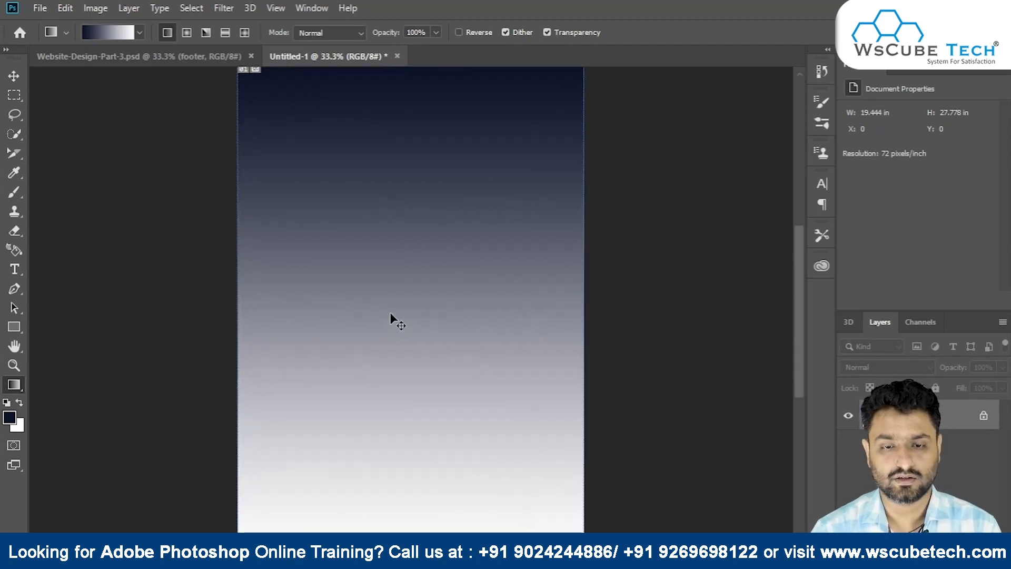
scroll(391, 314, up, 2)
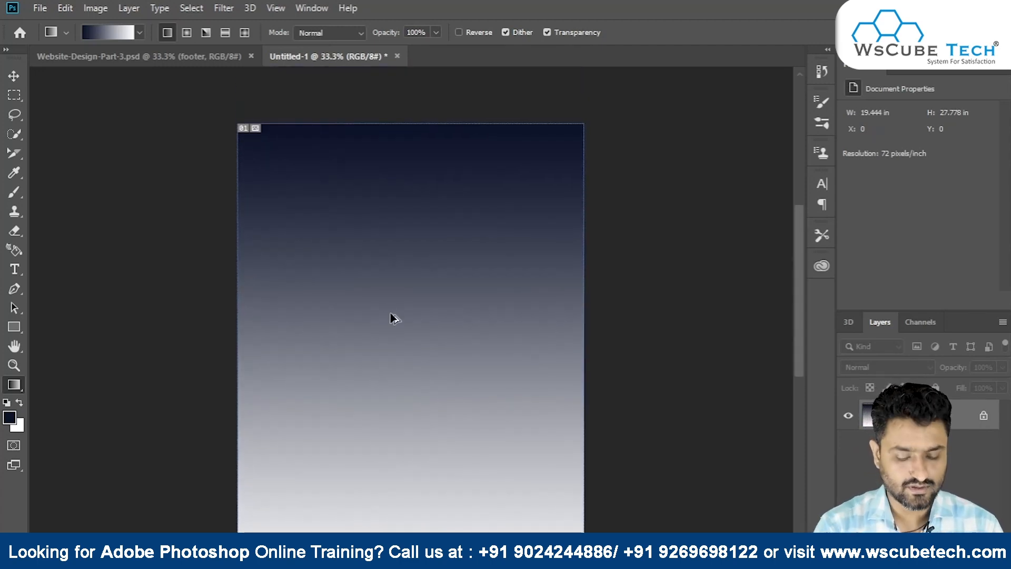
Resize the canvas to 1400 x 1400 pixels, accepting the clipping.
key(ctrl+alt+c)
click(537, 188)
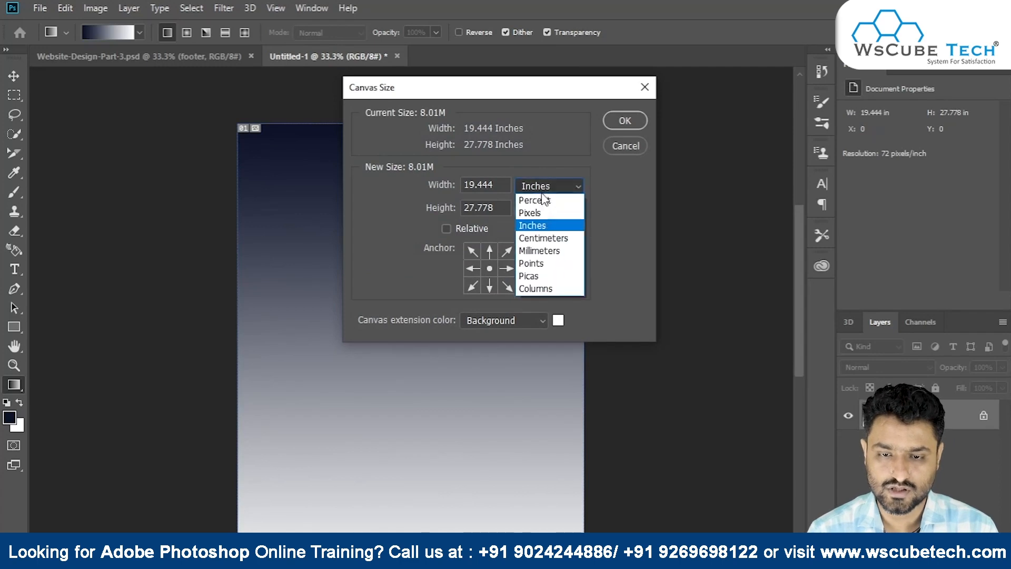
click(540, 214)
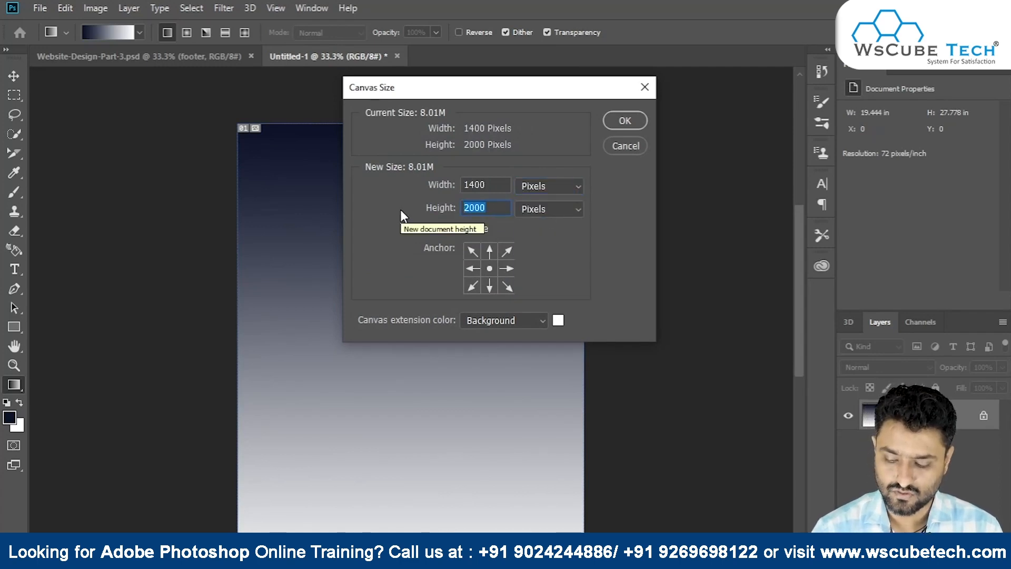
text(1400)
key(Return)
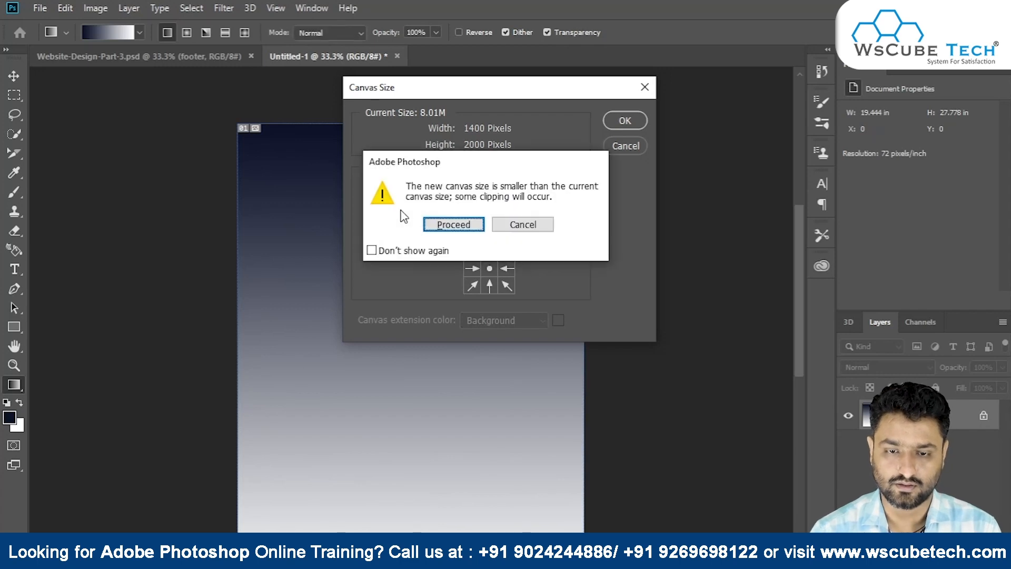
key(Return)
Open background.jpg from the website-html folder as a separate Photoshop document.
key(v)
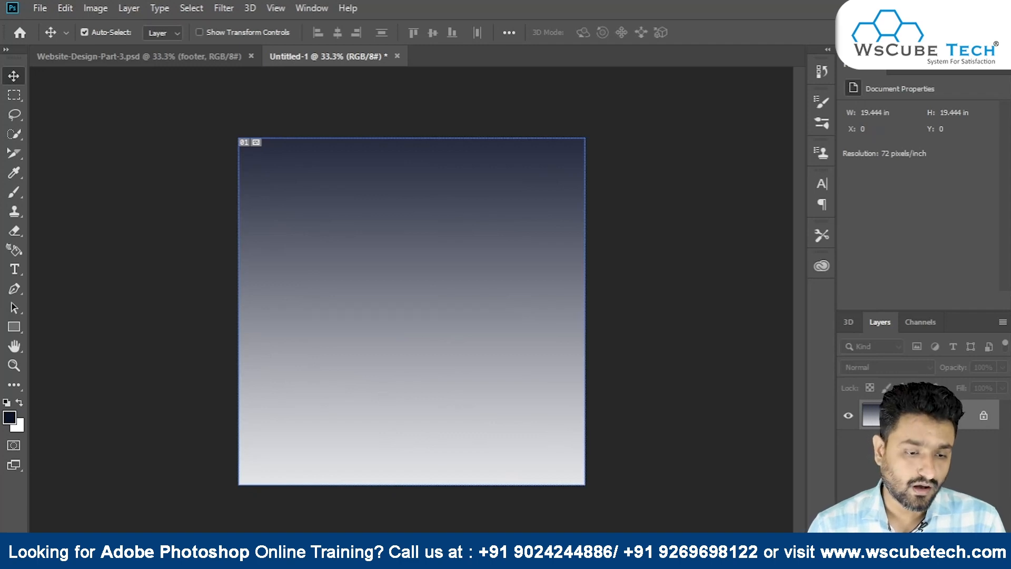
mouse_move(158, 558)
click(79, 508)
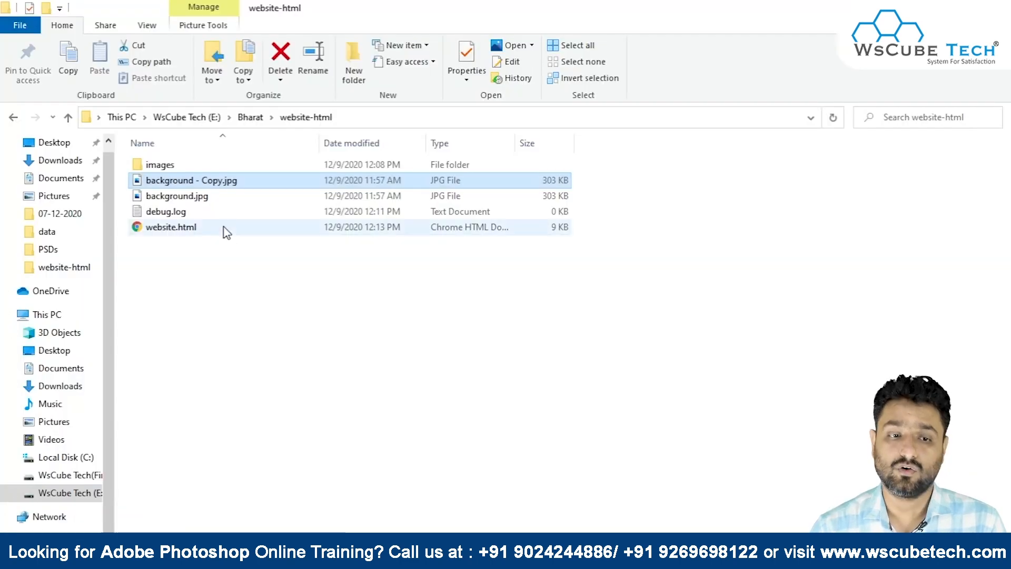
click(210, 199)
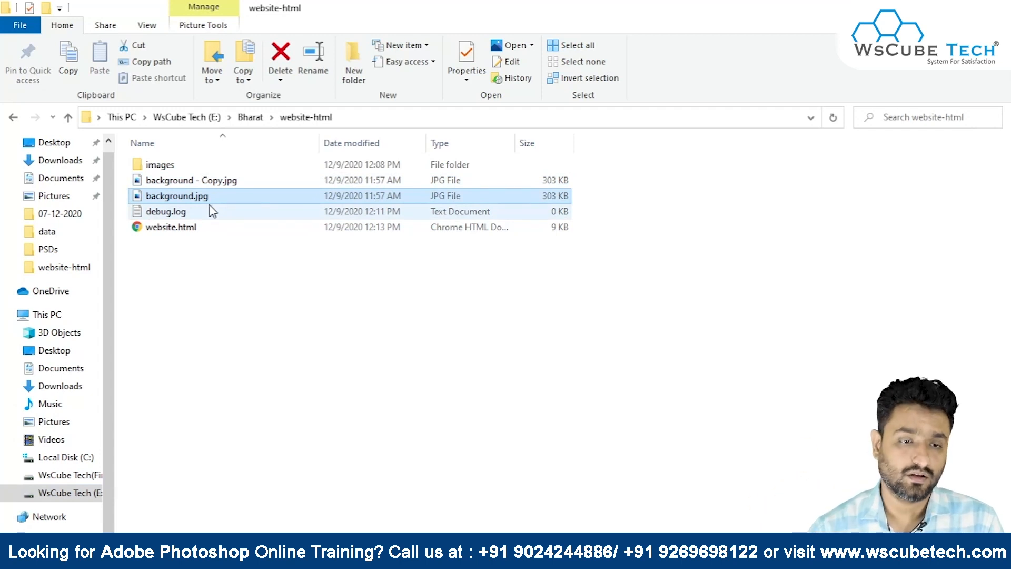
drag(210, 197, 267, 213)
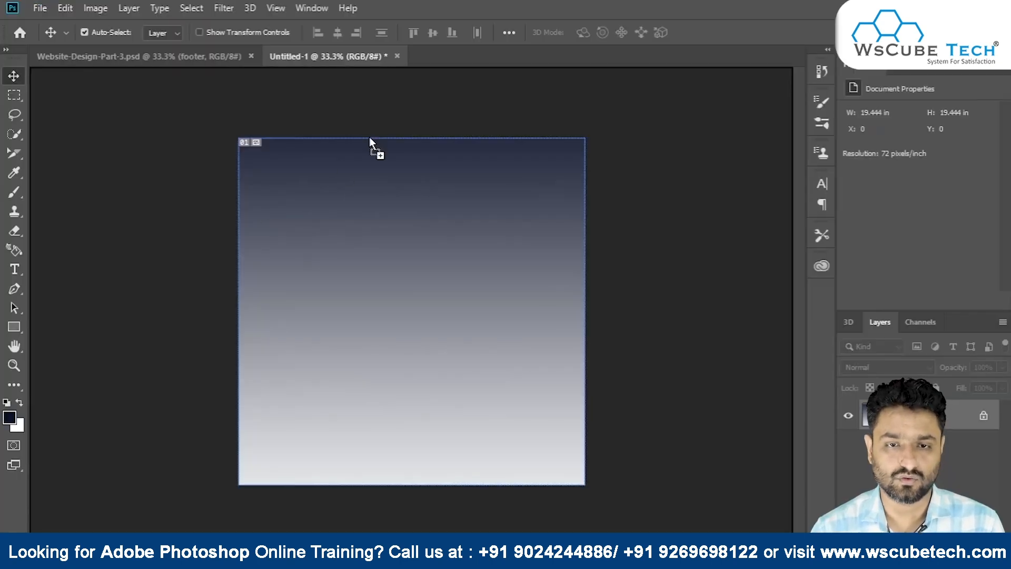
drag(369, 137, 469, 61)
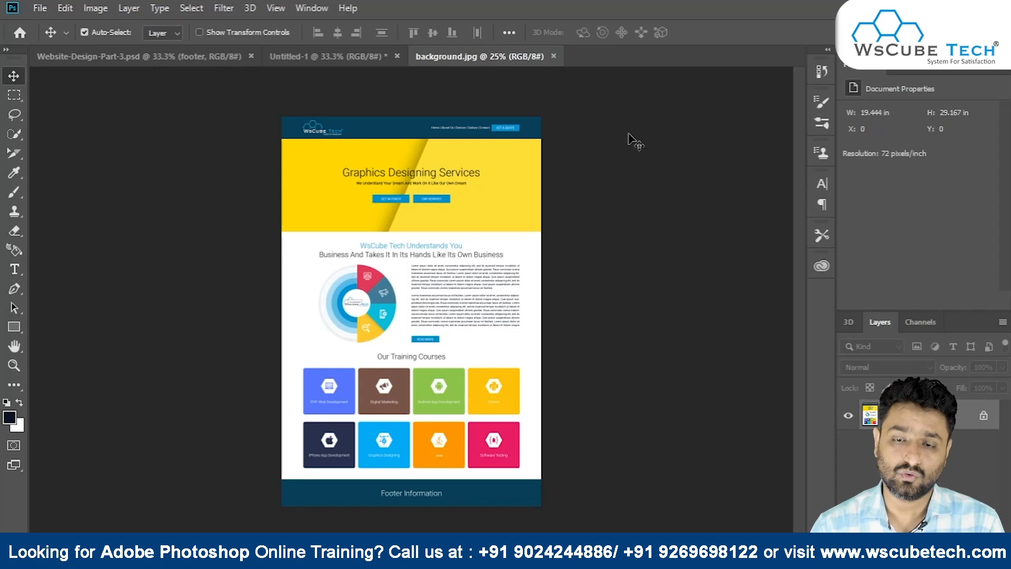
Unlock the background.jpg layer and copy the page design into the gradient document.
click(983, 416)
drag(428, 301, 460, 327)
drag(467, 367, 465, 284)
Show the rulers and set their units to pixels.
key(ctrl+r)
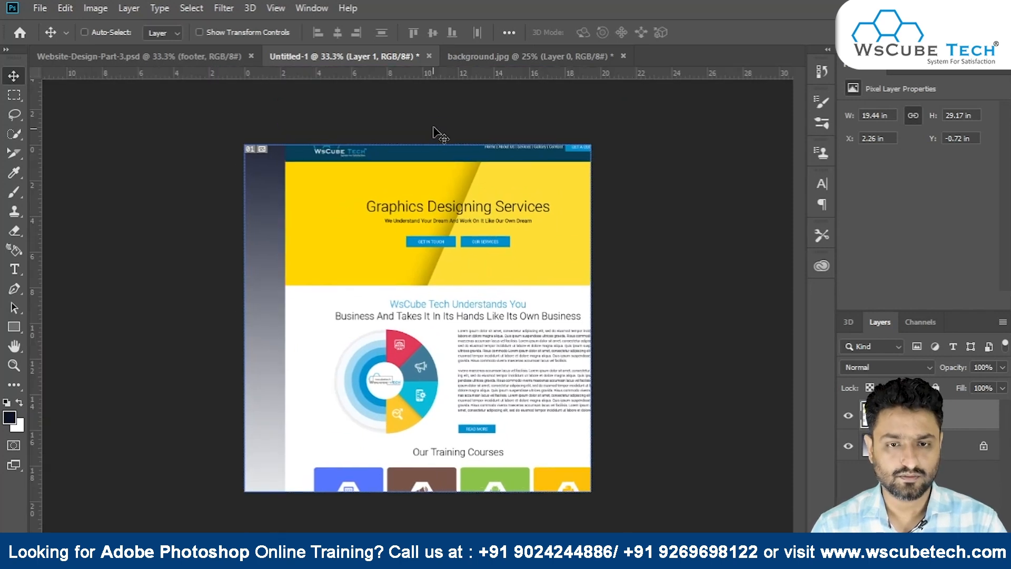
right_click(444, 82)
click(461, 88)
Scale the pasted page design down proportionally to about 793 px wide, moving it over the gradient.
key(ctrl+t)
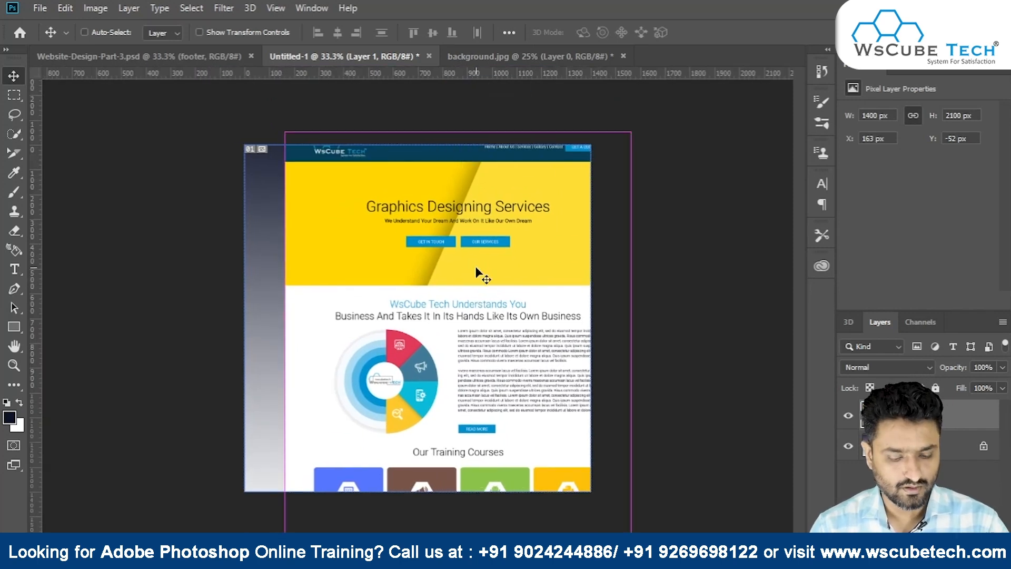
drag(287, 127, 448, 305)
drag(486, 362, 355, 178)
drag(291, 145, 309, 171)
key(Return)
Check the reduced page design up close and reposition it on the gradient canvas.
key(ctrl+plus)
key(ctrl+plus)
drag(382, 259, 476, 276)
key(ctrl+minus)
drag(491, 363, 548, 311)
Scale the page design down further to about 664 x 996 px, keeping its proportions.
key(ctrl+t)
key(ctrl+minus)
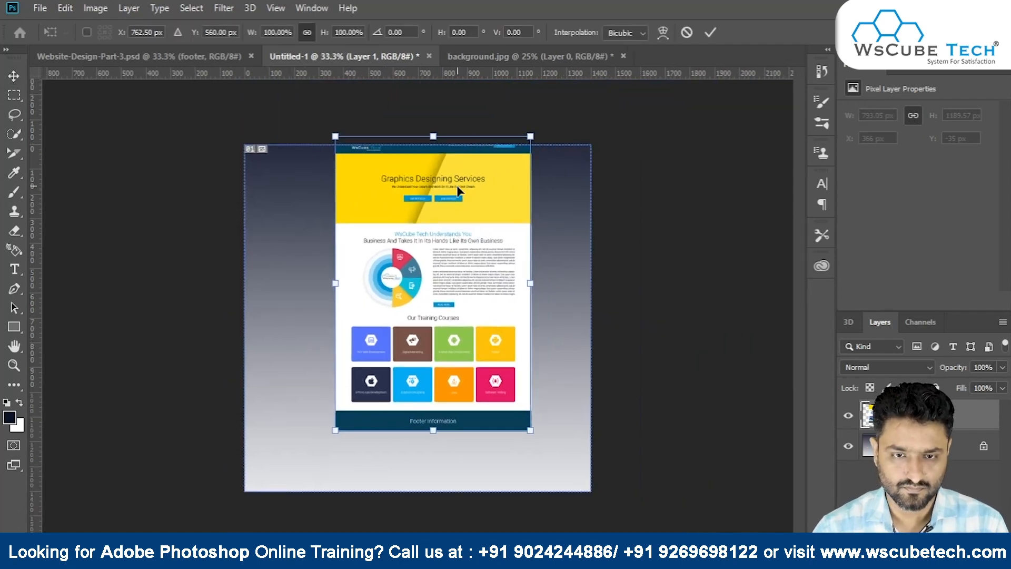
drag(335, 150, 376, 180)
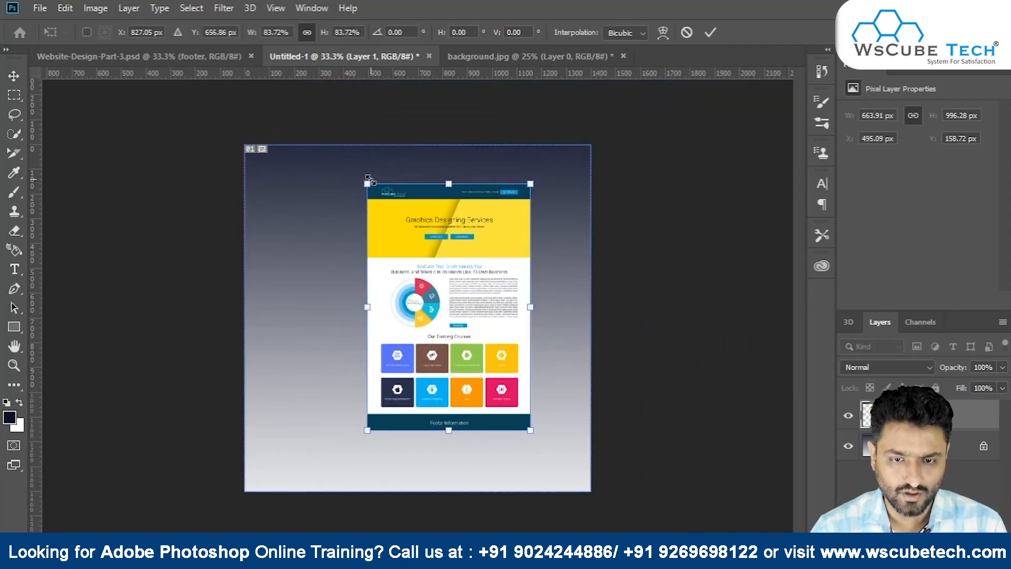
key(Return)
Position the page design in the right half of the gradient canvas and deselect its layer.
drag(458, 309, 496, 315)
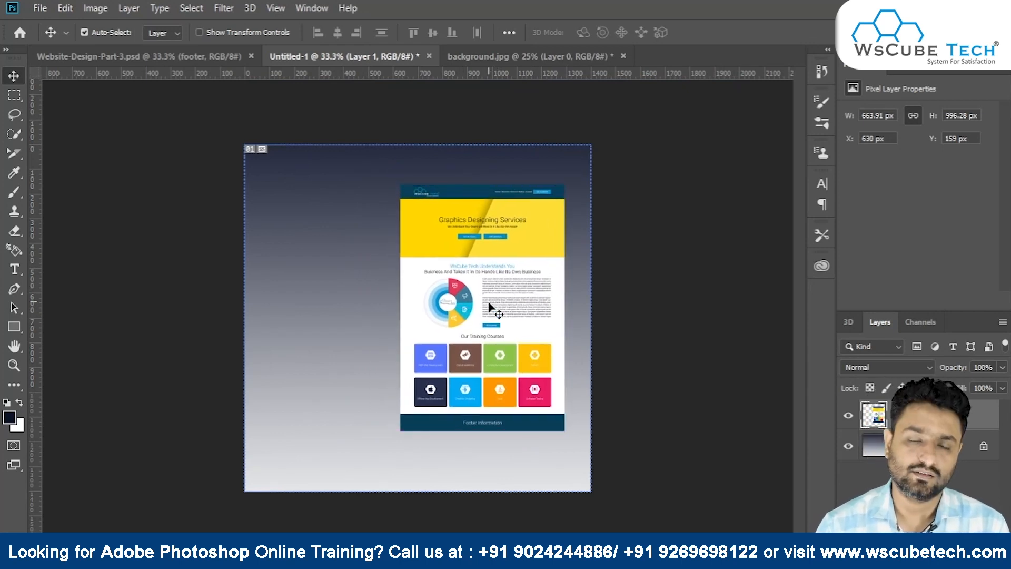
click(397, 486)
mouse_move(491, 359)
mouse_down()
mouse_move(472, 354)
mouse_move(480, 357)
mouse_up()
click(369, 448)
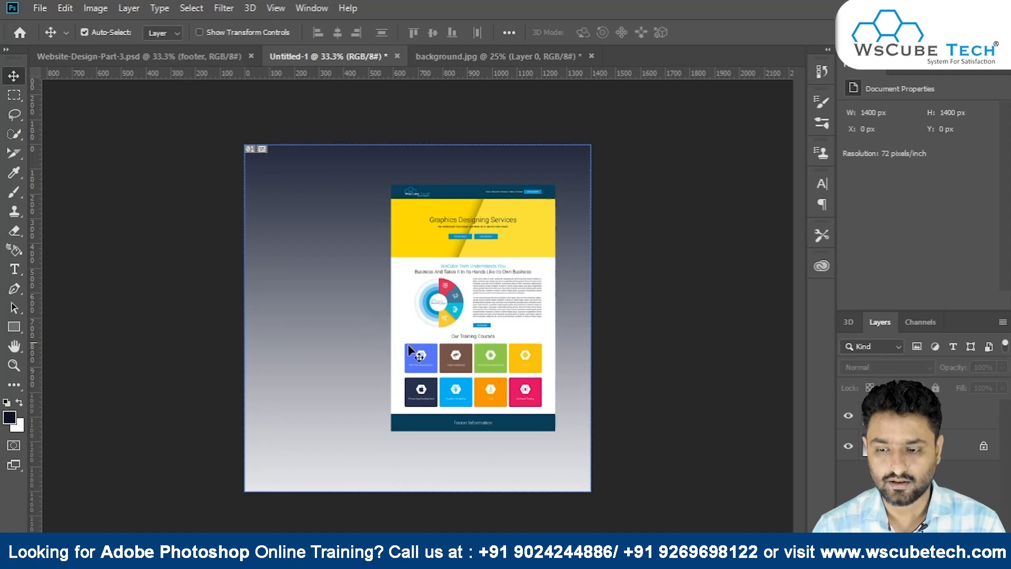
Refill the Background layer with a vertical linear gradient running from deep blue at the top to white at the bottom.
click(921, 445)
key(g)
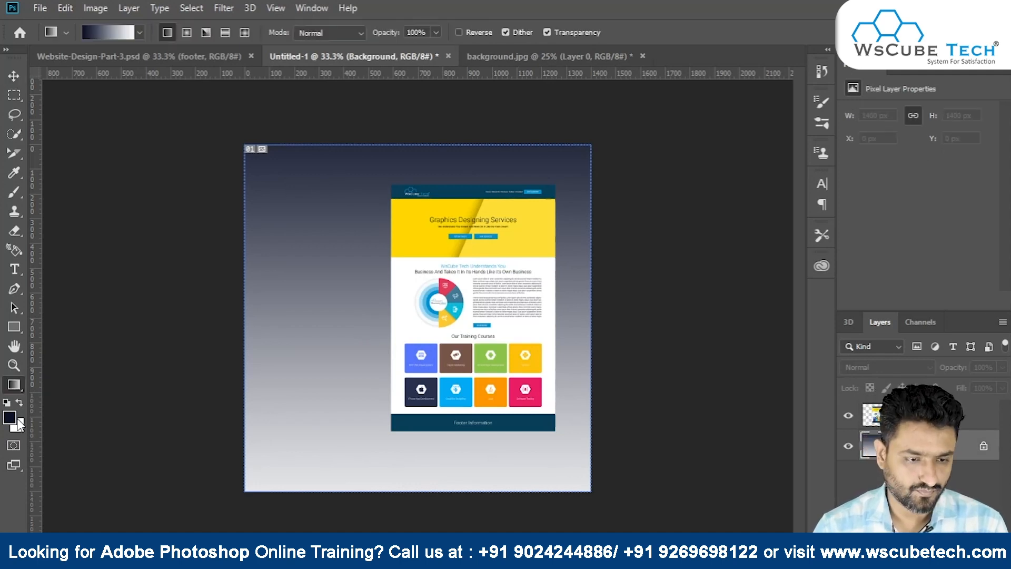
click(9, 417)
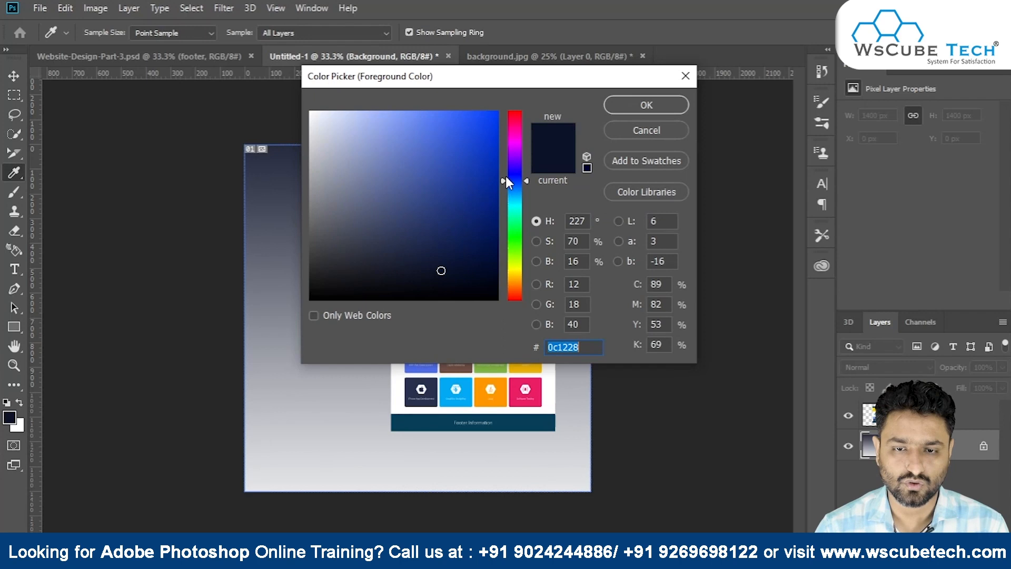
drag(445, 221, 478, 131)
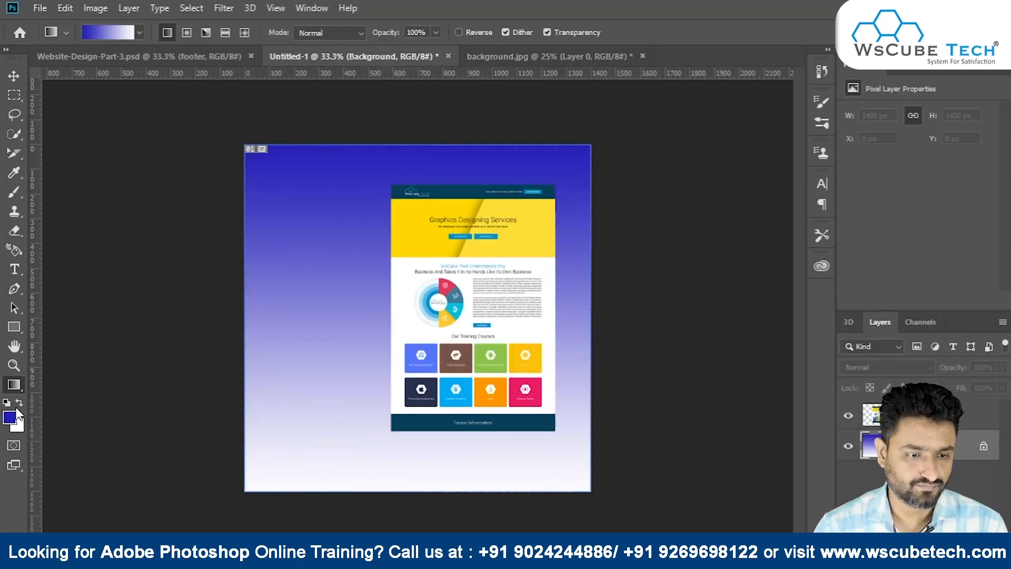
click(9, 418)
mouse_move(464, 160)
mouse_down()
mouse_move(474, 151)
mouse_move(485, 192)
mouse_up()
click(644, 105)
drag(402, 141, 414, 499)
drag(385, 255, 386, 363)
key(ctrl+z)
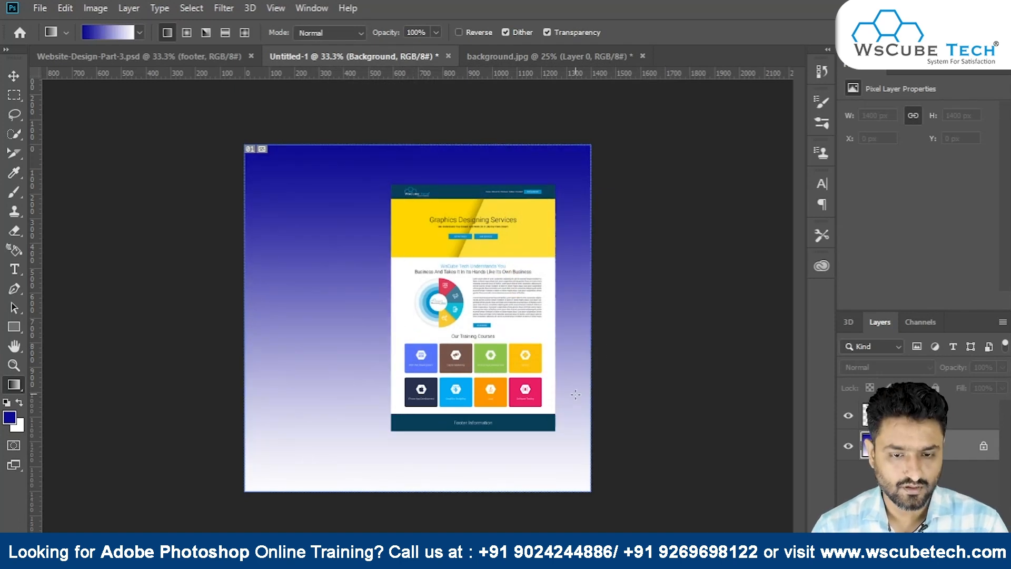
Move the page design layer to about X 504 px, Y 231 px on the gradient canvas.
key(v)
drag(484, 350, 489, 350)
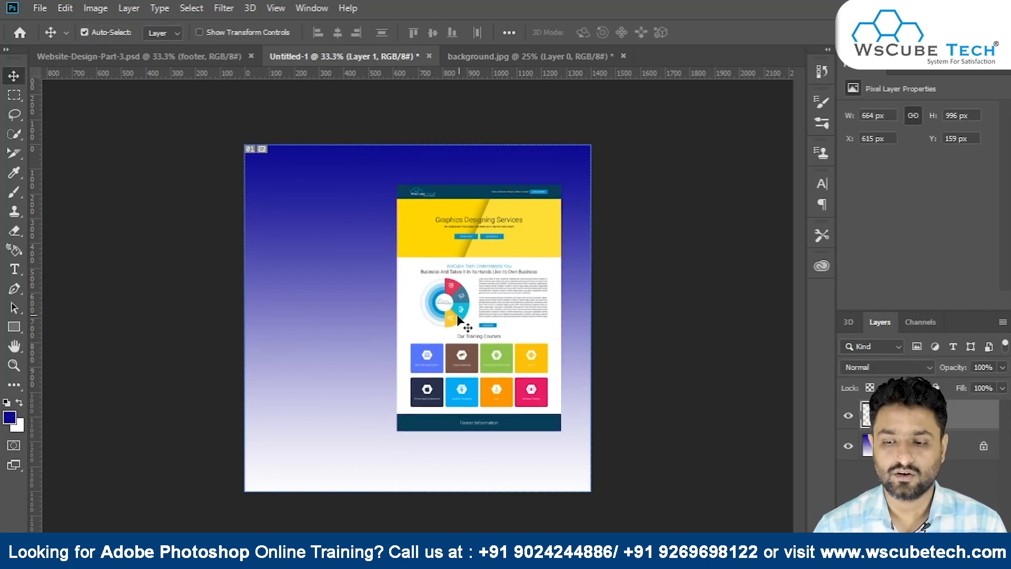
scroll(458, 319, up, 1)
scroll(459, 319, up, 1)
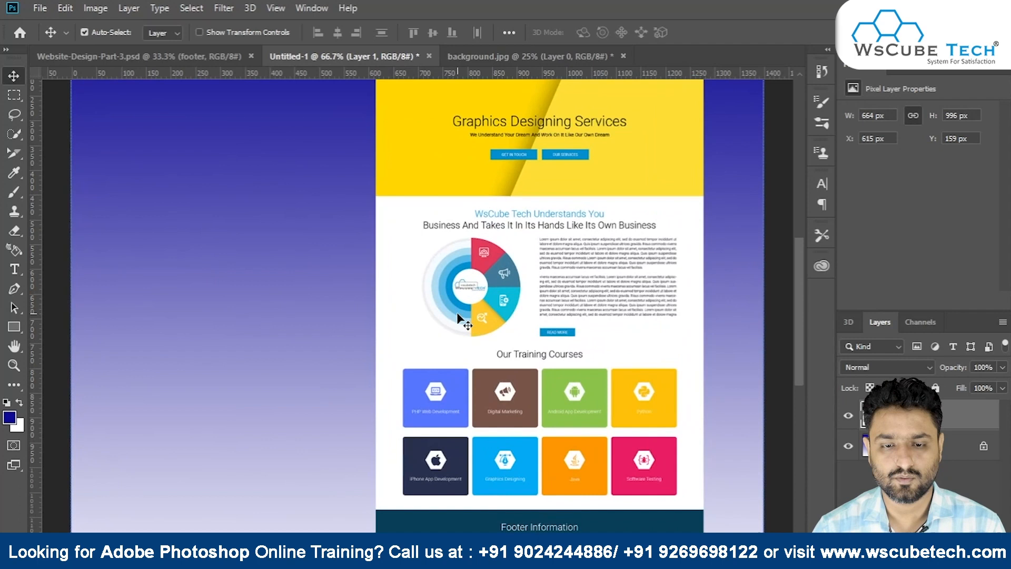
key(space)
drag(491, 318, 397, 277)
drag(453, 336, 398, 373)
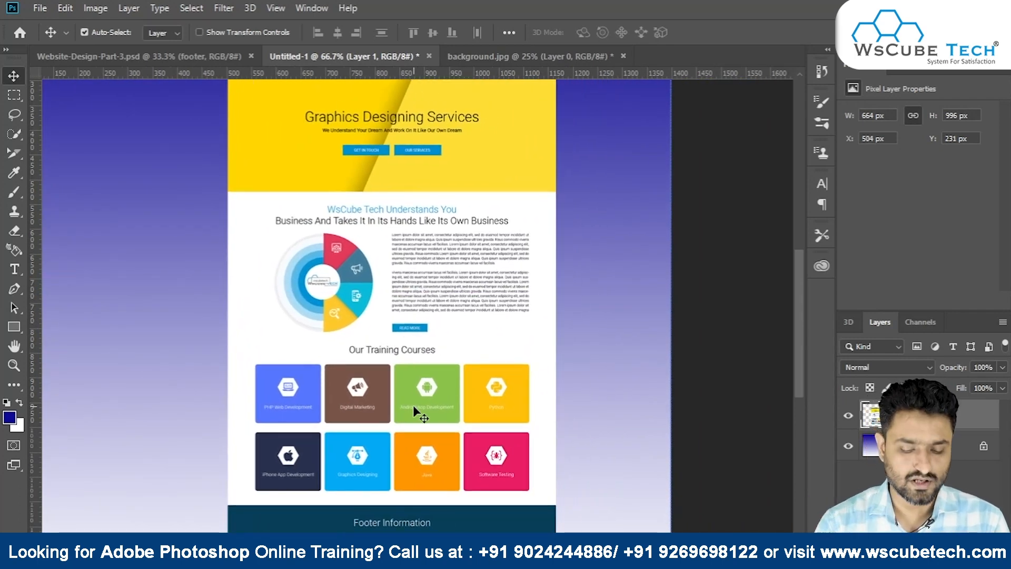
Duplicate the page design layer and shift the copy horizontally, ending in the left part of the canvas.
key(ctrl+j)
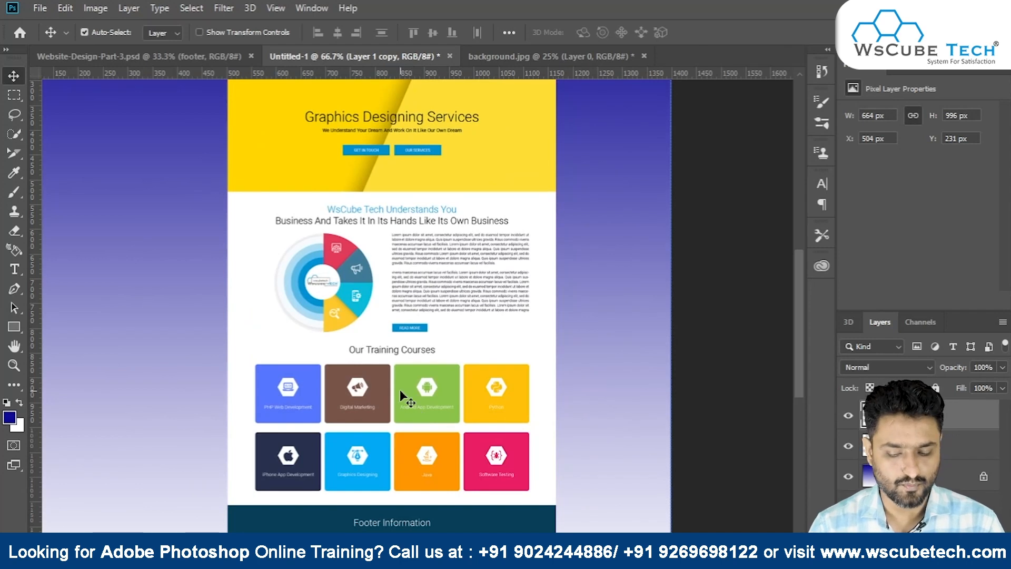
key(shift+Right)
key(shift+Right)
key(shift+Right)
key(shift+Right)
key(shift+Right)
key(shift+Right)
key(shift+Right)
key(shift+Right)
key(shift+Right)
key(shift+Right)
key(shift+Right)
key(shift+Right)
key(shift+Right)
key(shift+Right)
key(shift+Right)
key(shift+Right)
key(shift+Right)
key(shift+Right)
key(shift+Right)
key(shift+Right)
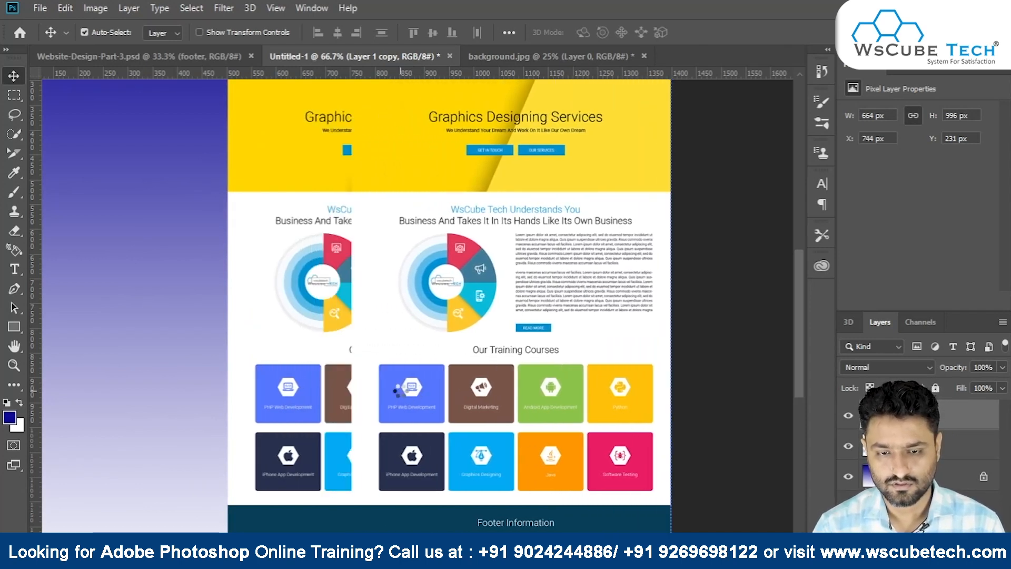
key(shift+Left)
key(shift+Left)
key(shift+Left)
key(shift+Left)
key(shift+Left)
key(shift+Left)
key(shift+Left)
key(shift+Left)
key(shift+Left)
key(shift+Left)
key(shift+Left)
key(shift+Left)
key(shift+Left)
key(shift+Left)
key(shift+Left)
key(shift+Left)
key(shift+Left)
key(shift+Left)
key(shift+Left)
key(shift+Left)
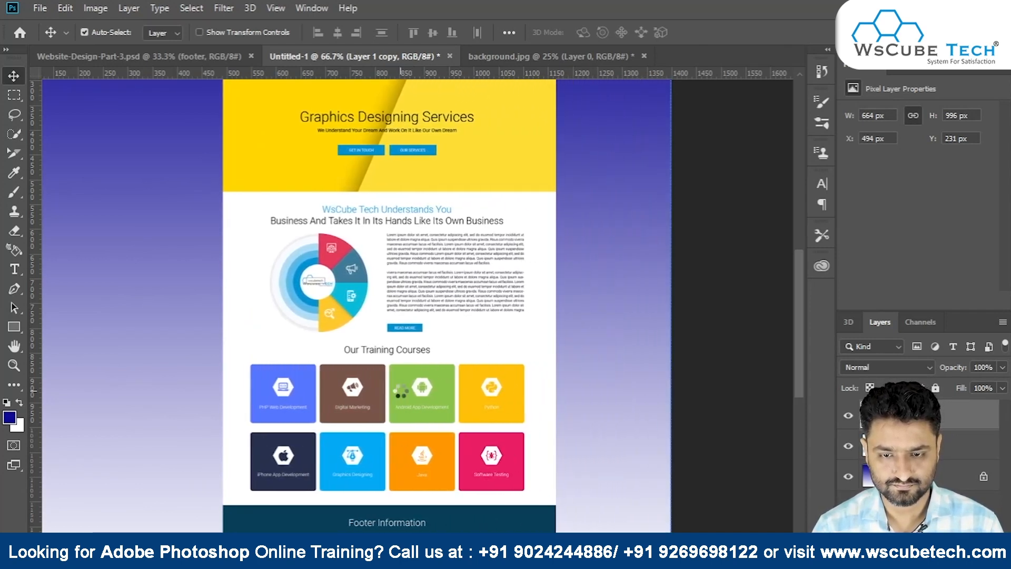
key(shift+Left)
key(shift+Left)
Shift the original page design right behind the copy and scale it down proportionally to about 560 x 840 px.
drag(479, 295, 619, 292)
key(ctrl+minus)
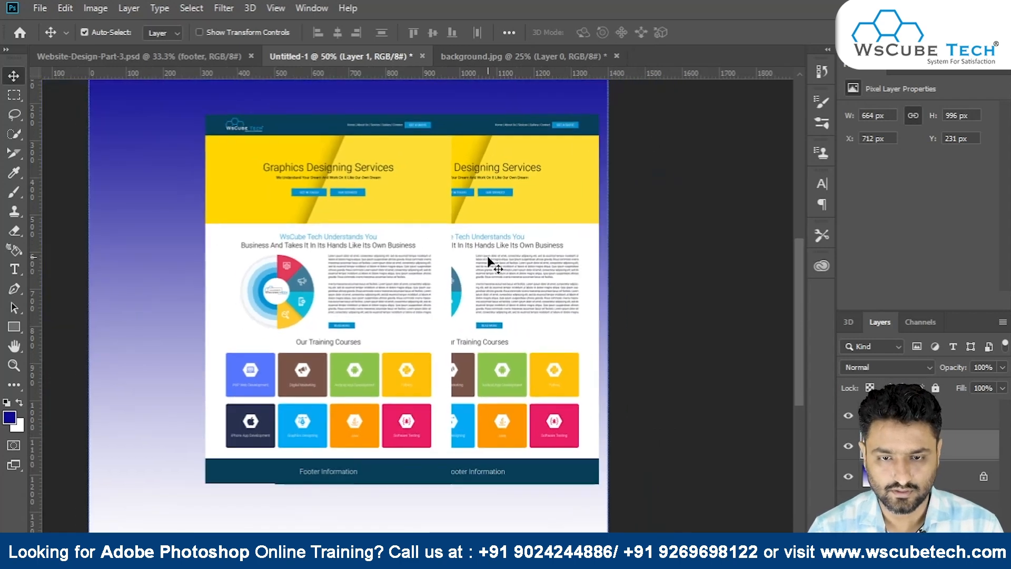
key(ctrl+t)
drag(350, 108, 380, 154)
key(Return)
drag(563, 293, 557, 274)
key(ctrl+t)
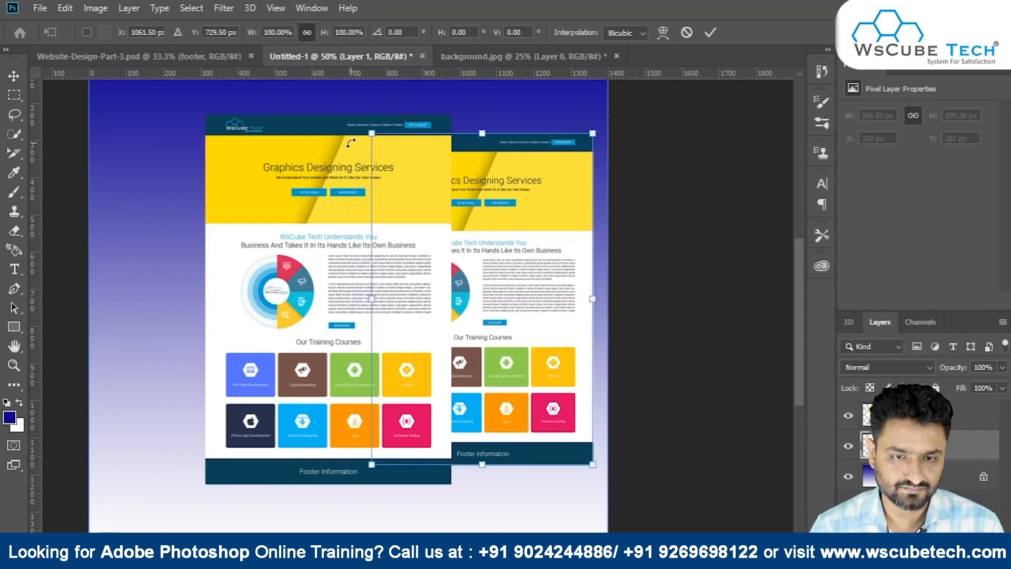
drag(368, 134, 395, 150)
key(Return)
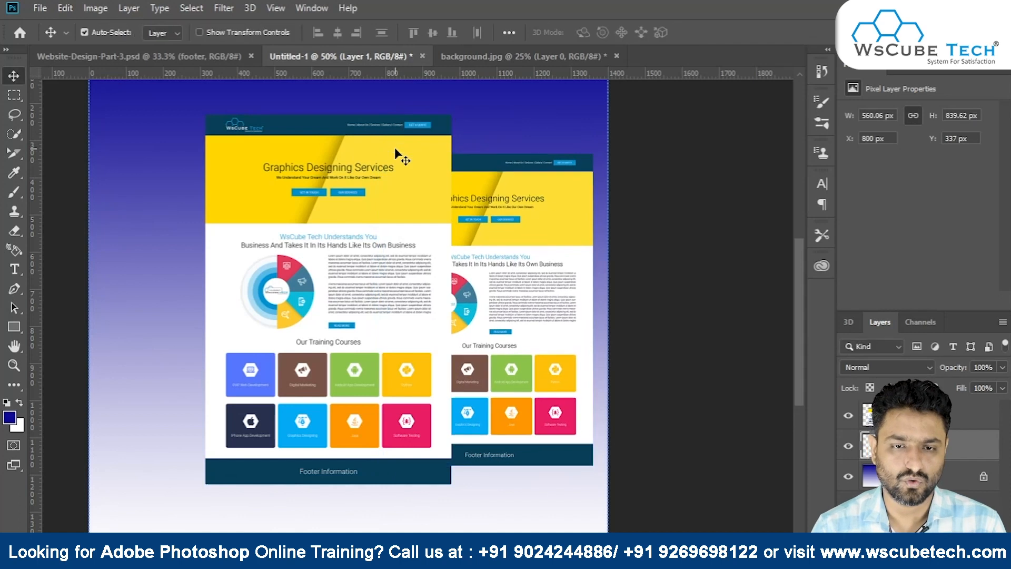
Scale the front page design copy to about 621 x 931 px and shift it right to X 655 px, overlapping the smaller one.
click(336, 266)
key(ctrl+t)
drag(206, 112, 220, 137)
key(Return)
key(shift+Right)
key(shift+Right)
key(shift+Right)
key(shift+Right)
key(shift+Right)
key(shift+Right)
key(shift+Right)
key(shift+Right)
key(shift+Right)
key(shift+Right)
key(shift+Right)
key(shift+Right)
key(shift+Right)
key(shift+Right)
key(shift+Right)
key(shift+Right)
key(shift+Right)
key(shift+Right)
key(shift+Right)
key(shift+Right)
key(shift+Right)
key(shift+Right)
key(shift+Right)
key(shift+Right)
key(shift+Right)
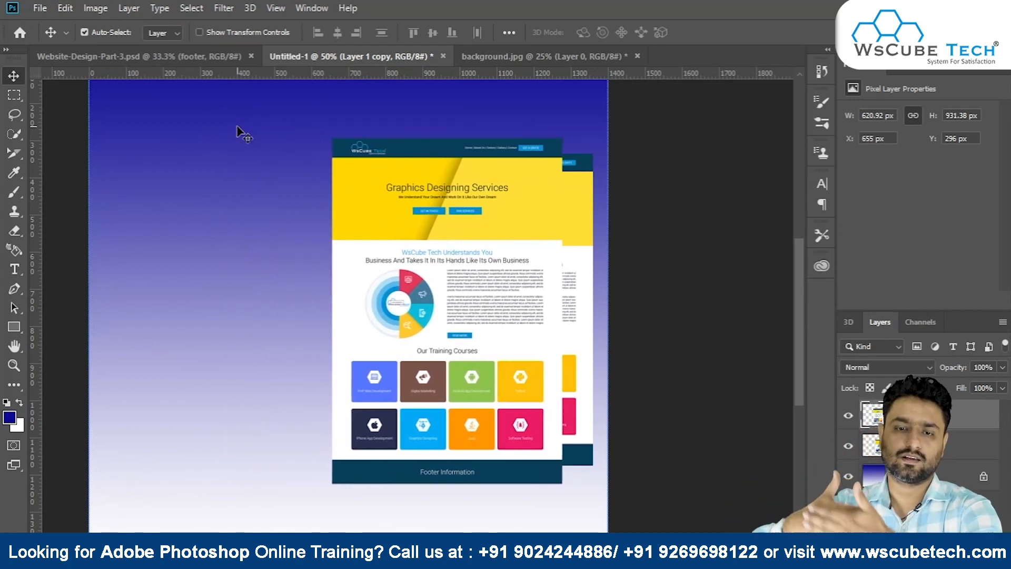
Shift the front page design copy left to X 625 px to expose more of the page behind it.
click(591, 239)
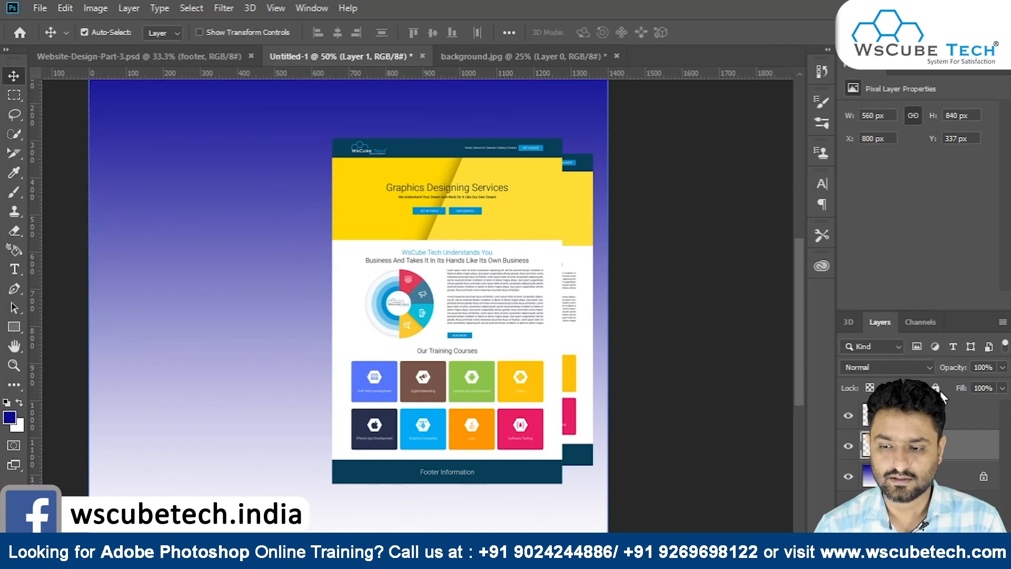
click(951, 418)
key(shift+Left)
key(shift+Left)
key(shift+Left)
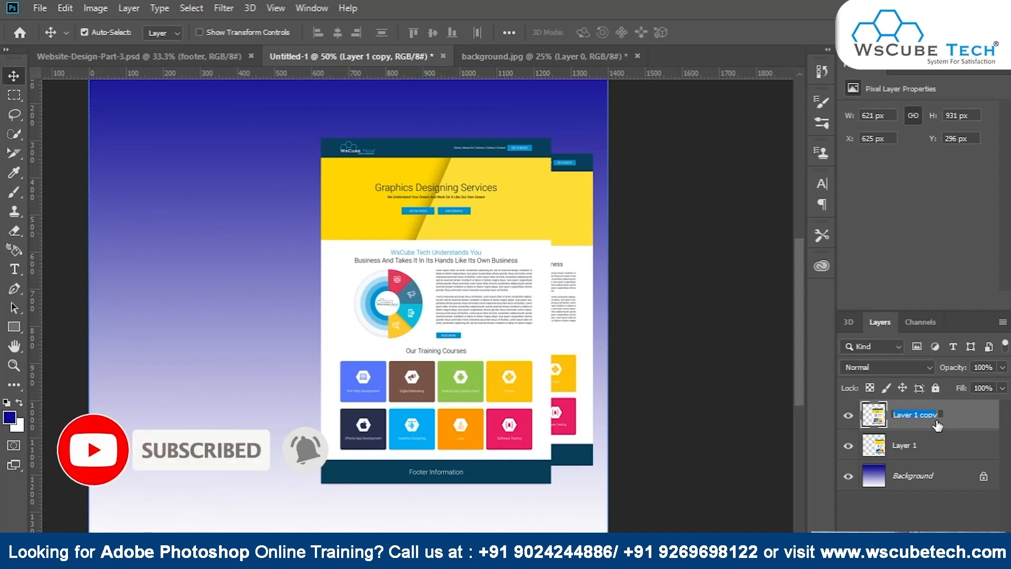
In the front copy's layer style, set opacity to 98% and fill opacity to 89%, and enable Drop Shadow.
double_click(940, 429)
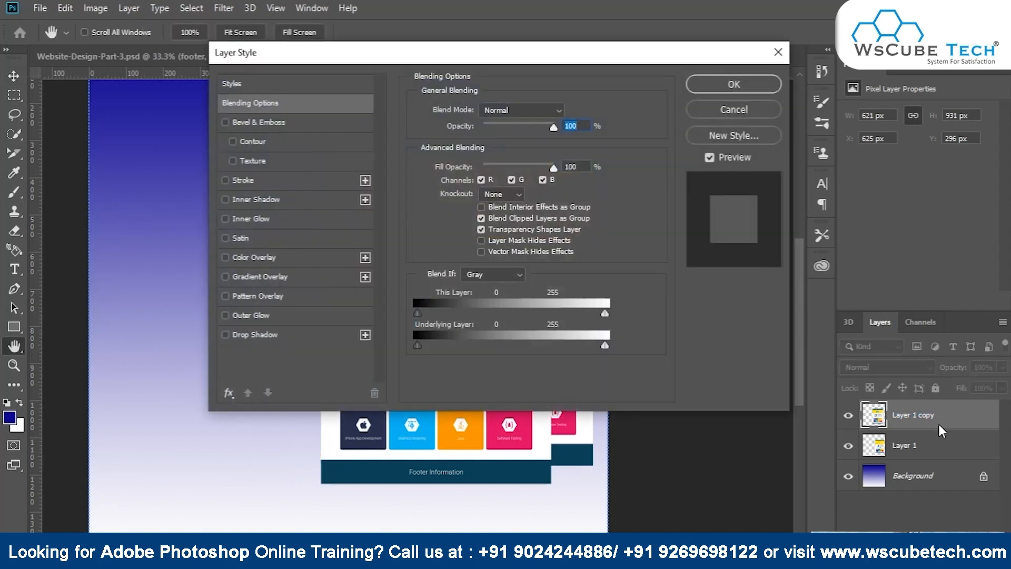
click(742, 108)
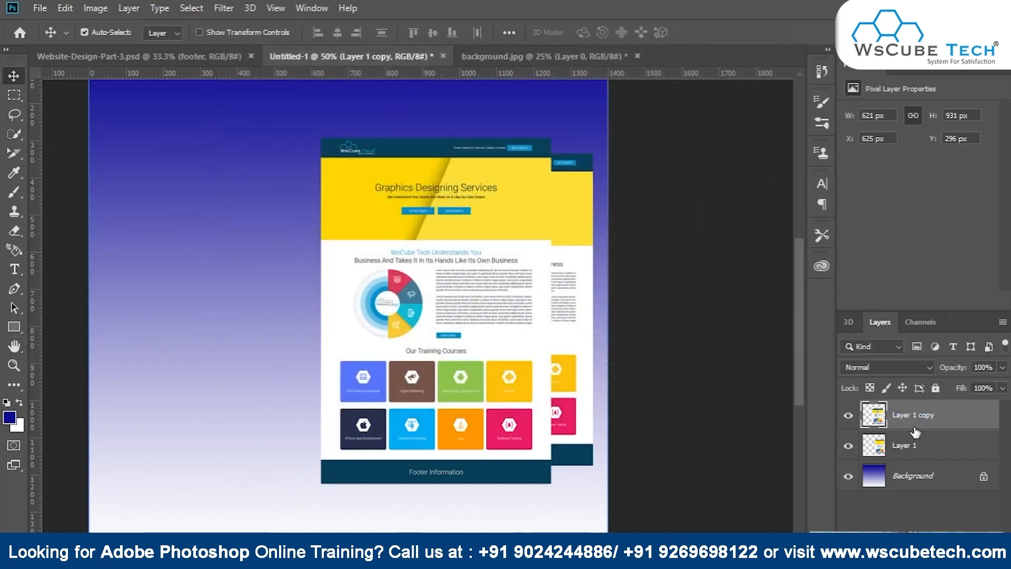
double_click(935, 428)
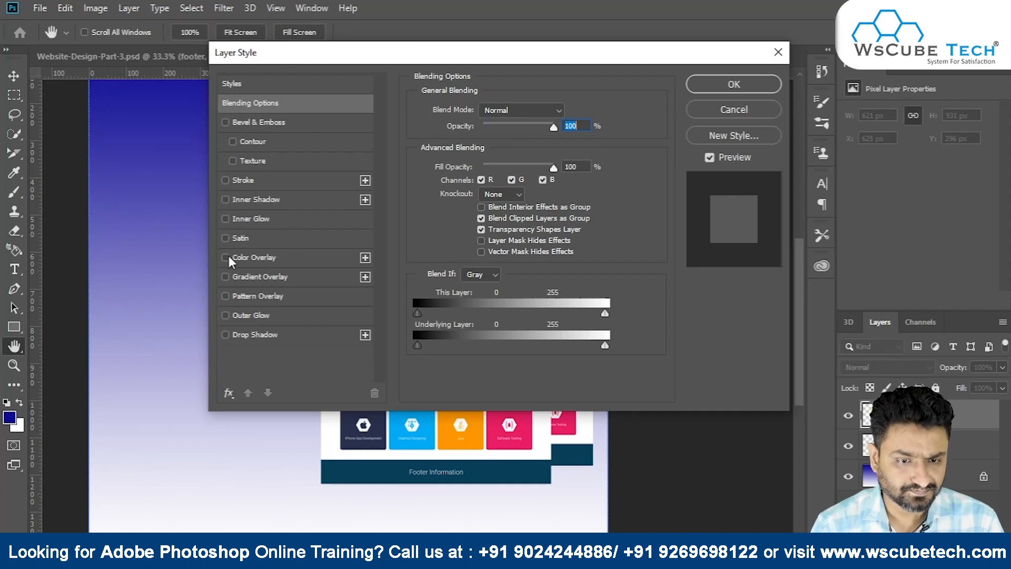
key(Down)
key(Down)
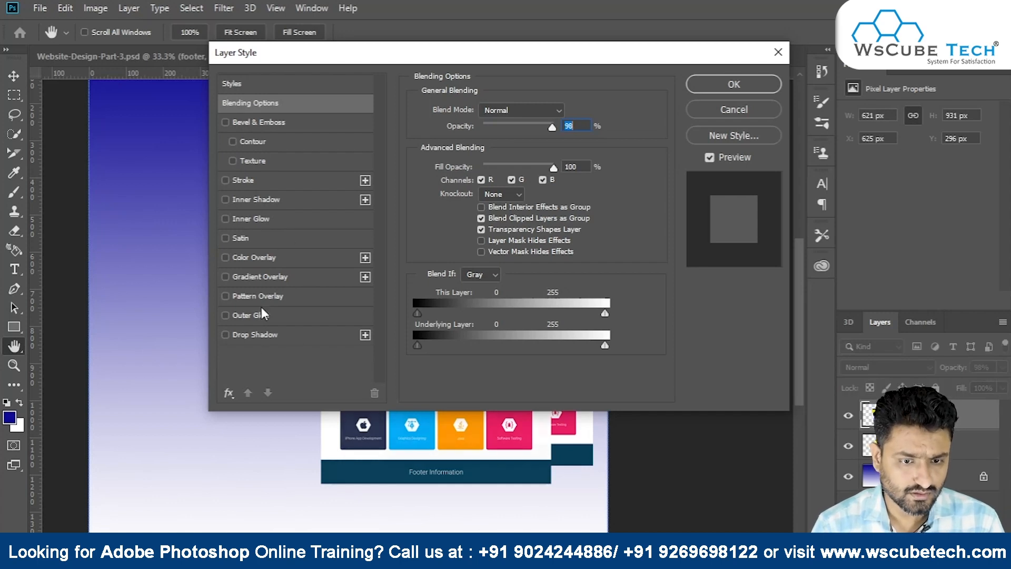
click(226, 334)
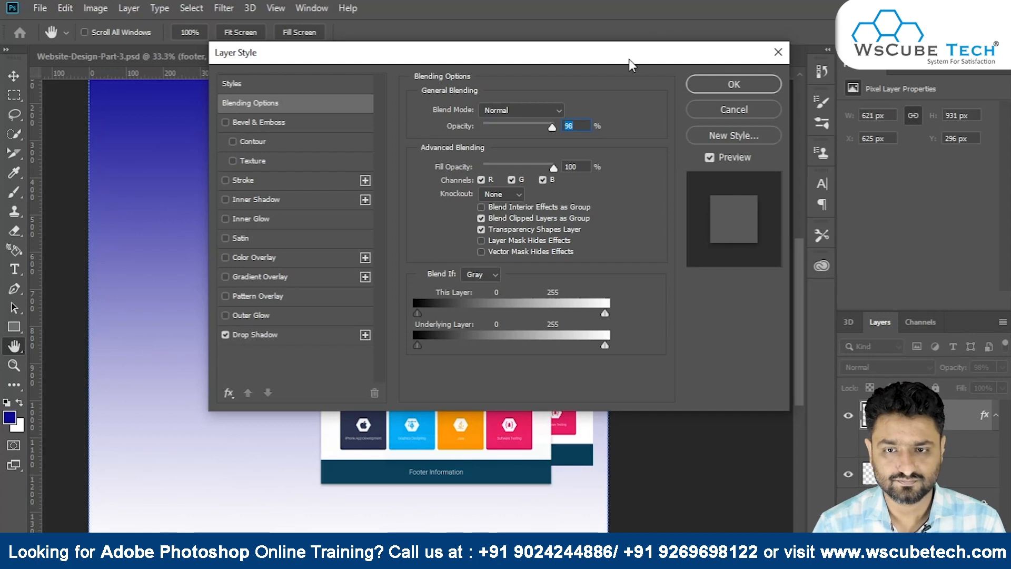
drag(628, 62, 335, 89)
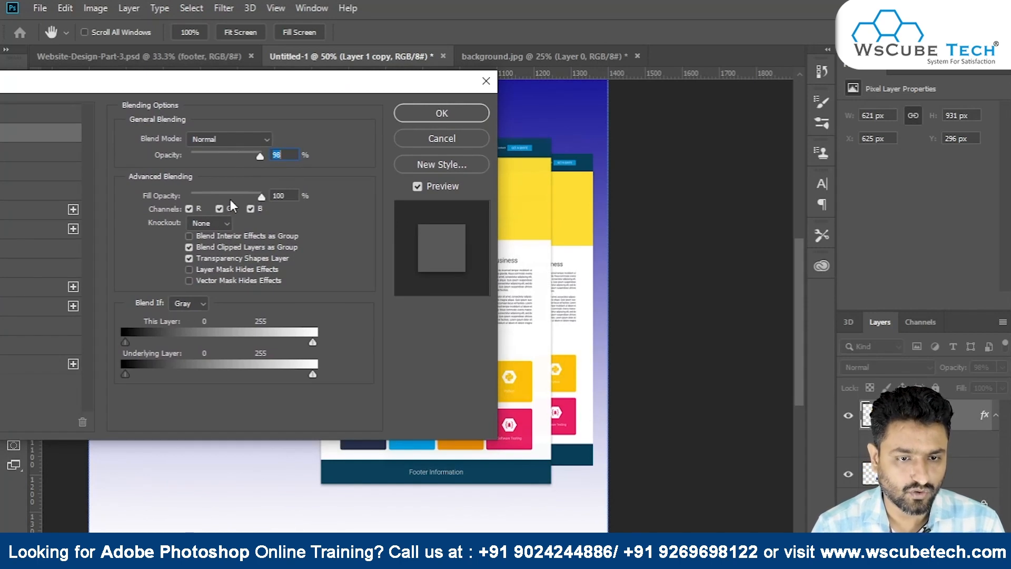
drag(260, 196, 253, 197)
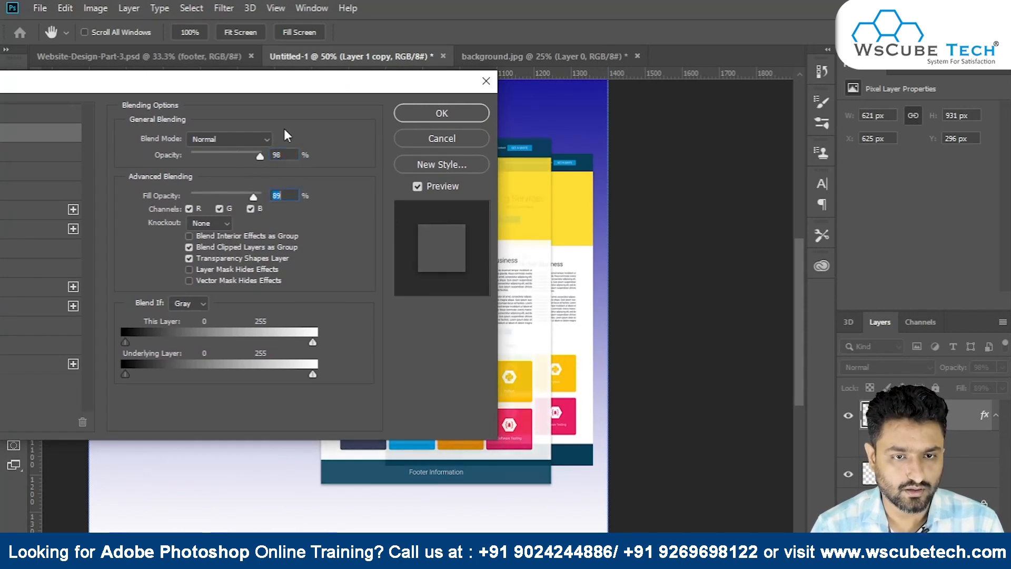
drag(304, 87, 487, 73)
Give the front copy's drop shadow a distance of 61 px, spread of 32% and size of 109 px, and apply the style.
click(143, 349)
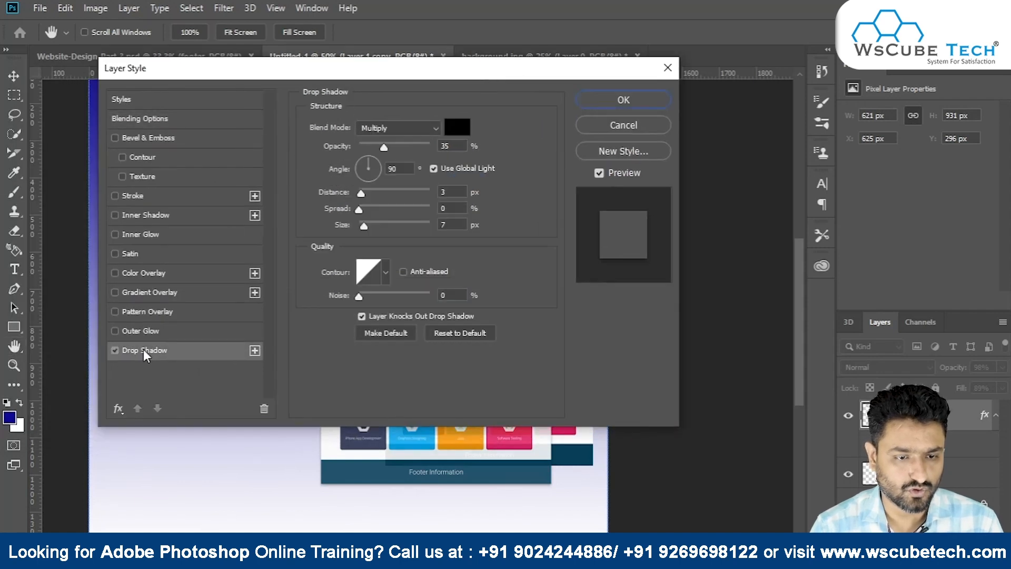
drag(415, 74, 184, 113)
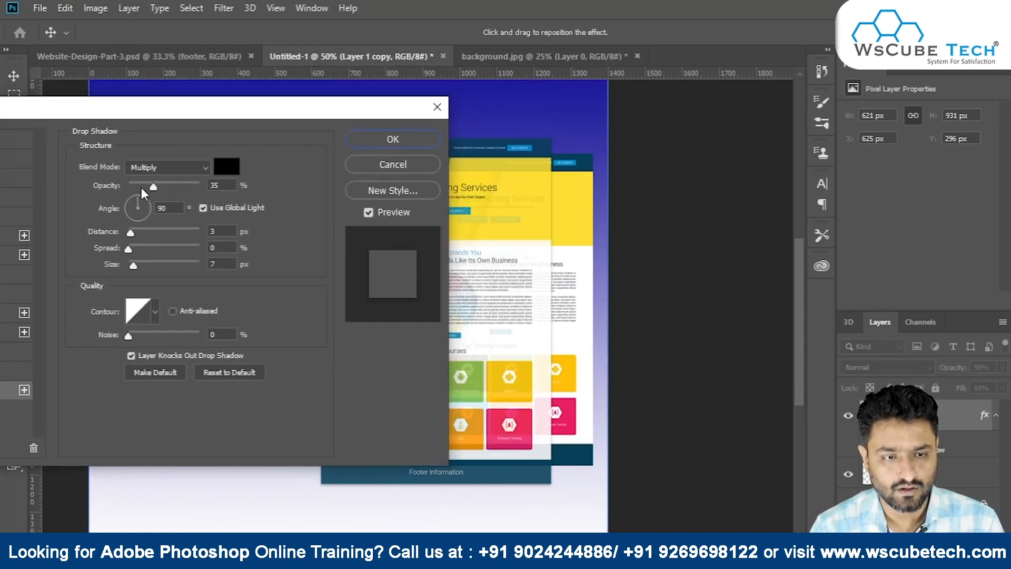
drag(131, 233, 152, 231)
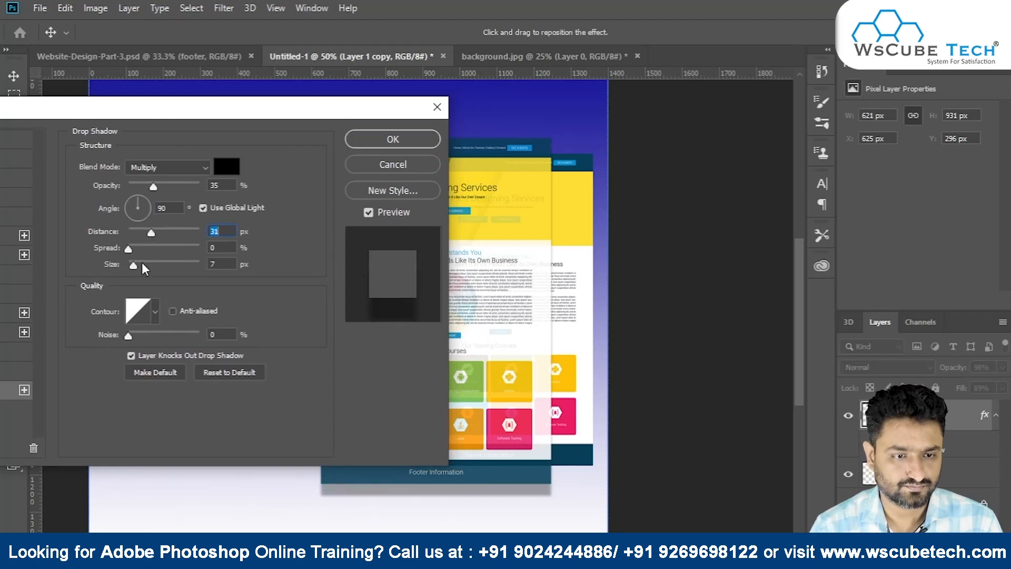
drag(128, 250, 159, 267)
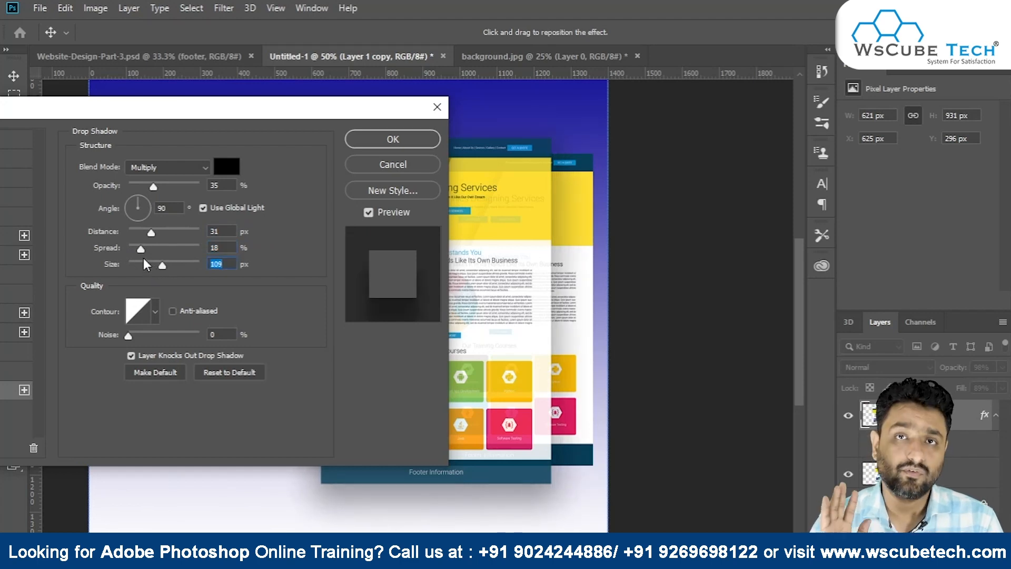
drag(140, 249, 169, 234)
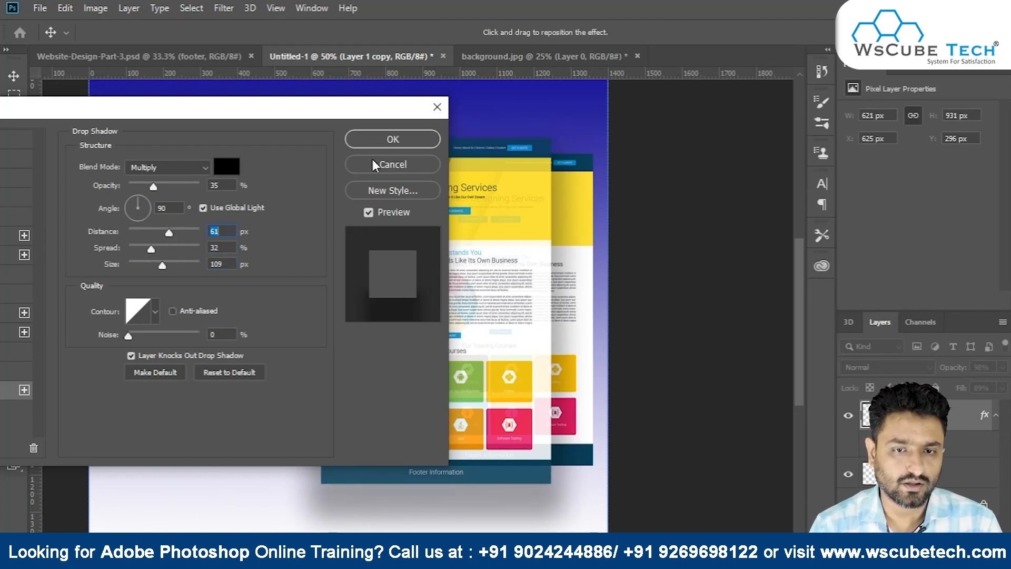
click(393, 139)
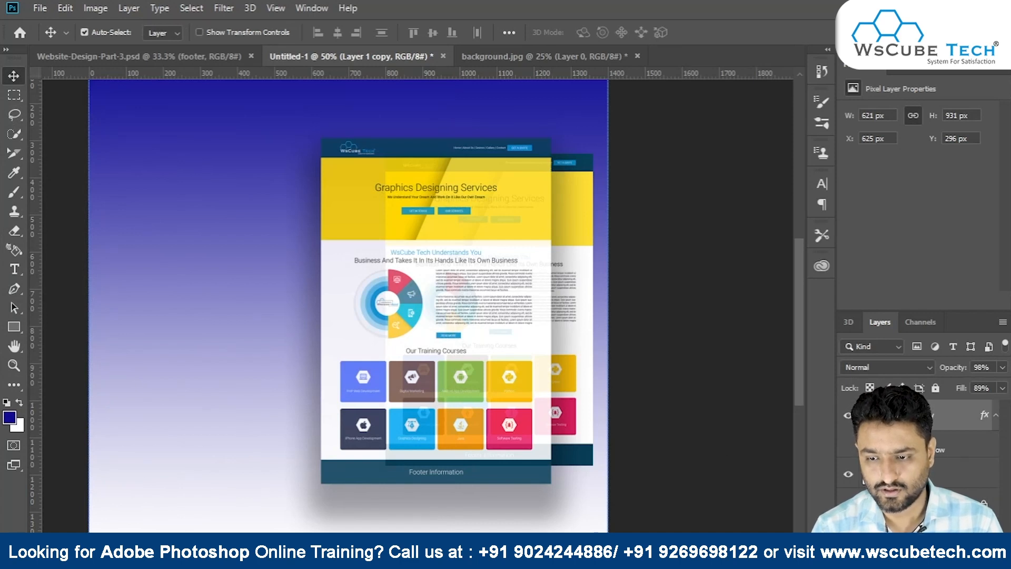
Tighten the front copy's drop shadow to 100% opacity, 13 px distance, 23% spread and 21 px size.
double_click(929, 449)
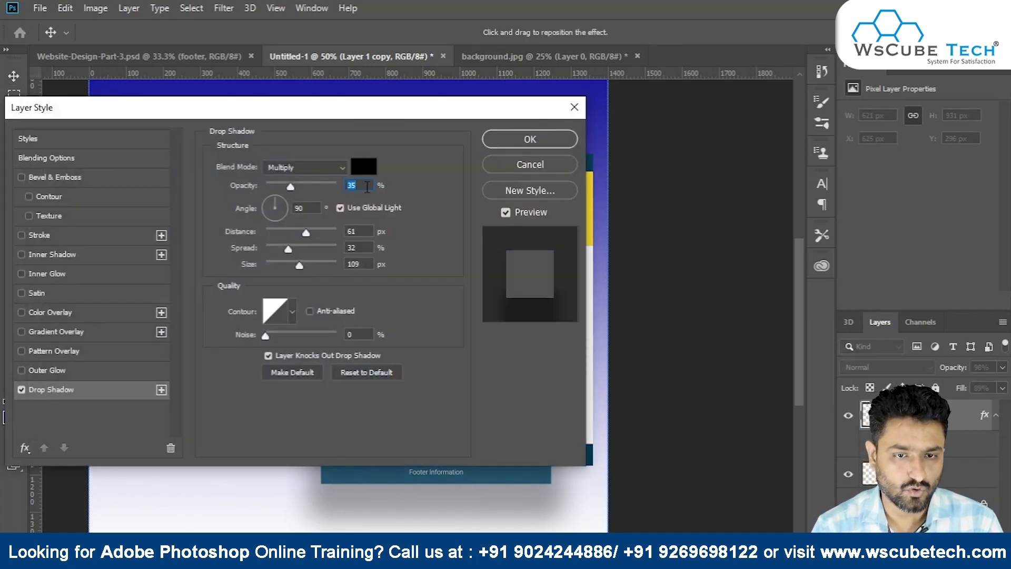
drag(292, 185, 404, 183)
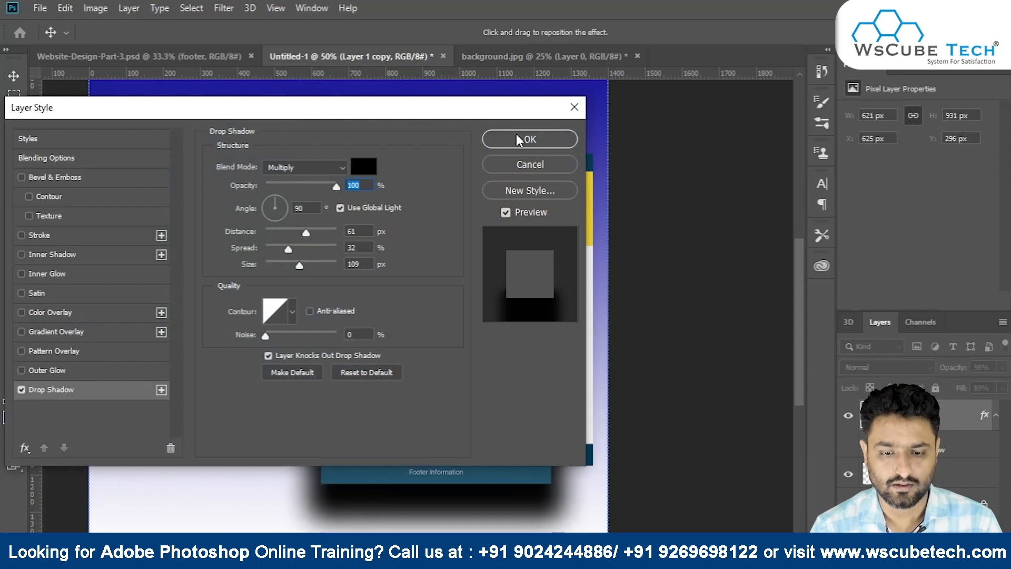
drag(384, 112, 347, 163)
drag(270, 282, 250, 300)
drag(265, 314, 243, 314)
drag(394, 161, 609, 269)
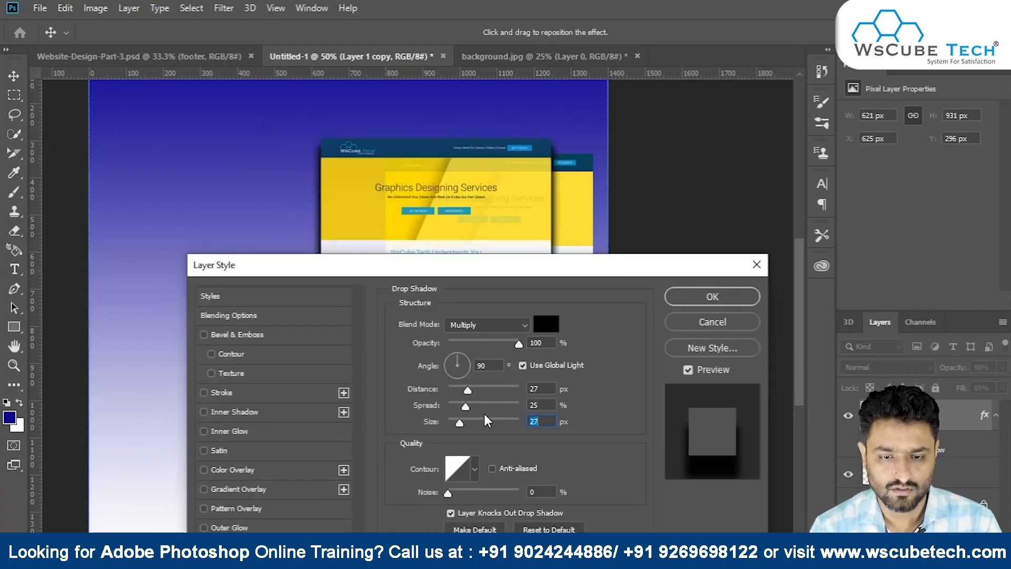
mouse_move(467, 391)
mouse_down()
mouse_move(485, 389)
mouse_move(452, 423)
mouse_move(460, 428)
mouse_move(479, 391)
mouse_move(463, 396)
mouse_up()
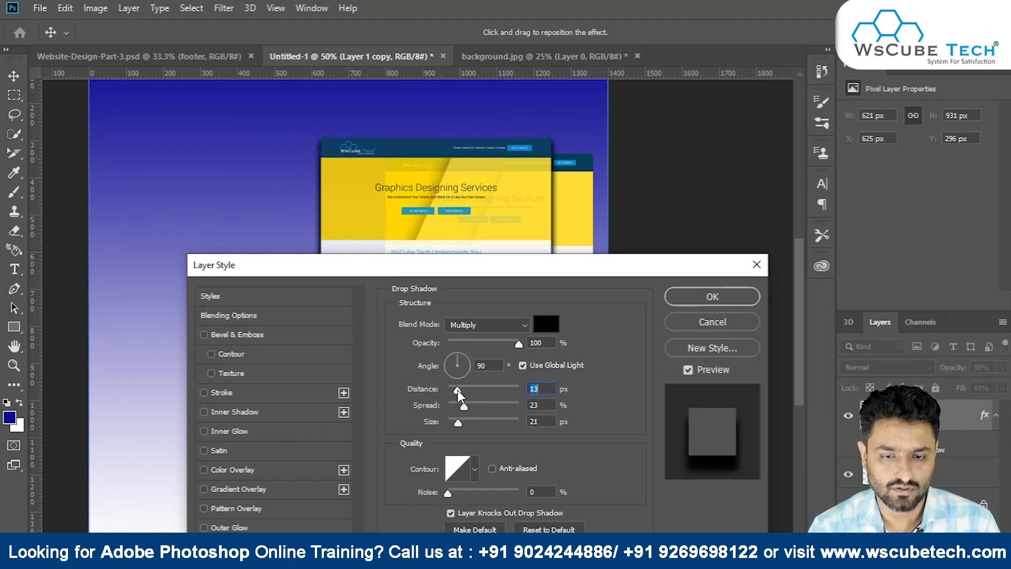
click(690, 297)
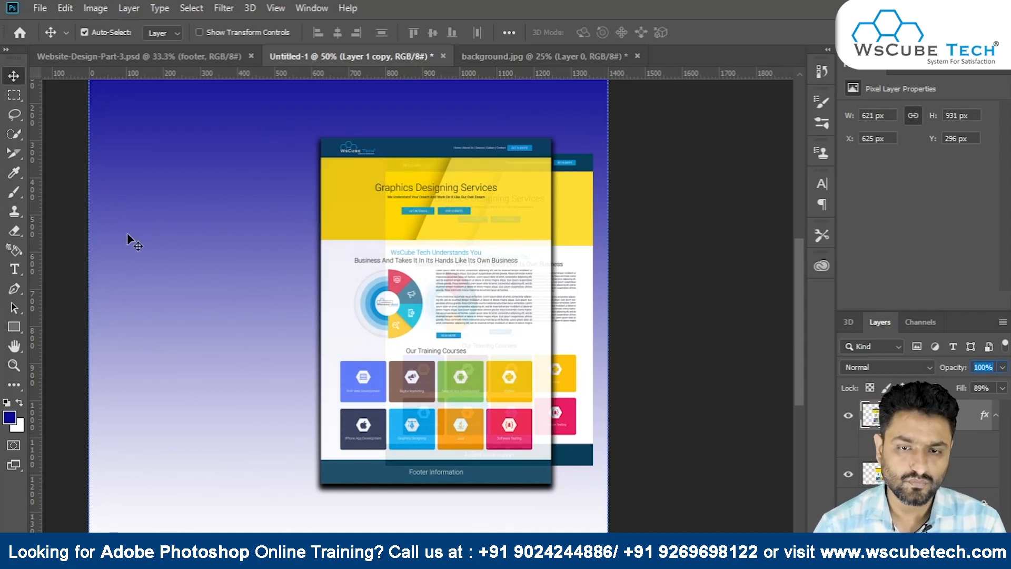
drag(330, 226, 334, 282)
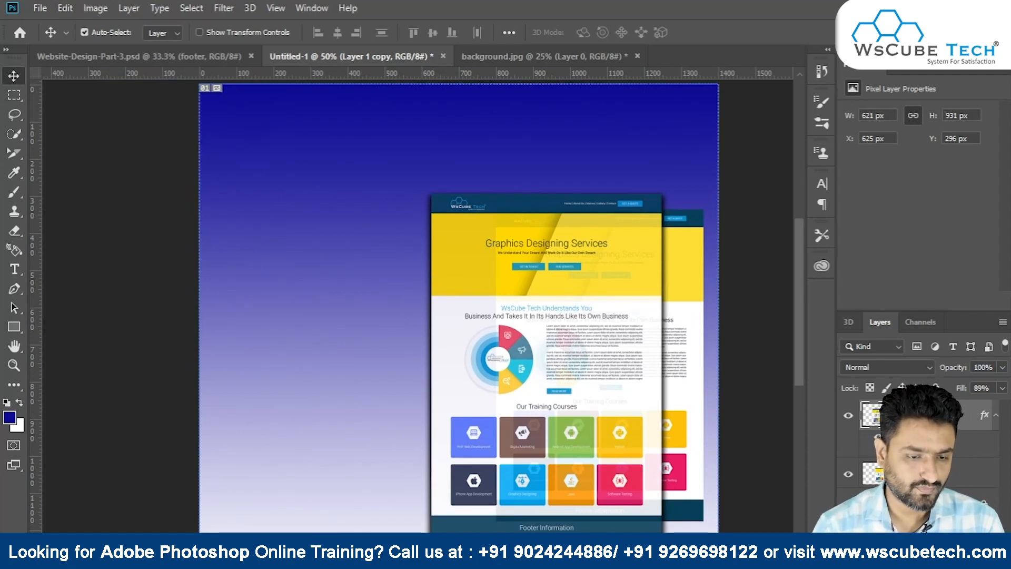
Switch to File Explorer and open the data folder located next to the website-html folder.
mouse_move(158, 550)
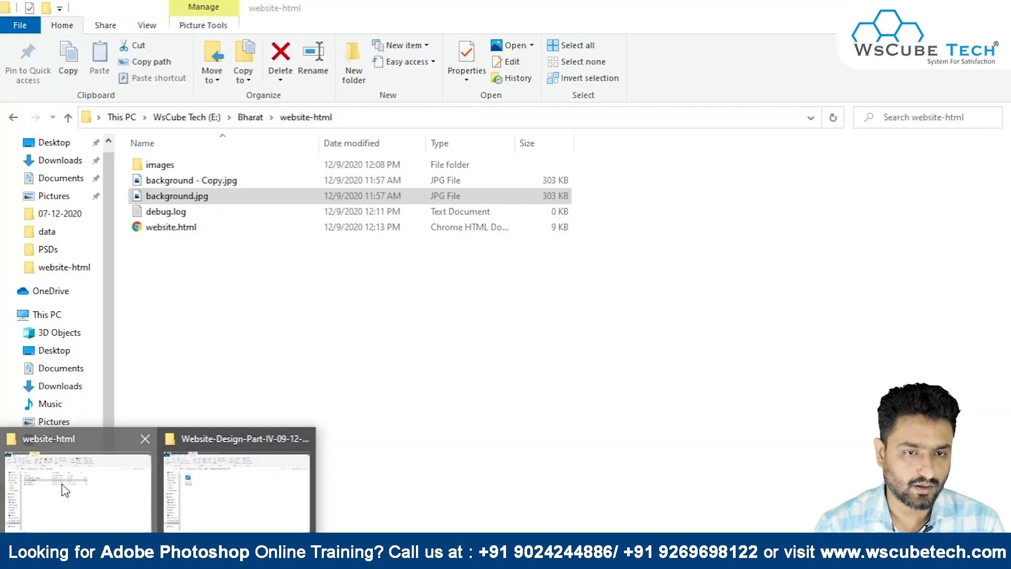
click(64, 490)
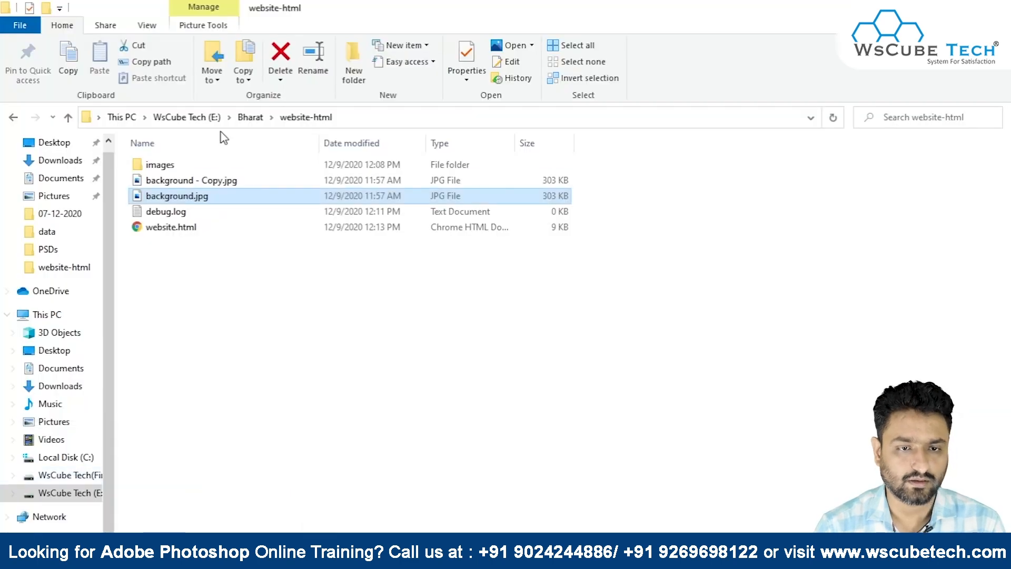
click(250, 117)
double_click(236, 193)
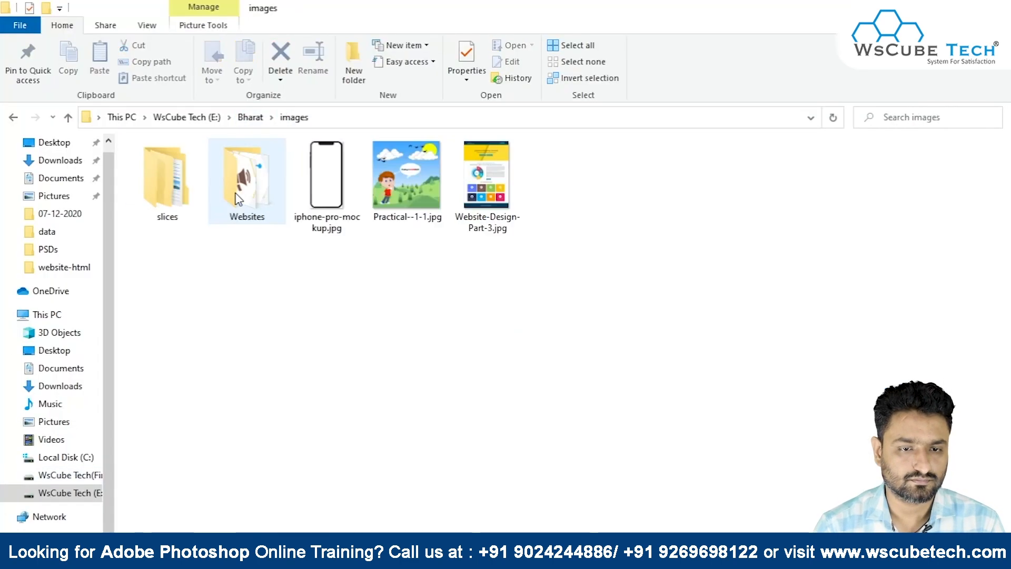
key(BackSpace)
double_click(165, 195)
Open wscube-tech-logo.svg in Photoshop and bring the logo into the Untitled-1 presentation document.
key(alt+Tab)
drag(407, 211, 700, 55)
click(610, 143)
drag(265, 308, 402, 270)
Scale the logo down to about 22% and place it in the empty gradient area beside the page designs.
key(ctrl+t)
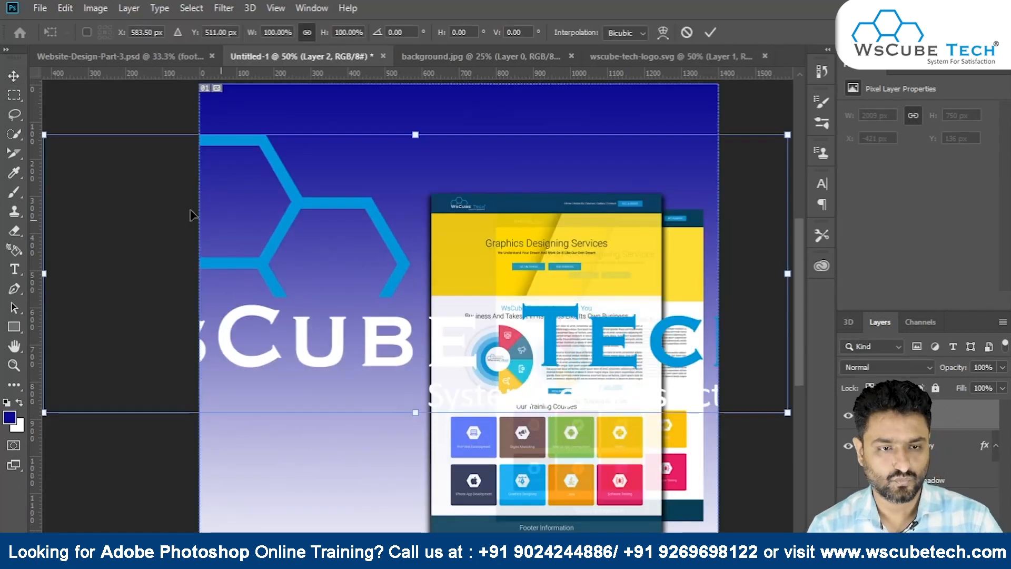
drag(47, 132, 453, 283)
drag(516, 286, 295, 131)
drag(212, 111, 409, 181)
drag(437, 209, 261, 238)
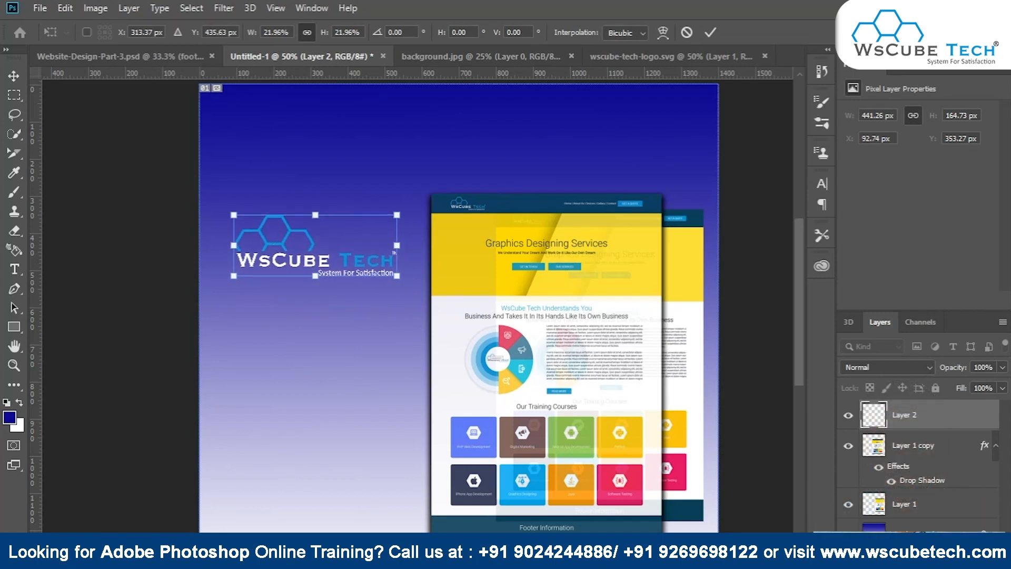
Apply the logo transform and group the two page design layers, Layer 1 copy and Layer 1.
scroll(541, 254, down, 1)
scroll(541, 254, down, 1)
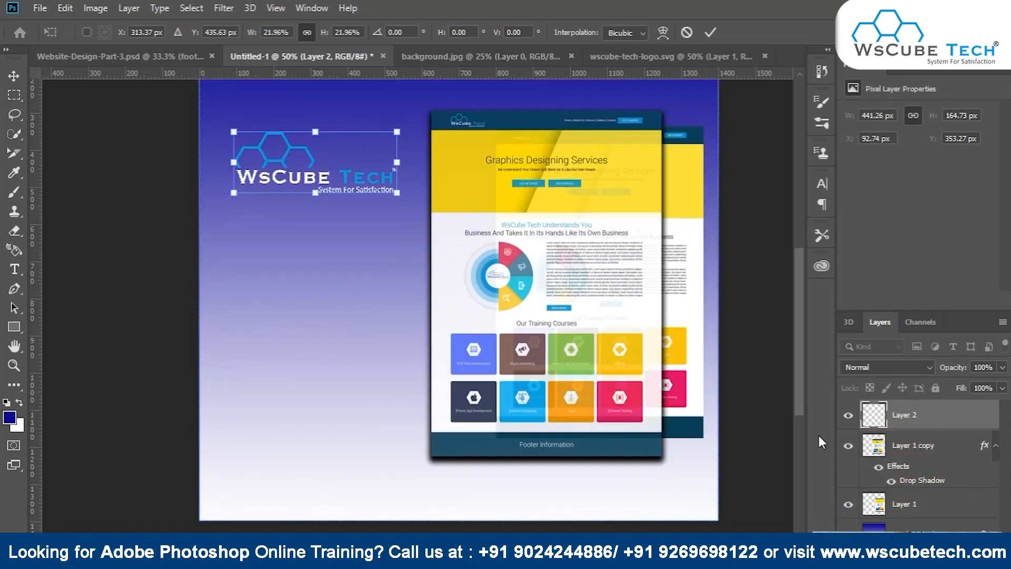
click(966, 454)
click(938, 509)
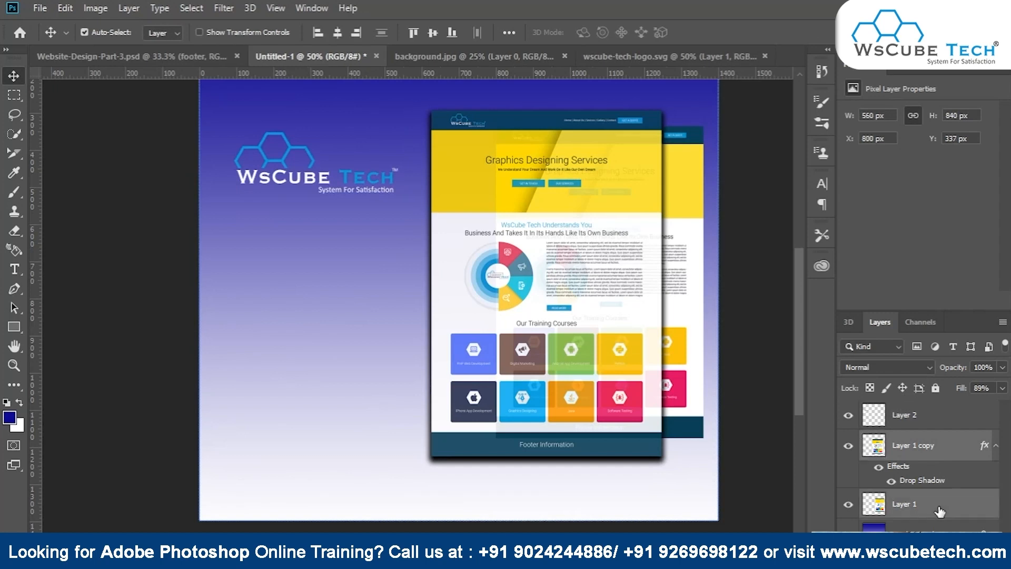
key(ctrl+g)
Align the vertical centers of the logo layer and the page design group.
click(906, 416)
click(84, 32)
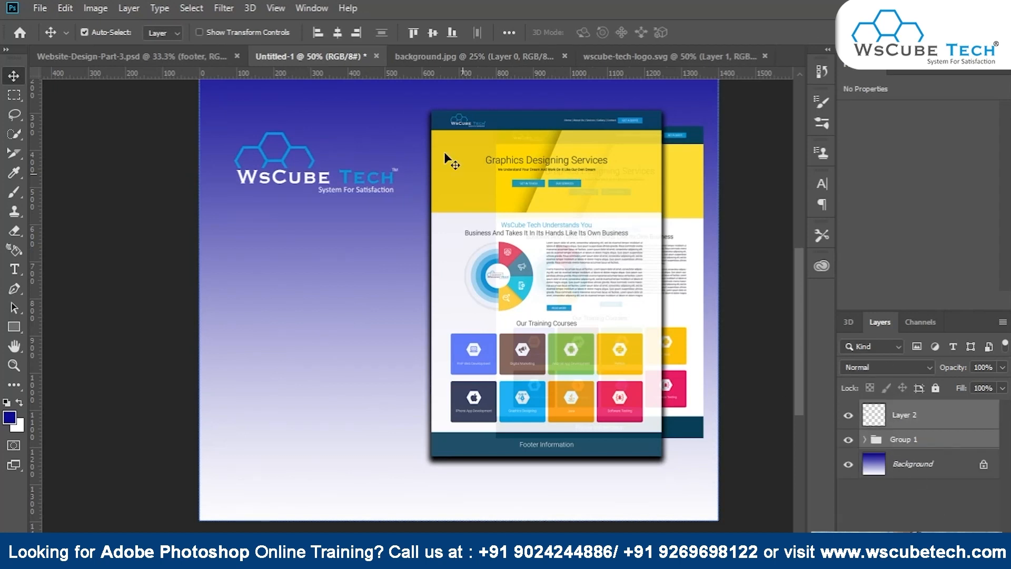
click(433, 32)
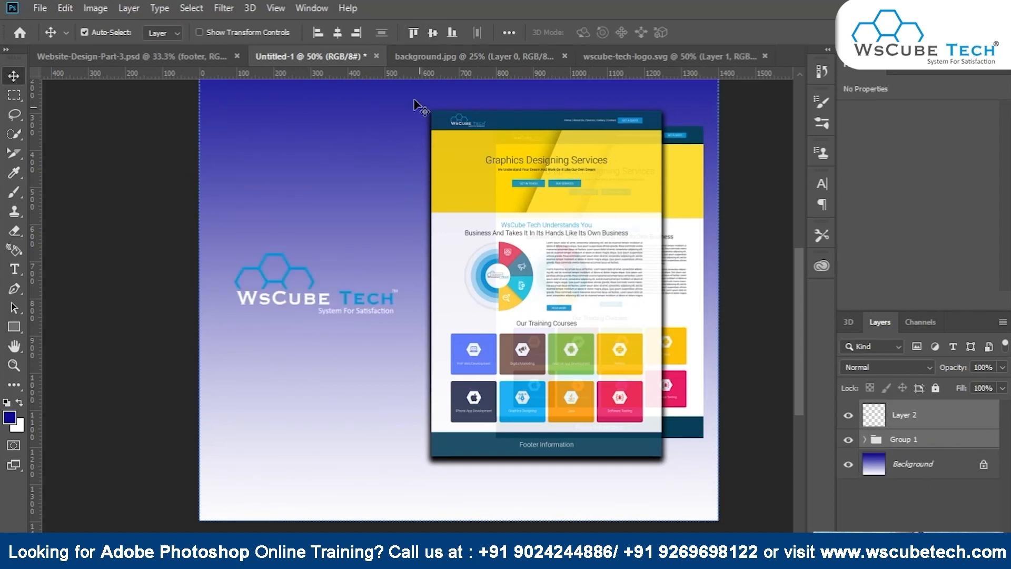
Nudge the logo layer alone up and slightly left to X 83 px, Y 569 px.
click(930, 425)
key(shift+Up)
key(shift+Up)
key(shift+Up)
key(shift+Up)
key(shift+Up)
key(shift+Up)
key(shift+Up)
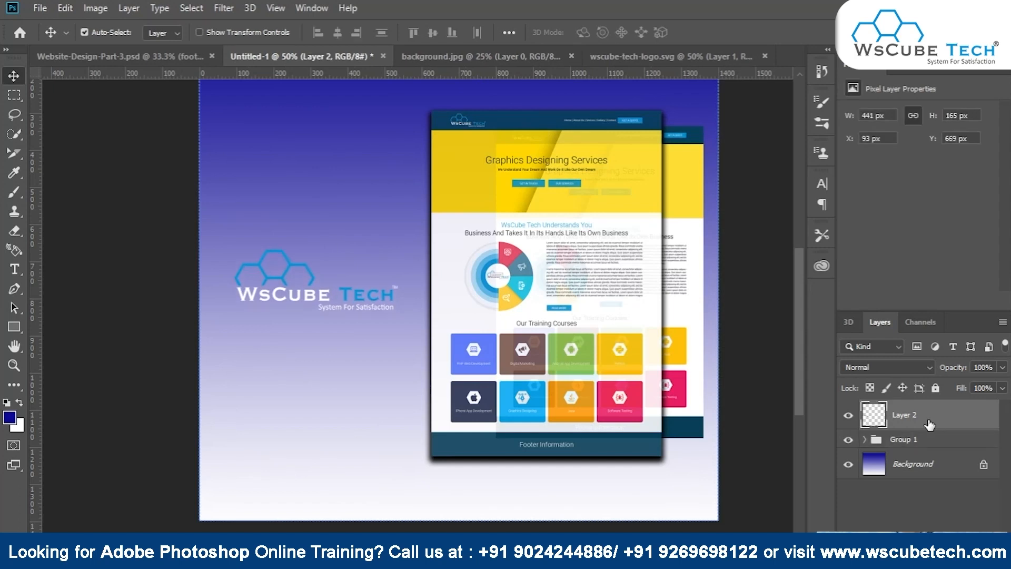
key(shift+Up)
key(shift+Up)
key(shift+Up)
key(shift+Up)
key(shift+Left)
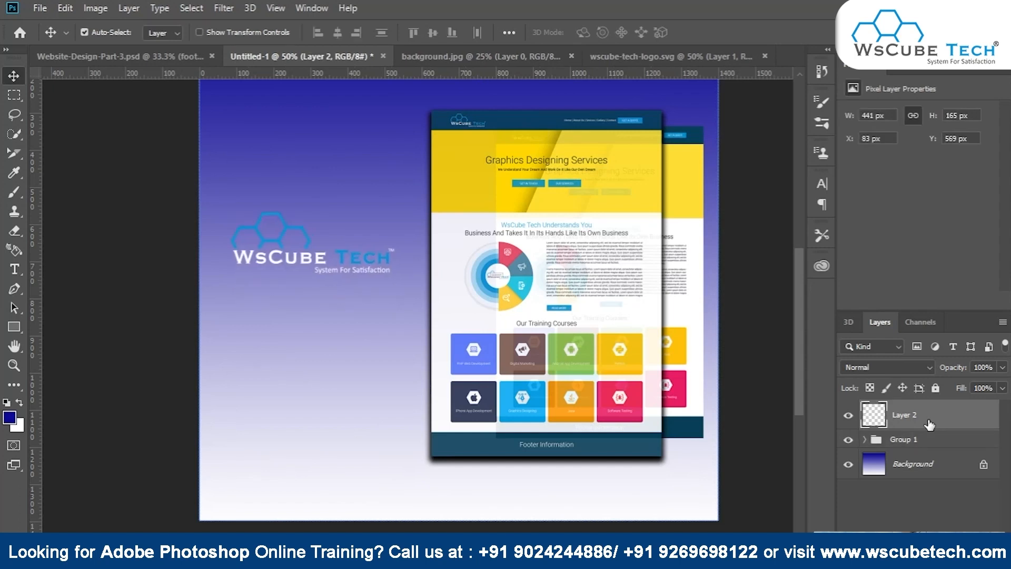
Move the logo and the page design group together upward and slightly left on the canvas.
shift+click(903, 441)
key(shift+Up)
key(shift+Up)
key(shift+Up)
key(shift+Up)
key(shift+Up)
key(shift+Up)
key(shift+Up)
key(shift+Up)
key(shift+Up)
key(shift+Up)
key(shift+Up)
key(shift+Up)
key(shift+Up)
key(shift+Up)
key(shift+Up)
key(shift+Up)
key(shift+Up)
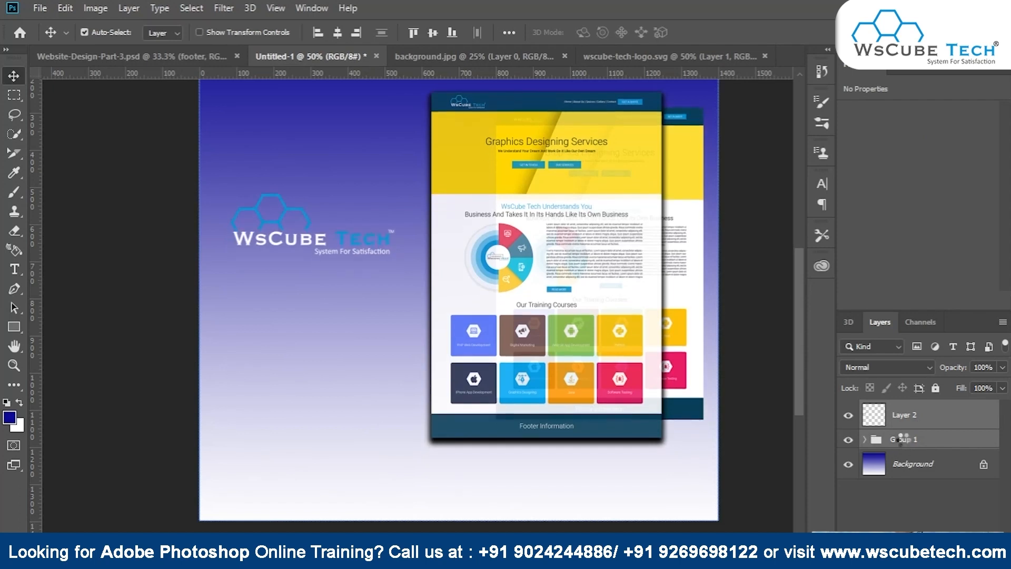
scroll(553, 292, up, 7)
key(shift+Left)
key(shift+Left)
key(shift+Up)
key(shift+Up)
key(shift+Up)
key(shift+Left)
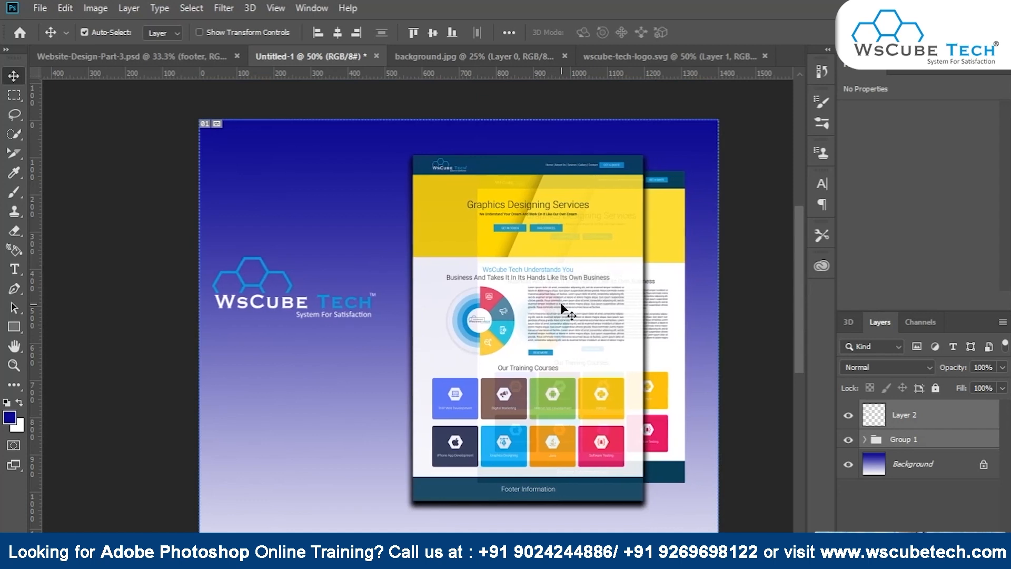
key(shift+Up)
key(shift+Left)
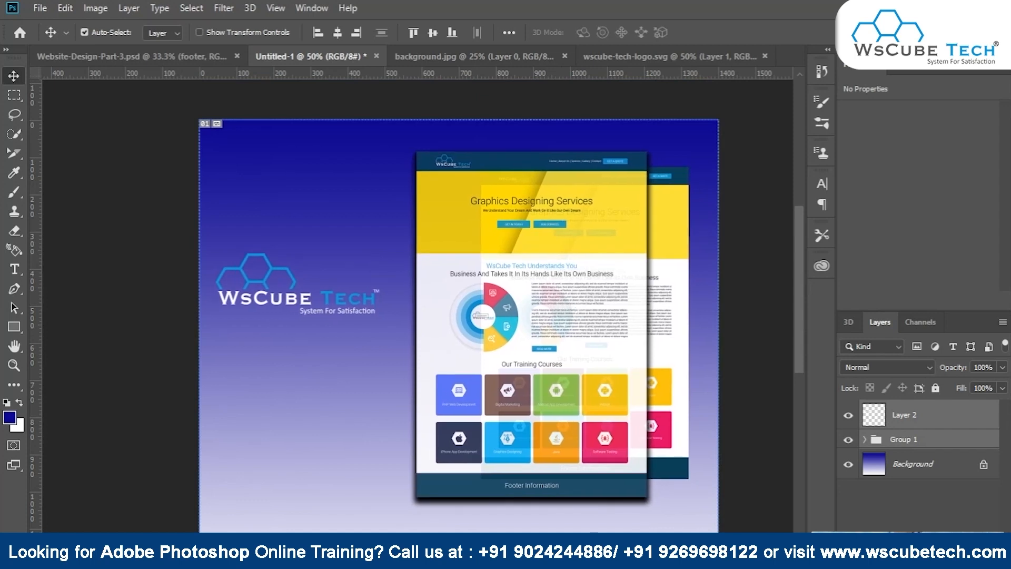
Select the background layer and reduce the canvas height to 1000 px, anchored at the top edge.
click(941, 468)
key(ctrl+alt+c)
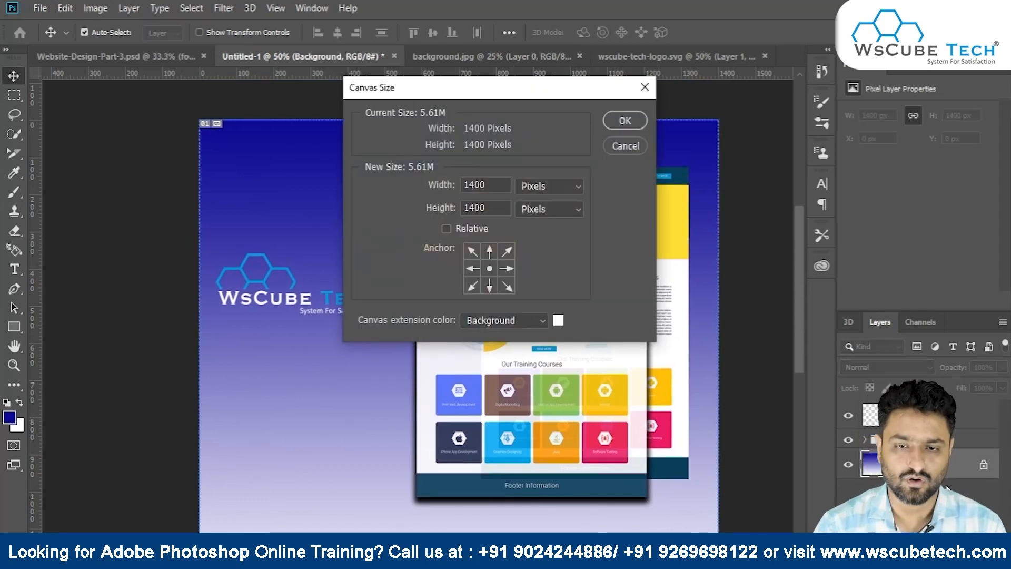
click(491, 251)
drag(470, 208, 476, 206)
text(0)
key(Return)
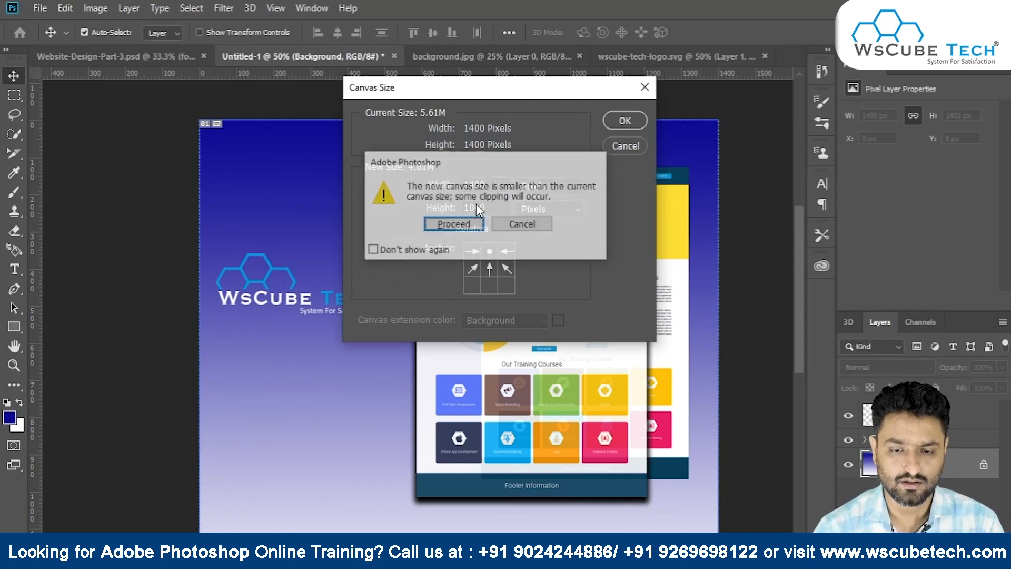
key(Return)
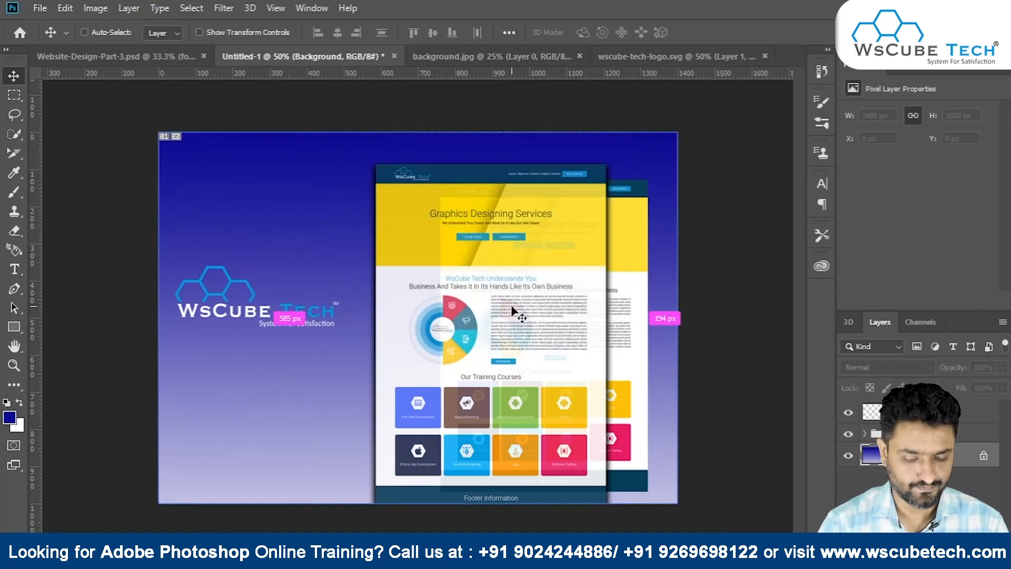
Increase the canvas height to 1200 px, keeping the anchor at the top edge.
key(ctrl+alt+c)
click(469, 208)
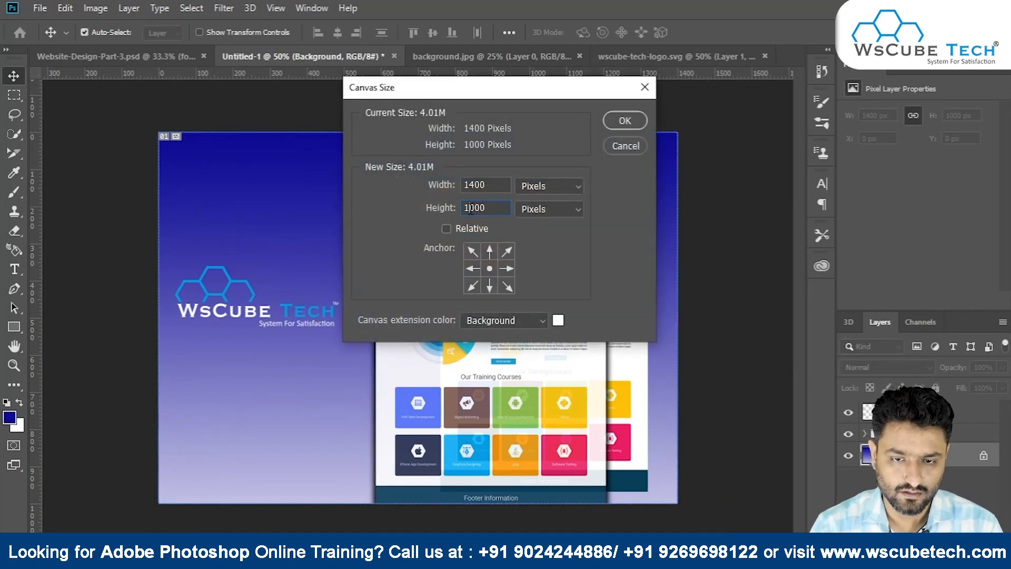
click(495, 253)
click(623, 122)
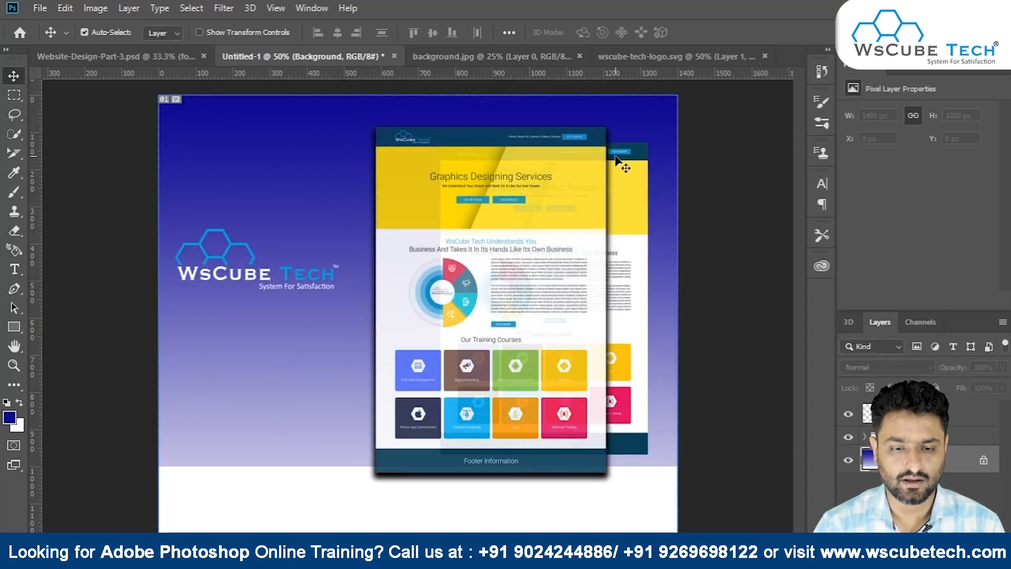
Set the canvas height to 1100 px anchored at the top and redraw the vertical blue-to-white gradient on the background layer.
key(ctrl)
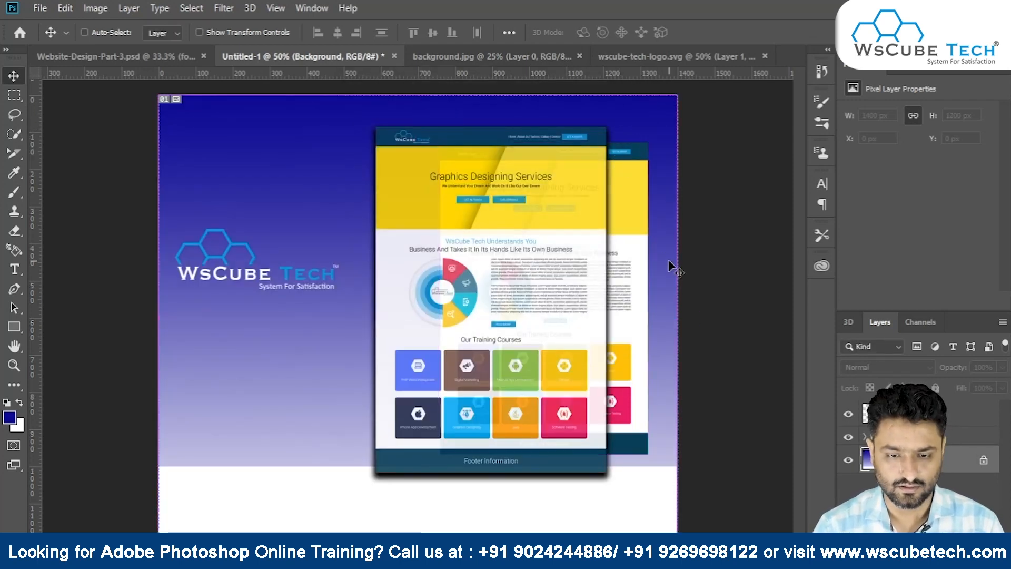
key(ctrl+alt+c)
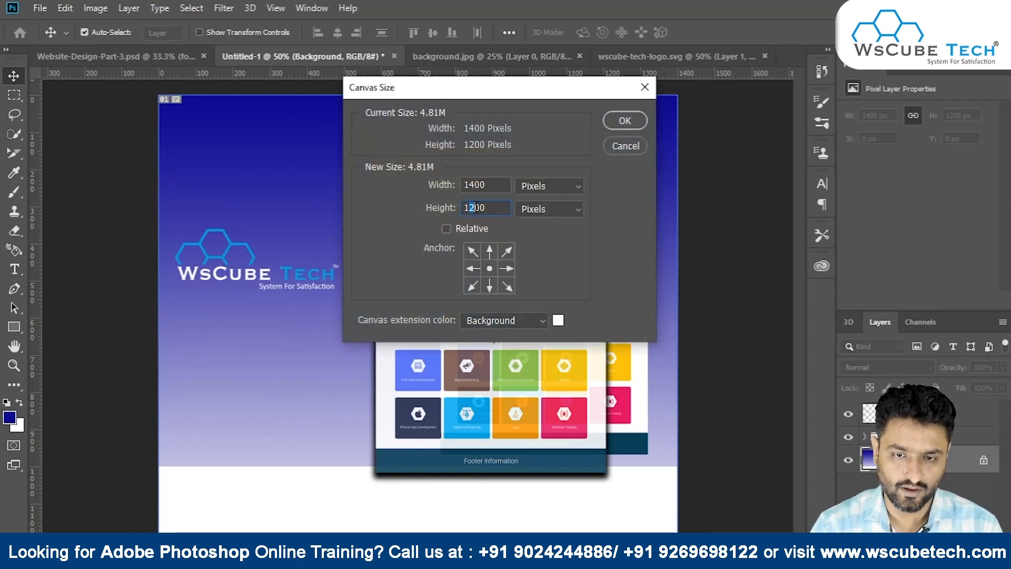
text(1)
click(489, 253)
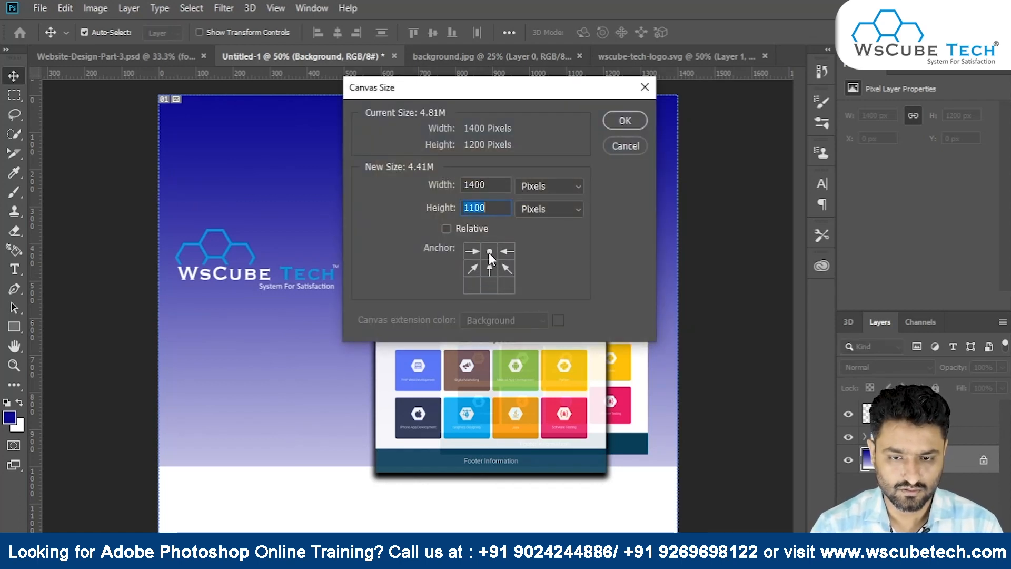
key(Return)
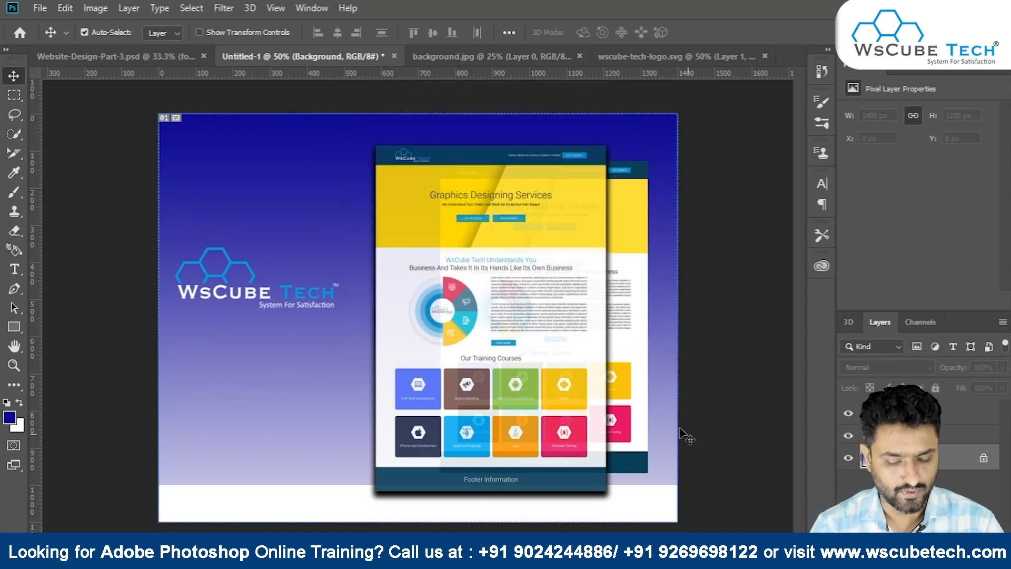
key(g)
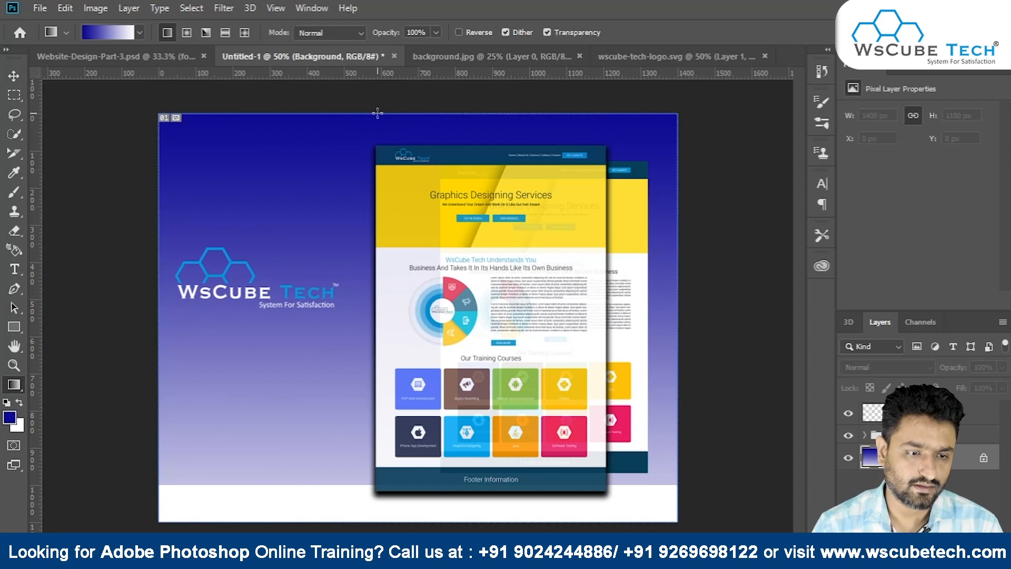
drag(384, 113, 389, 492)
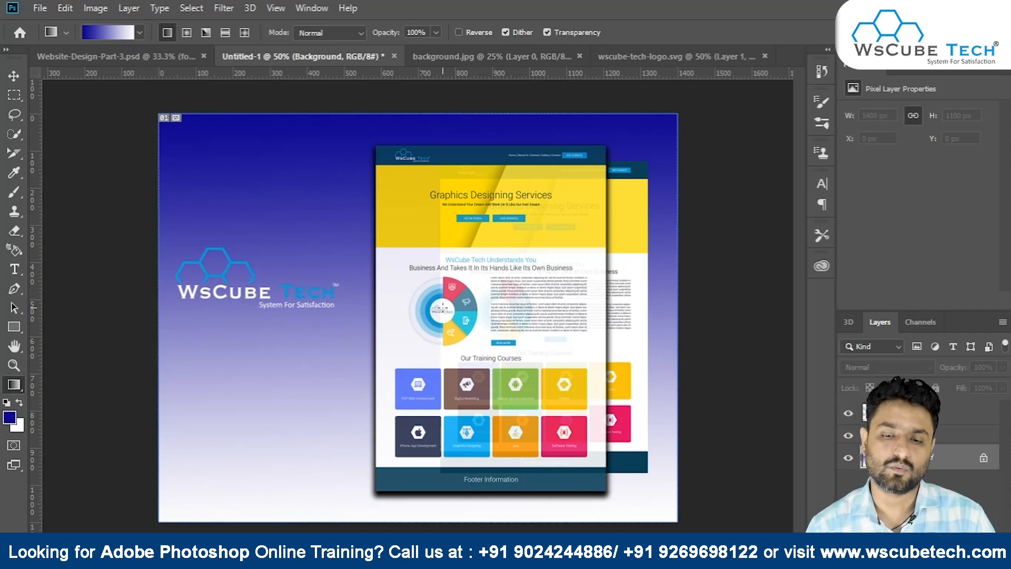
Export the presentation for web as a High-quality JPEG, Images Only, named "mockup-" in the images folder outside website-html.
key(ctrl+alt+shift+s)
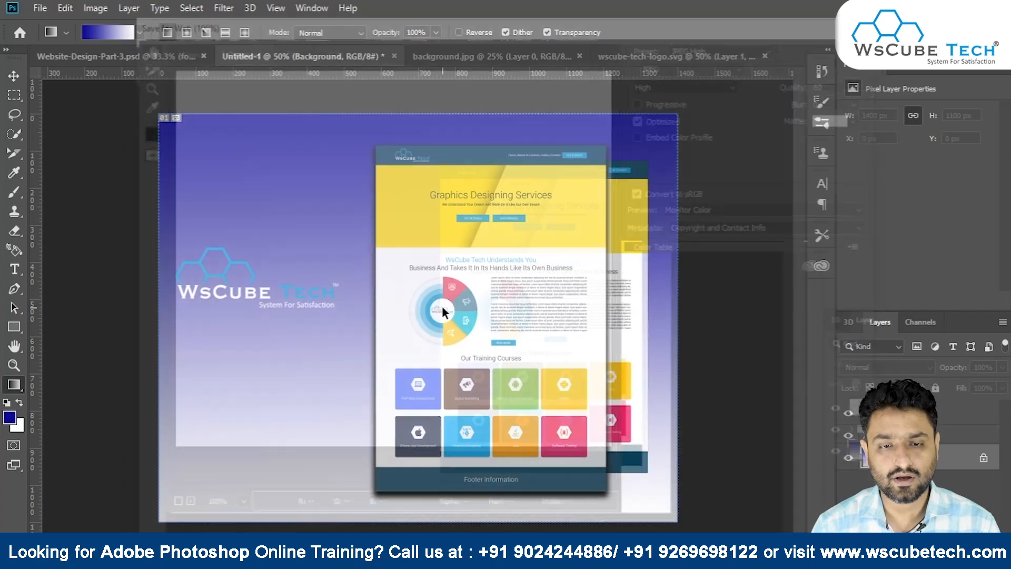
click(638, 528)
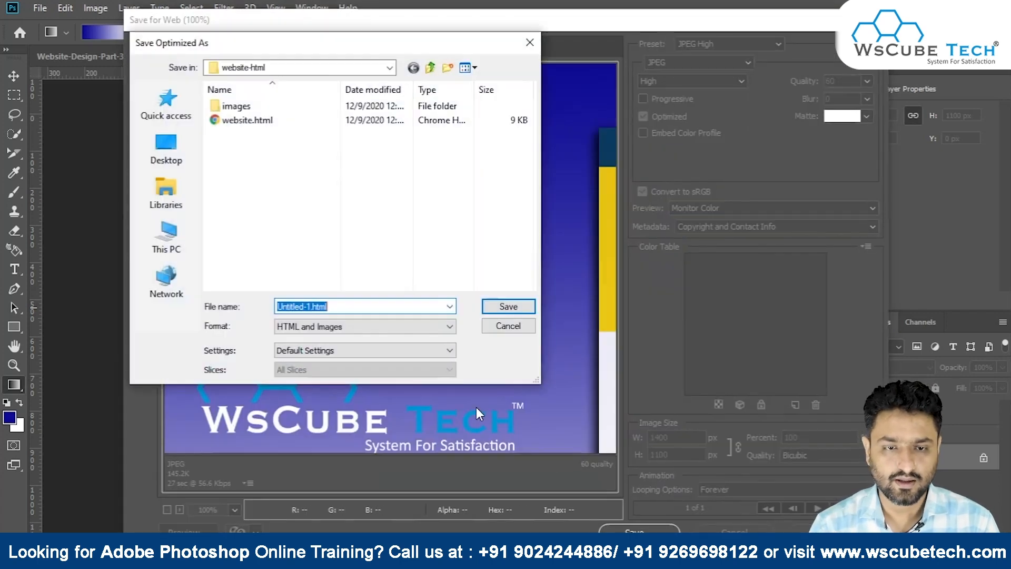
click(430, 68)
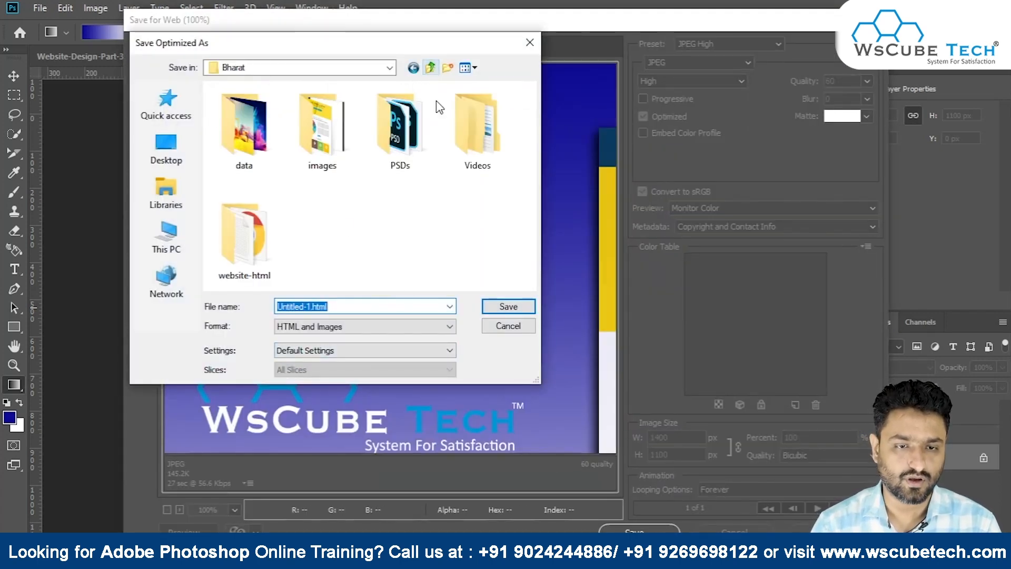
double_click(322, 143)
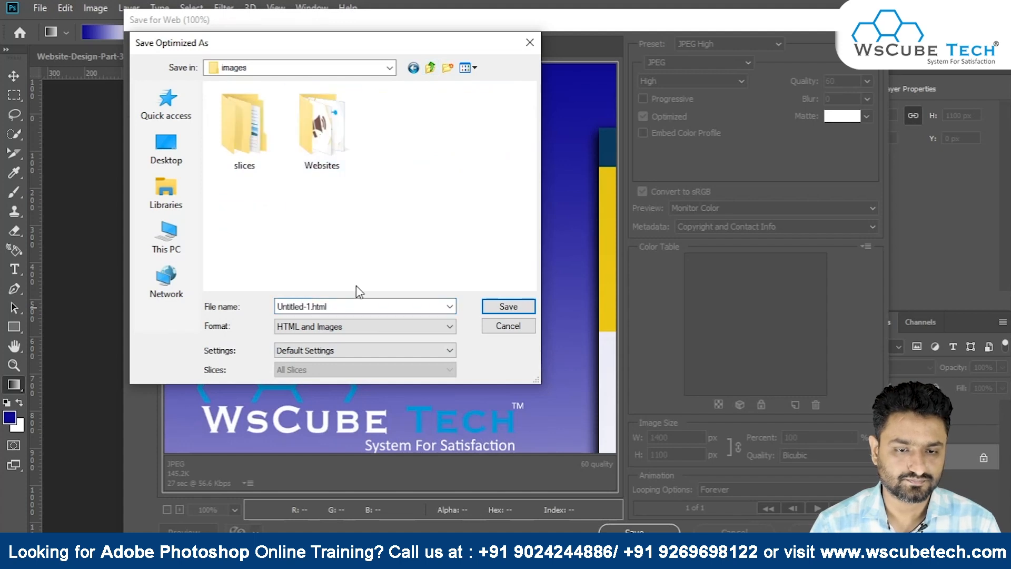
click(346, 326)
click(345, 351)
double_click(336, 307)
text(mock)
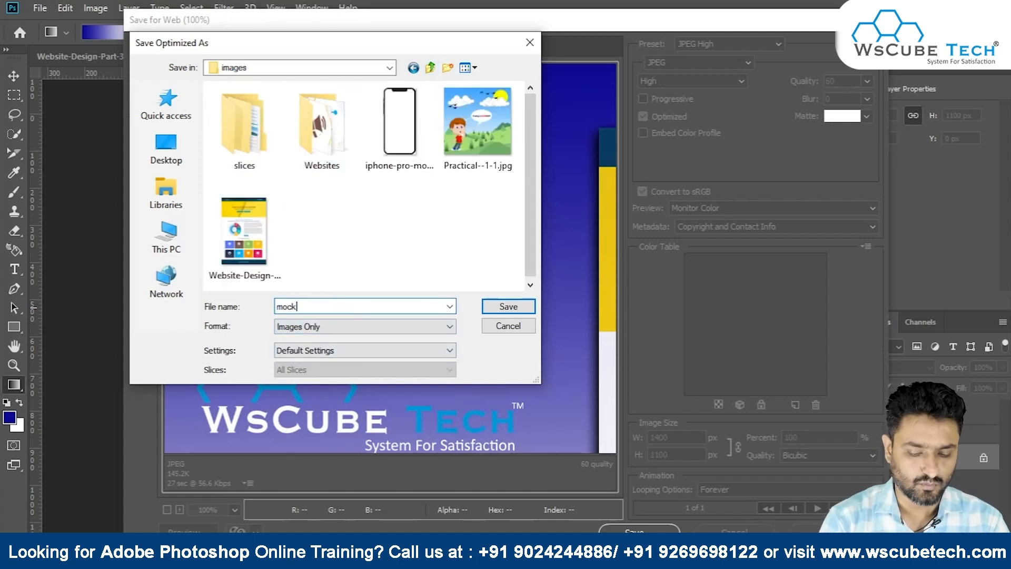
text(up-)
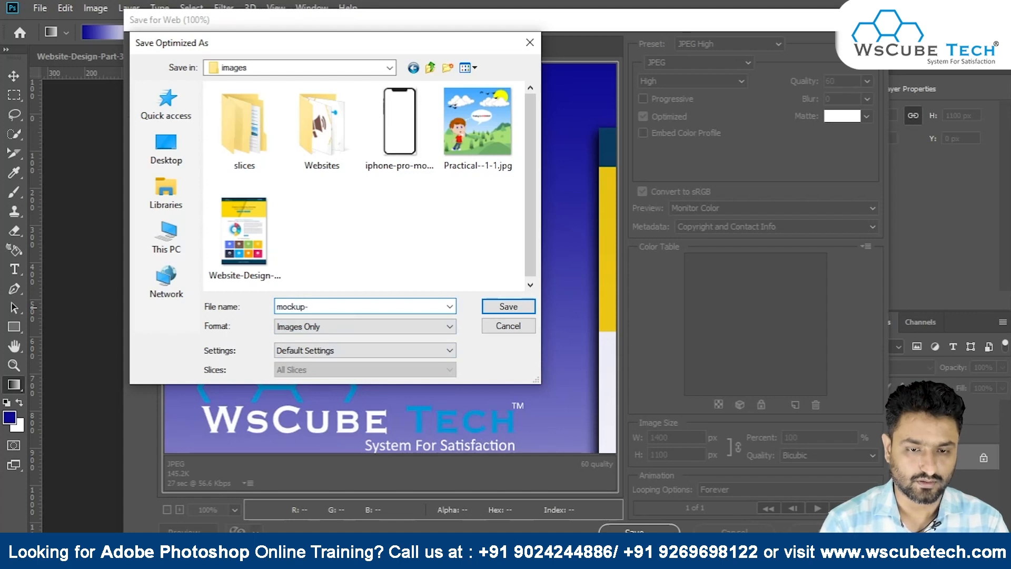
key(Return)
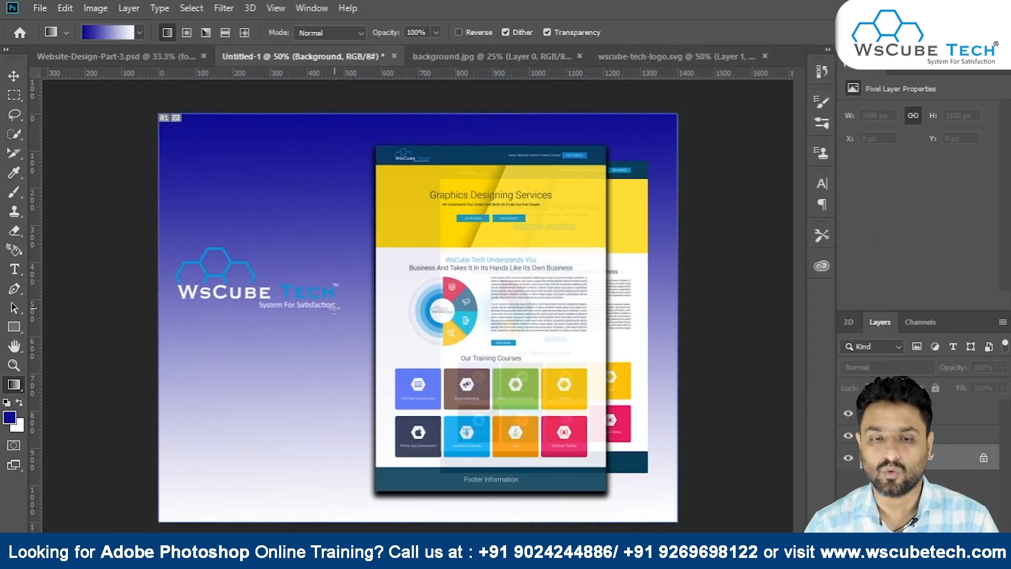